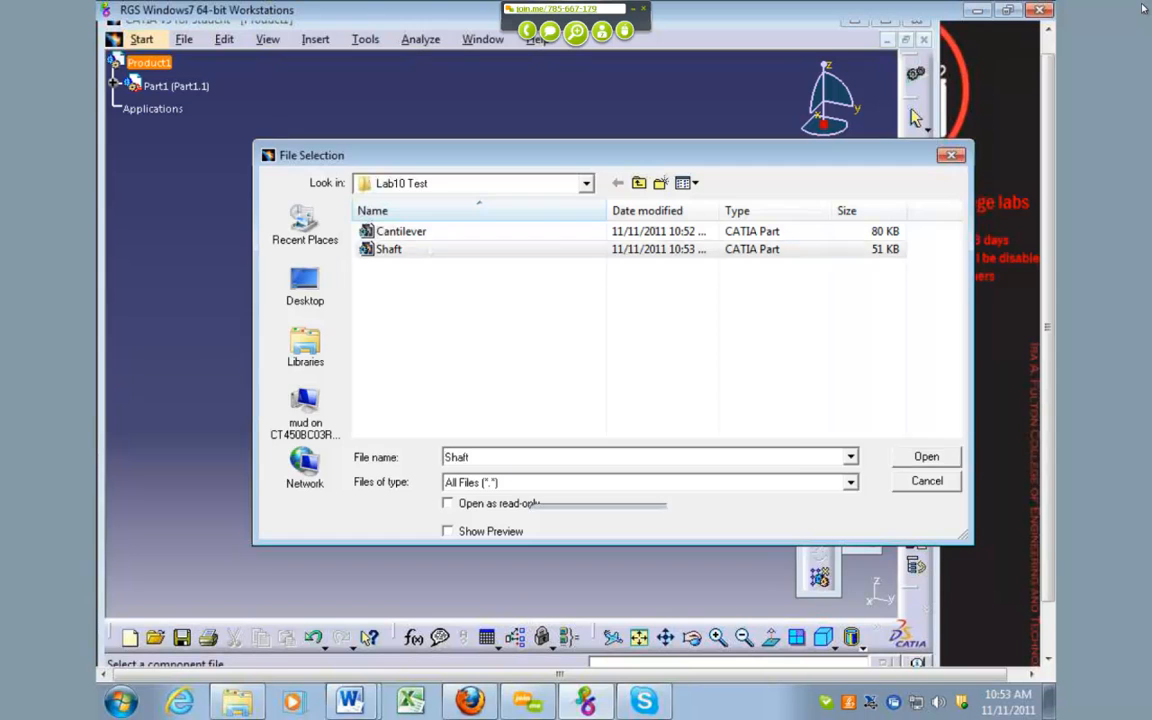
mouse_move(457, 249)
middle_mouse_down()
mouse_move(419, 309)
mouse_move(442, 260)
middle_mouse_up()
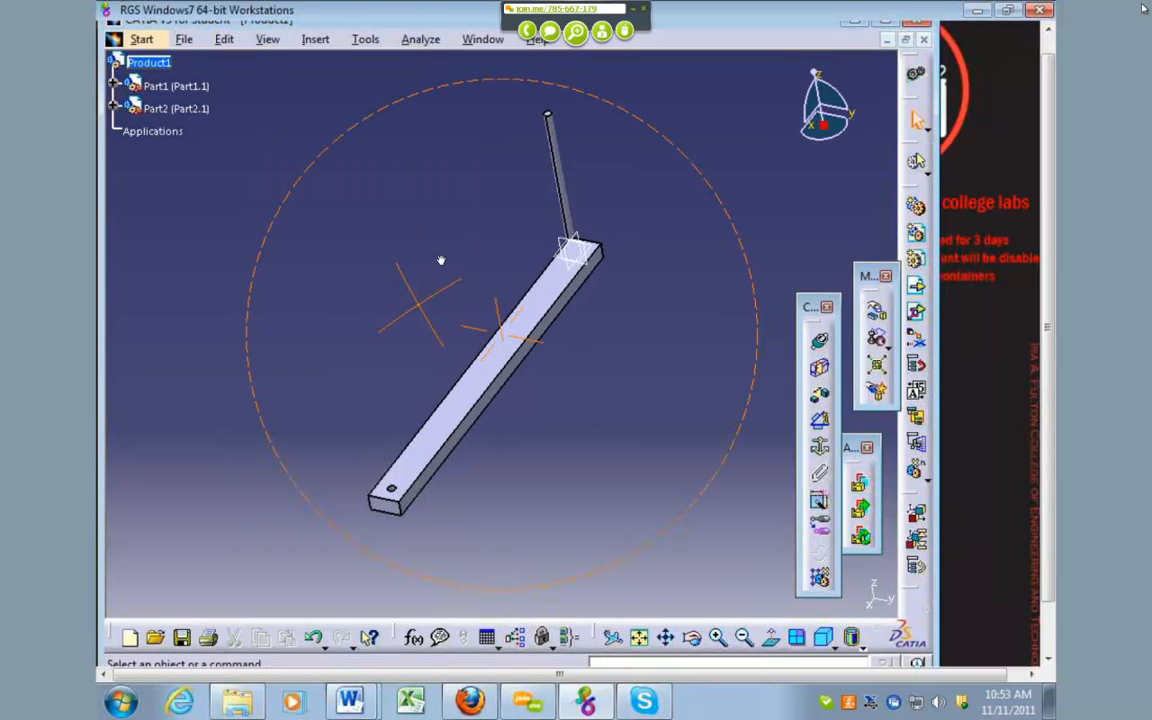
left_click(819, 341)
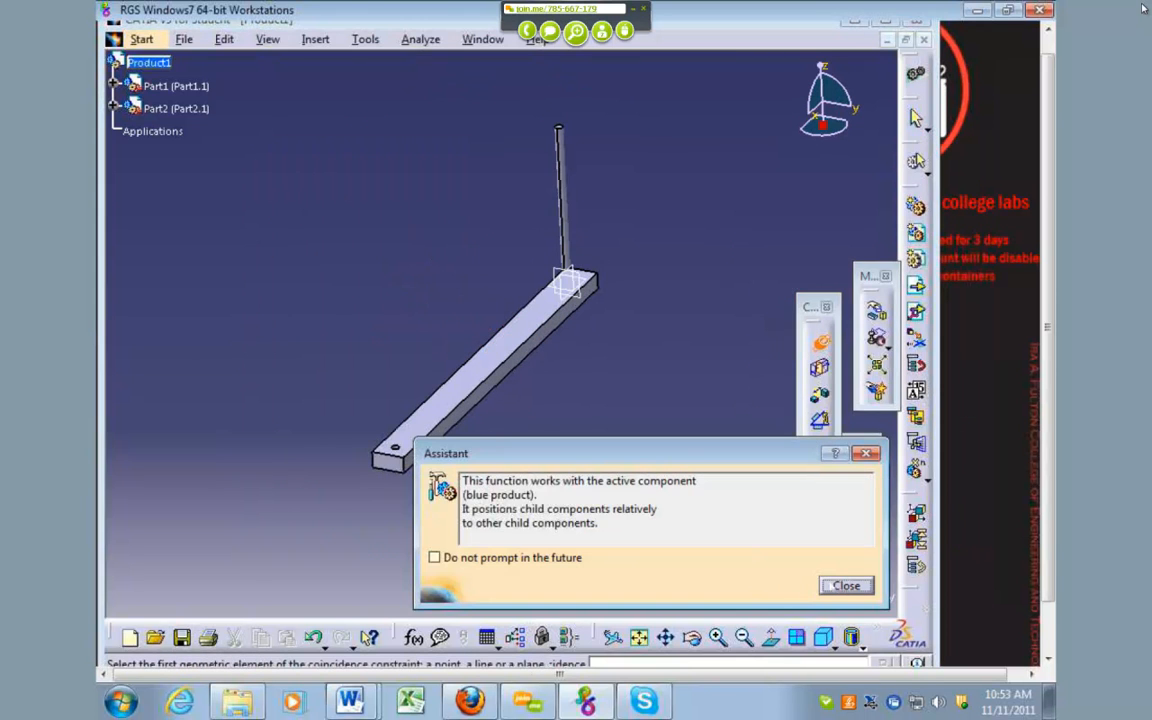
left_click(844, 588)
left_click(565, 248)
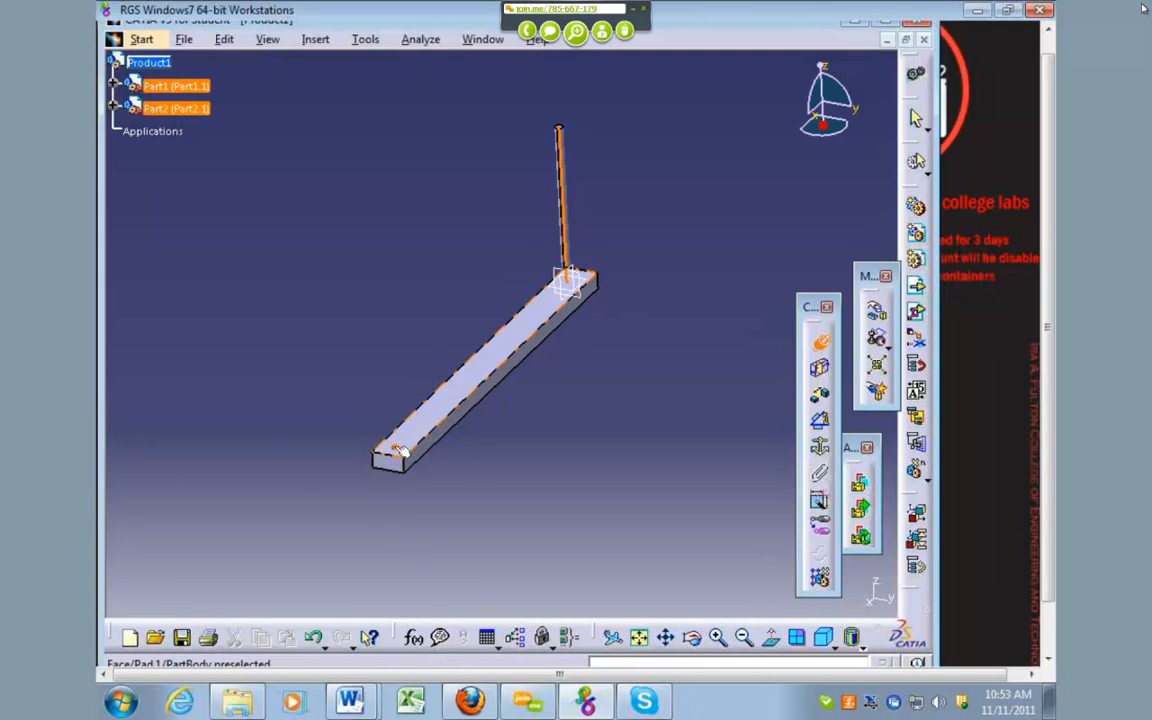
middle_click_drag(400, 452, 402, 540)
middle_click_drag(440, 452, 530, 324)
left_click(527, 412)
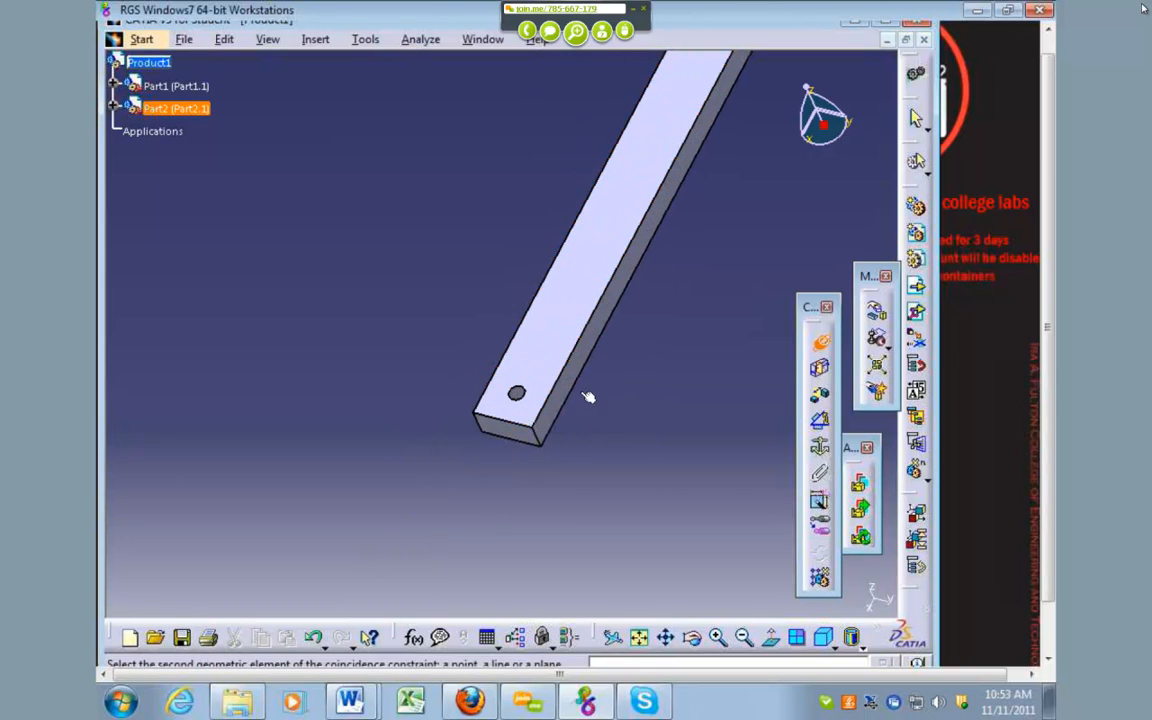
left_click(820, 342)
left_click(820, 342)
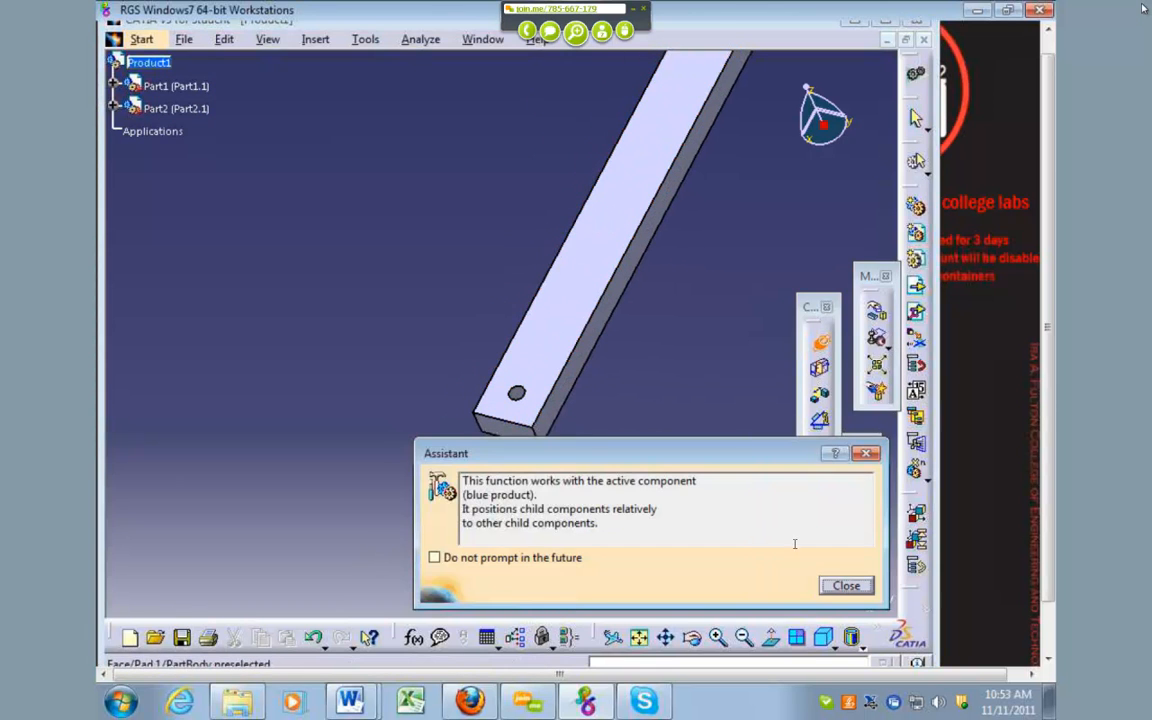
left_click(847, 586)
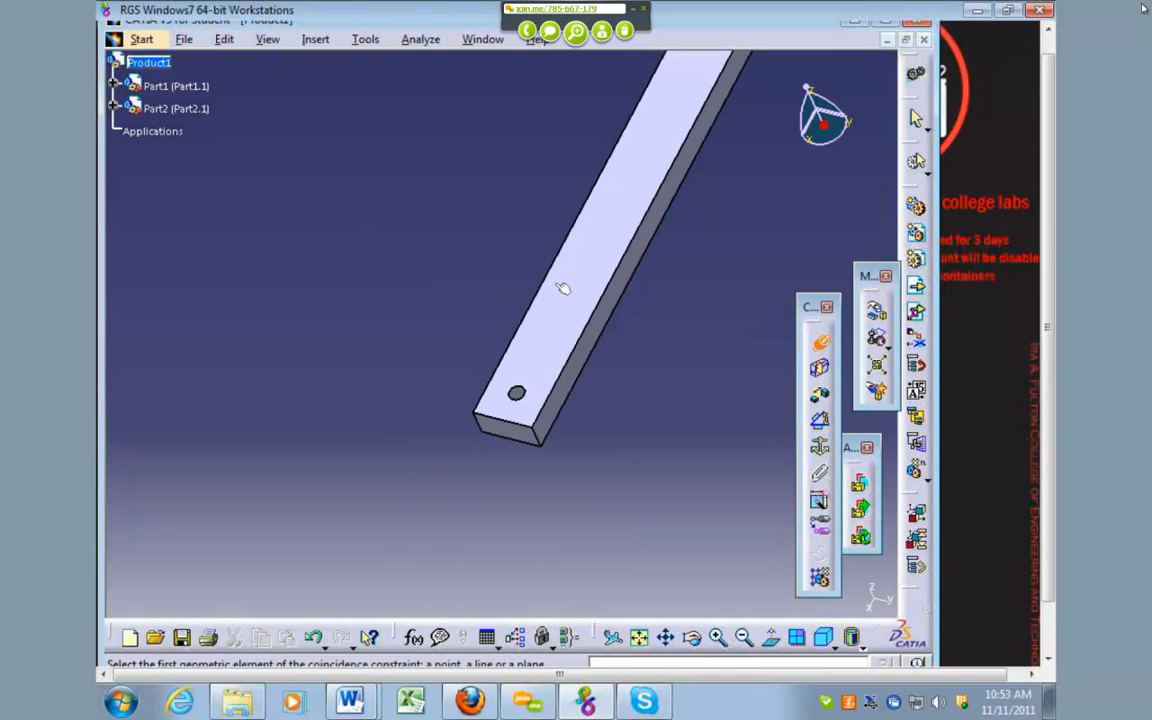
left_click(820, 342)
Step: Add a coincidence constraint between the axis of the hole at the cantilever's end and the shaft's axis
left_click(820, 342)
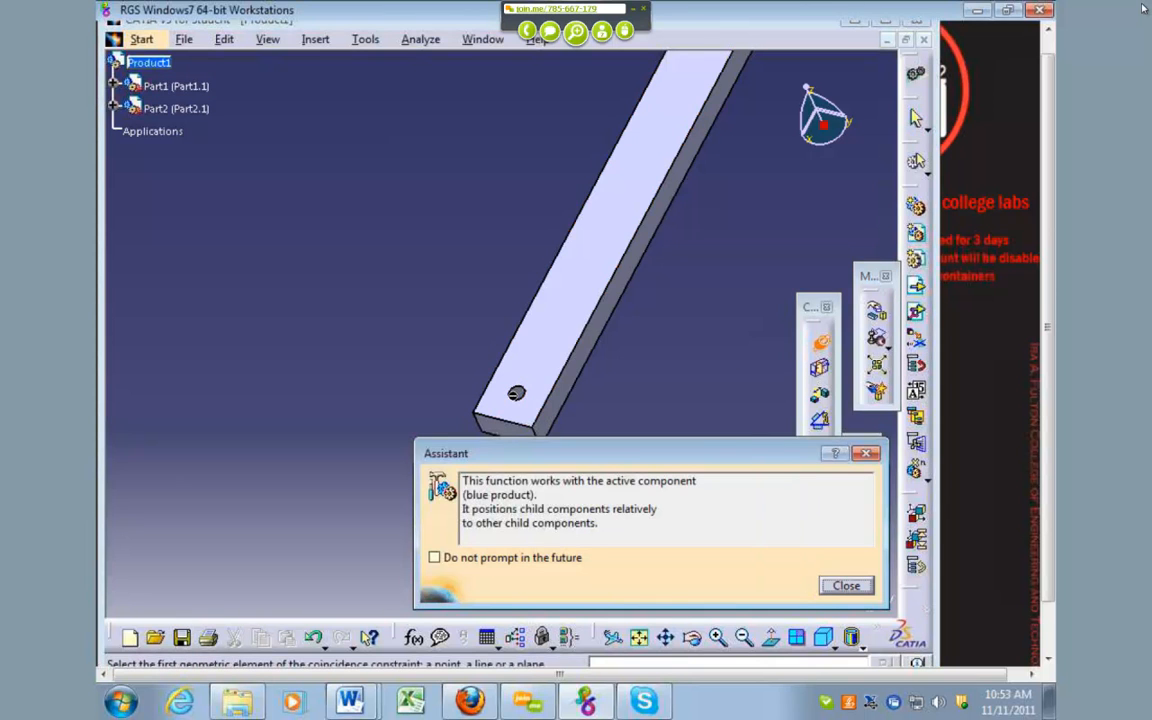
middle_click_drag(679, 329, 684, 538)
middle_click_drag(588, 122, 587, 96)
middle_click_drag(408, 262, 438, 231)
left_click(846, 585)
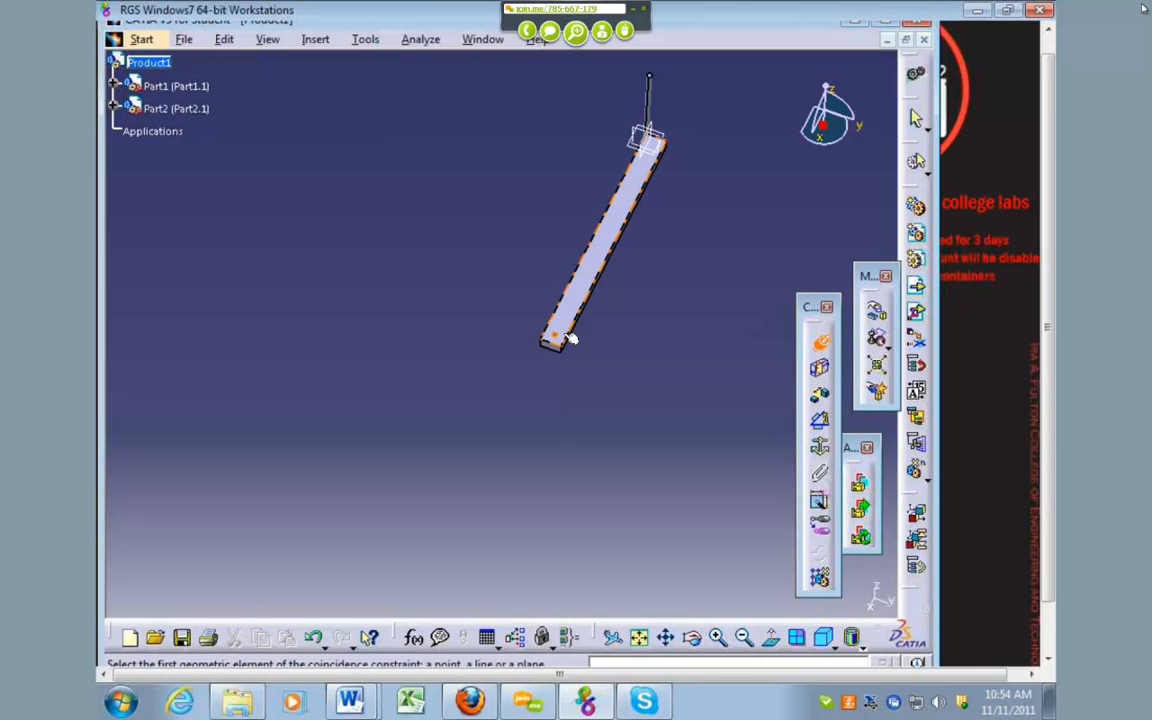
middle_click_drag(560, 325, 588, 237)
left_click(627, 335)
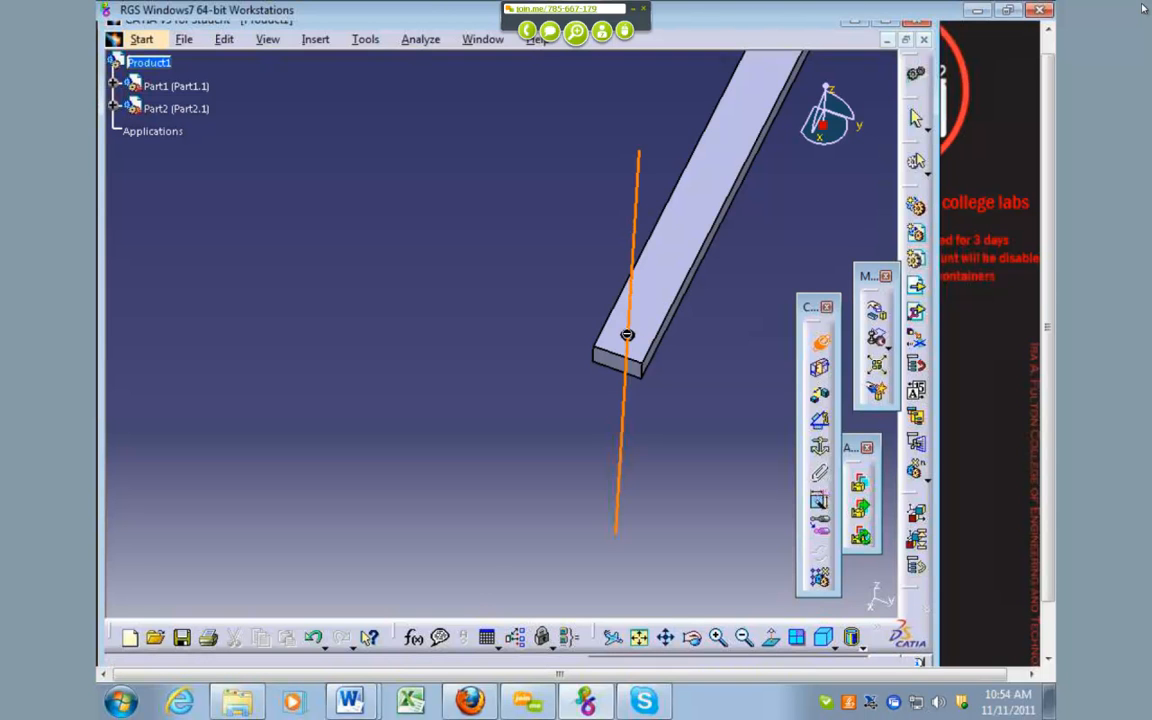
mouse_move(650, 200)
middle_mouse_down()
mouse_move(582, 253)
mouse_move(420, 486)
middle_mouse_up()
middle_click_drag(578, 200, 516, 394)
left_click(600, 242)
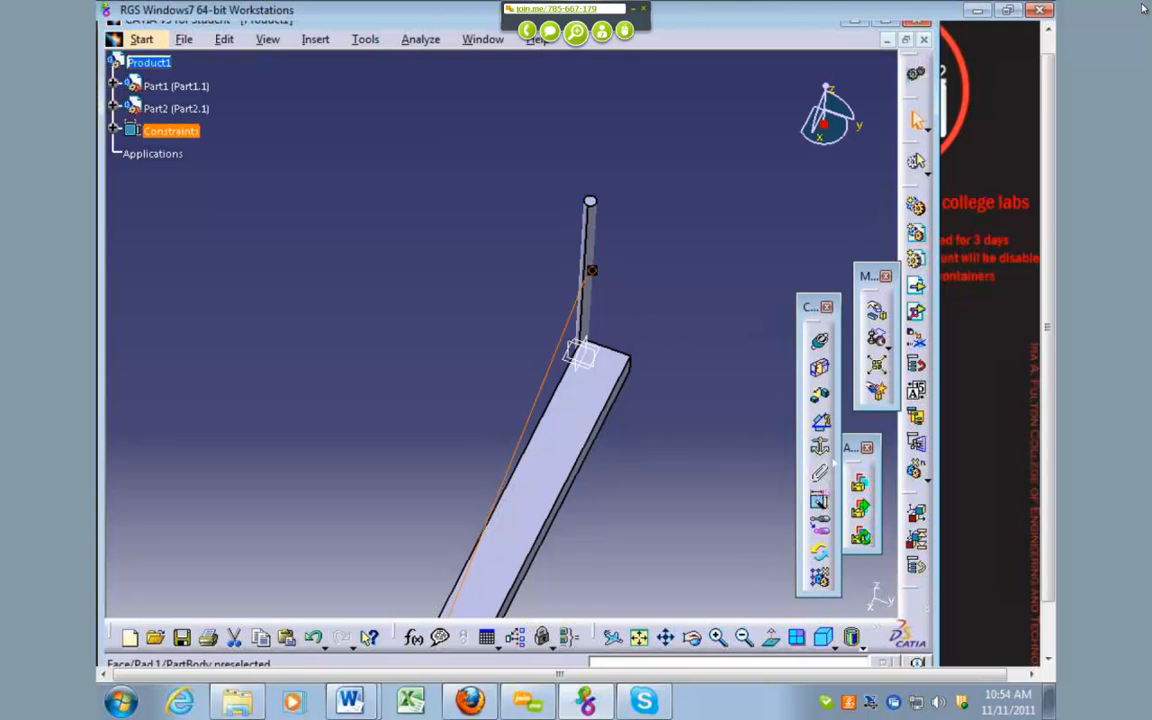
middle_click_drag(739, 402, 788, 211)
left_click(755, 228)
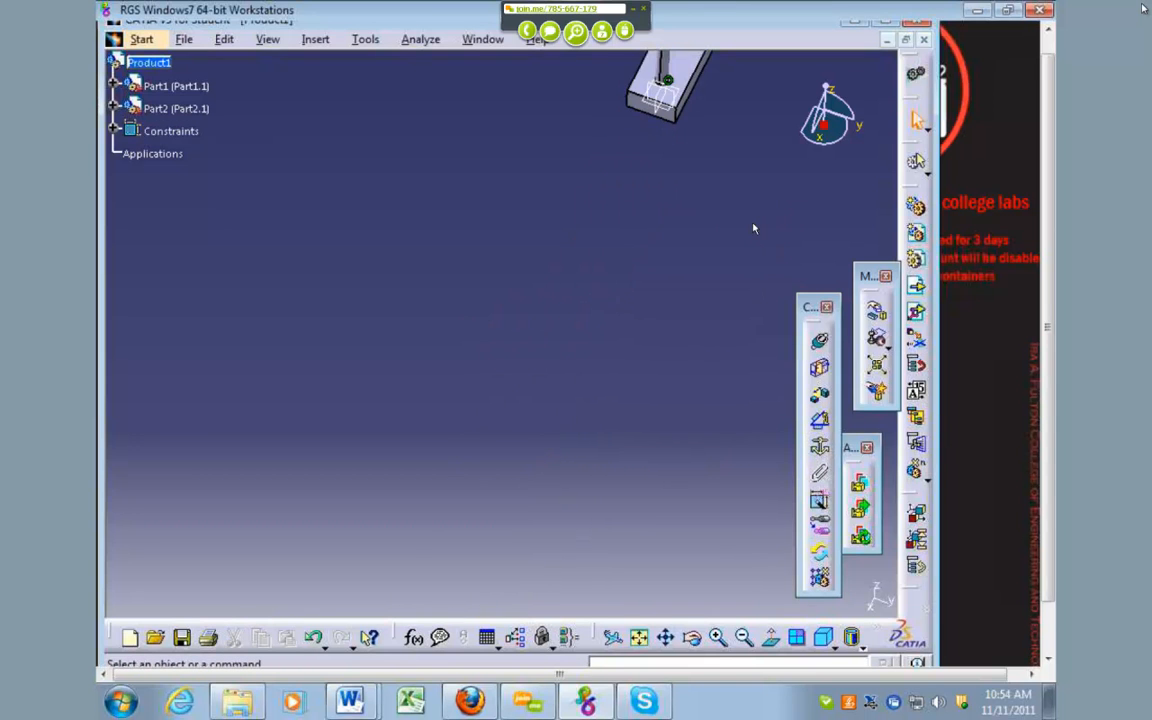
Step: Examine the shaft's position in the cantilever's hole from several angles
middle_click_drag(680, 206, 506, 467)
middle_click_drag(573, 368, 455, 302)
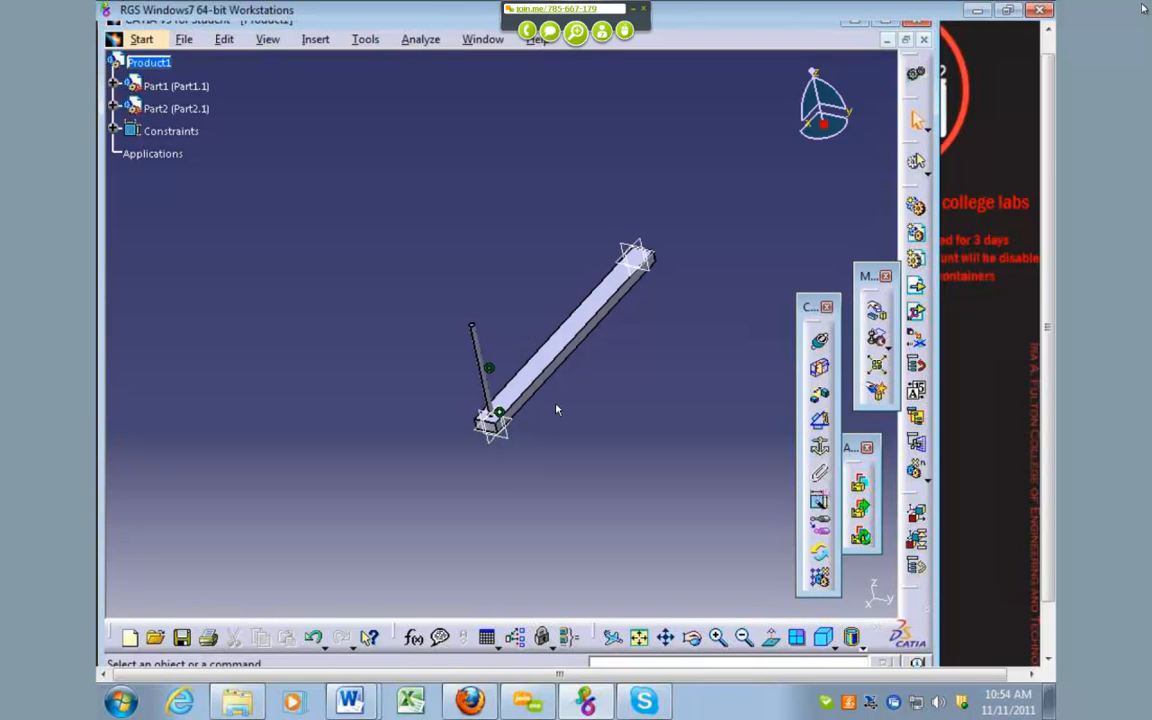
scroll(504, 468, "down", 2)
middle_click_drag(504, 468, 479, 272)
scroll(479, 272, "up", 2)
middle_click_drag(485, 485, 490, 150)
middle_click_drag(378, 481, 430, 555)
middle_click_drag(409, 194, 447, 450)
mouse_move(474, 170)
middle_mouse_down()
mouse_move(599, 188)
mouse_move(401, 296)
mouse_move(406, 309)
mouse_move(283, 62)
middle_mouse_up()
Step: Save the assembly as Cantilever_Assembly in the Lab10 Test folder
left_click(184, 40)
left_click(215, 182)
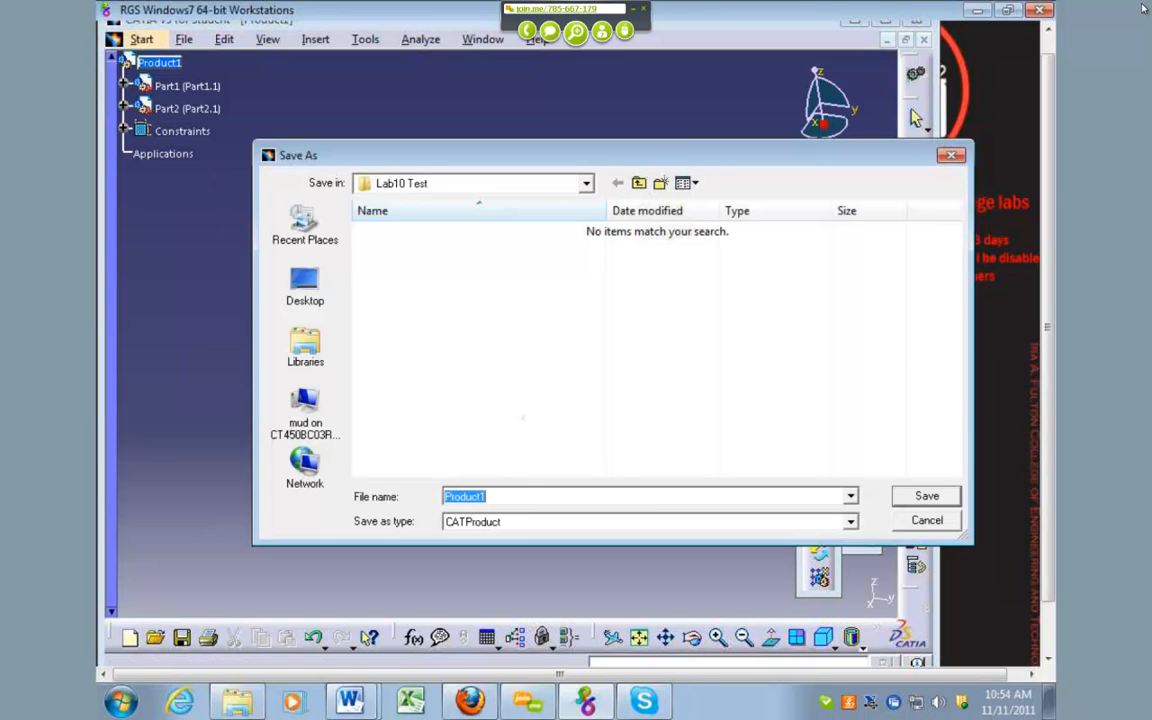
type("C")
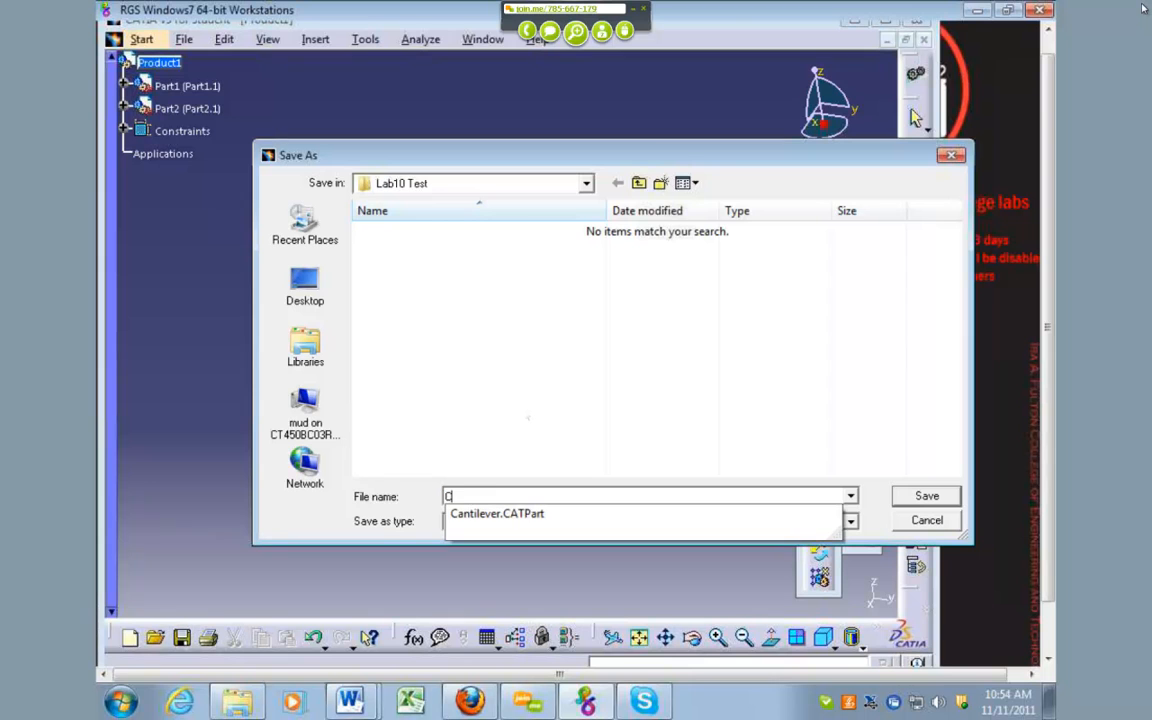
type("antilever_Assembly")
key("Return")
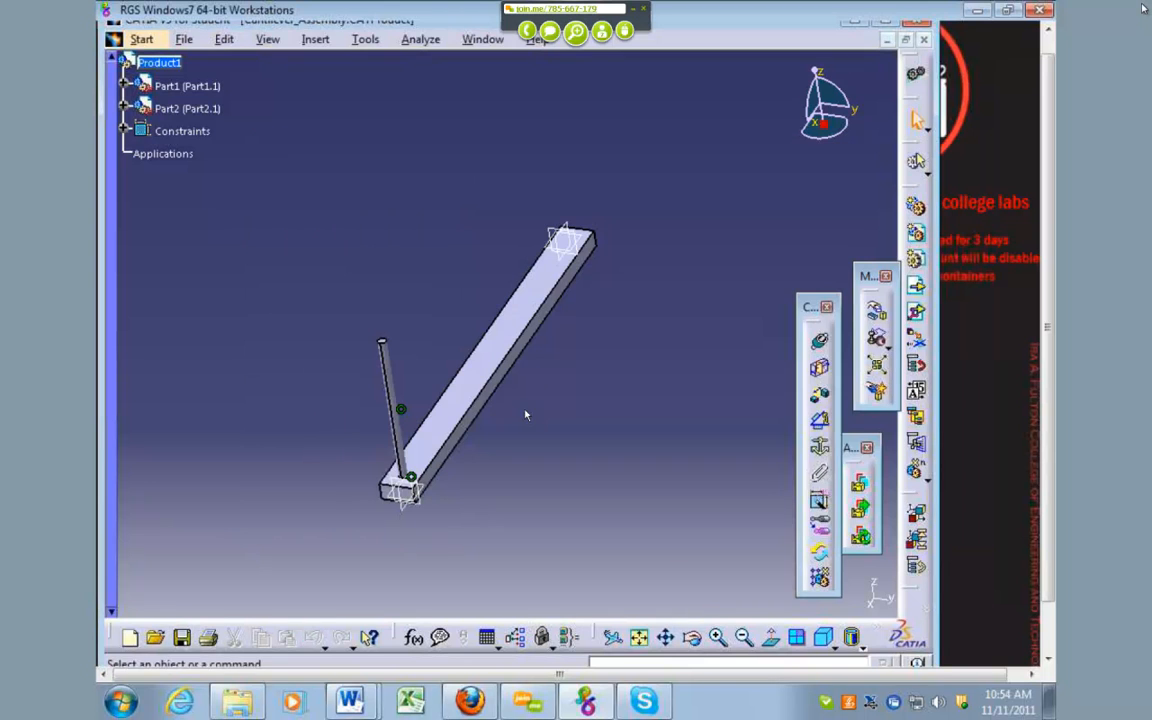
Step: Start a Generative Structural Analysis of the assembly with a Static Analysis case
middle_click_drag(440, 293, 477, 306)
left_click(141, 39)
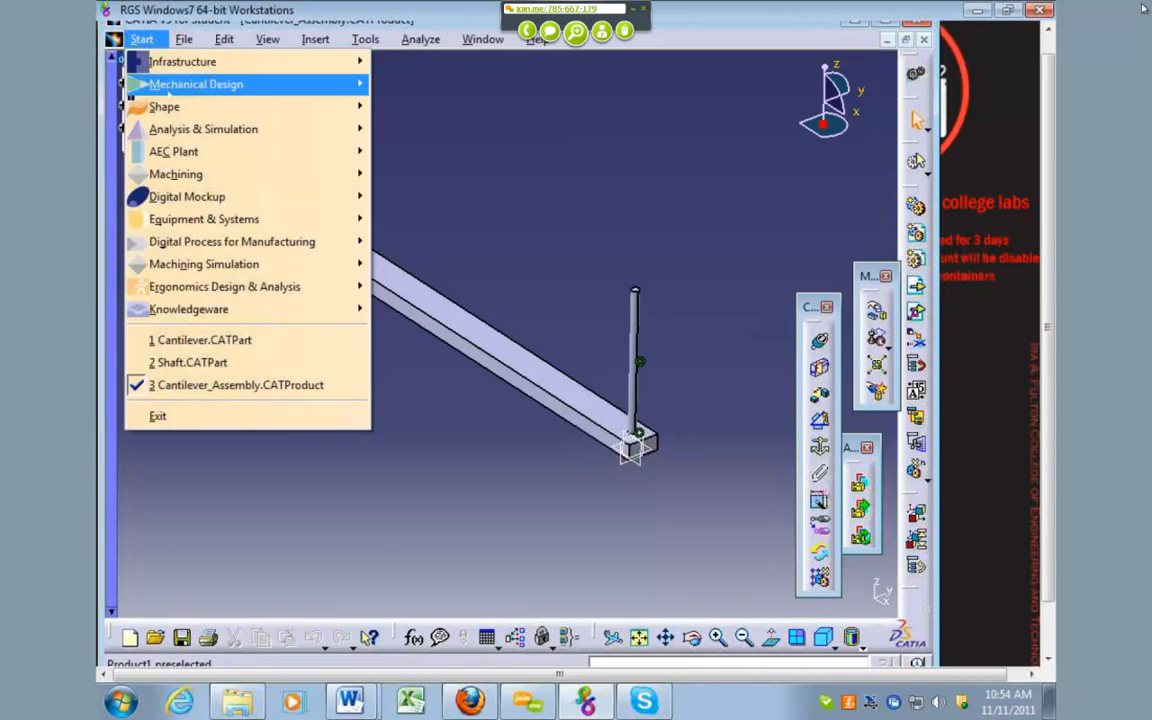
left_click(450, 122)
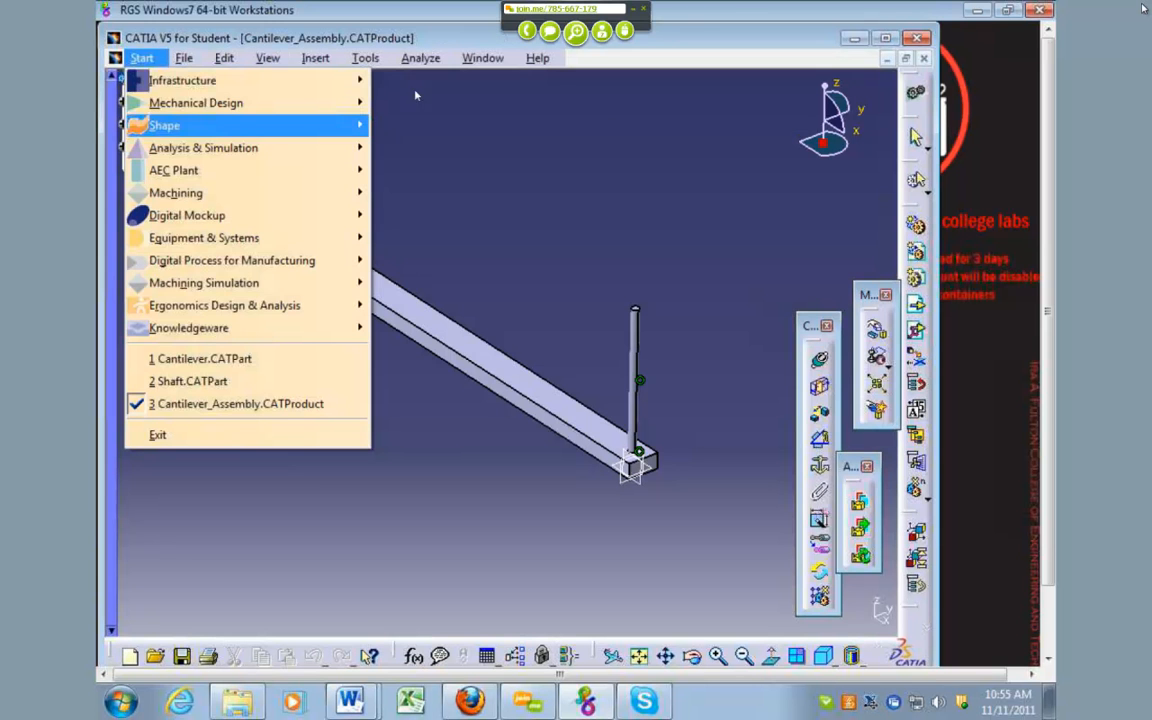
mouse_move(250, 140)
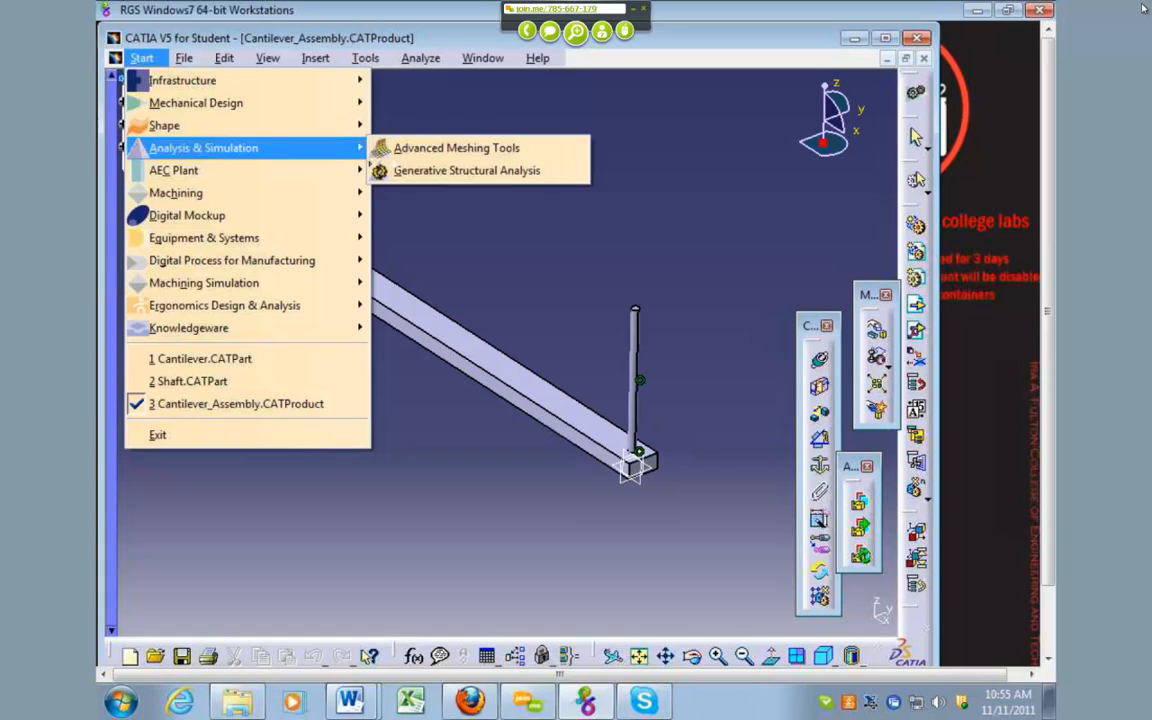
left_click(466, 170)
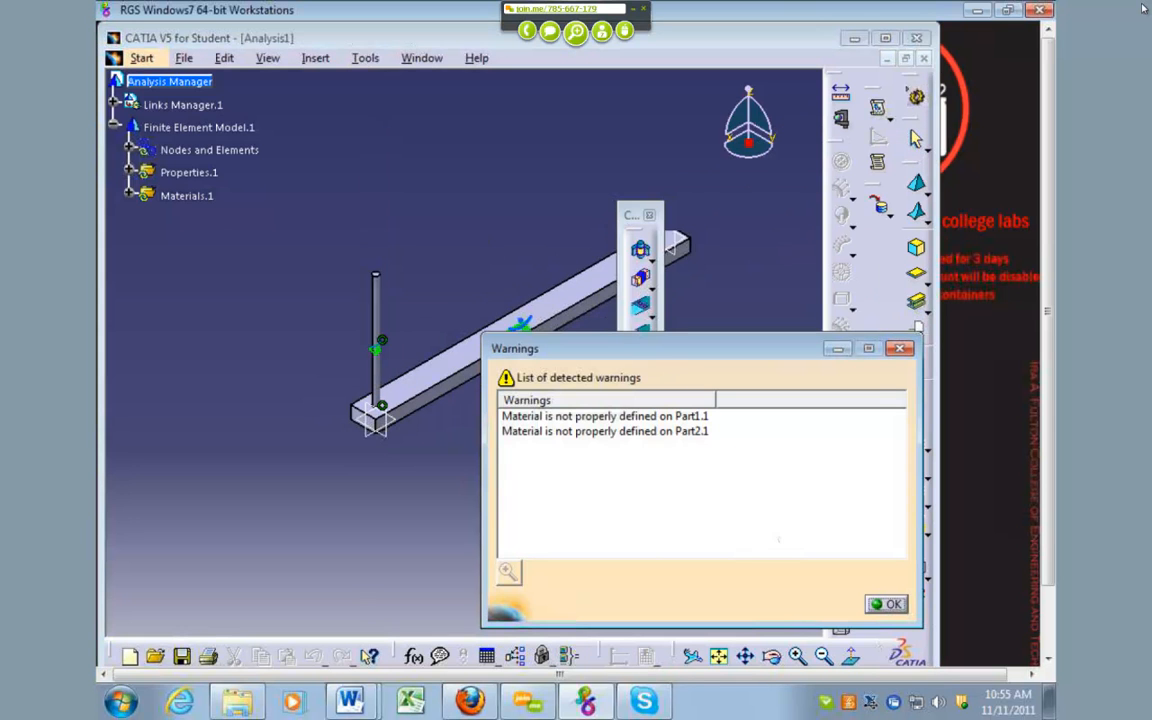
left_click(877, 608)
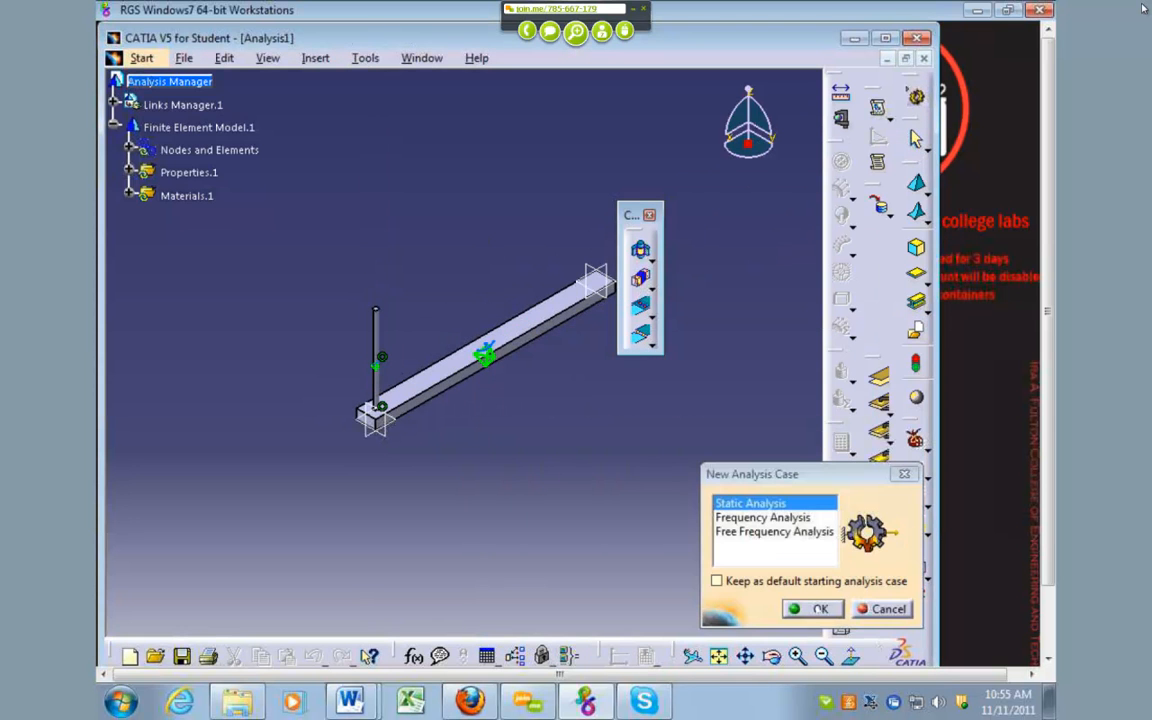
left_click(818, 608)
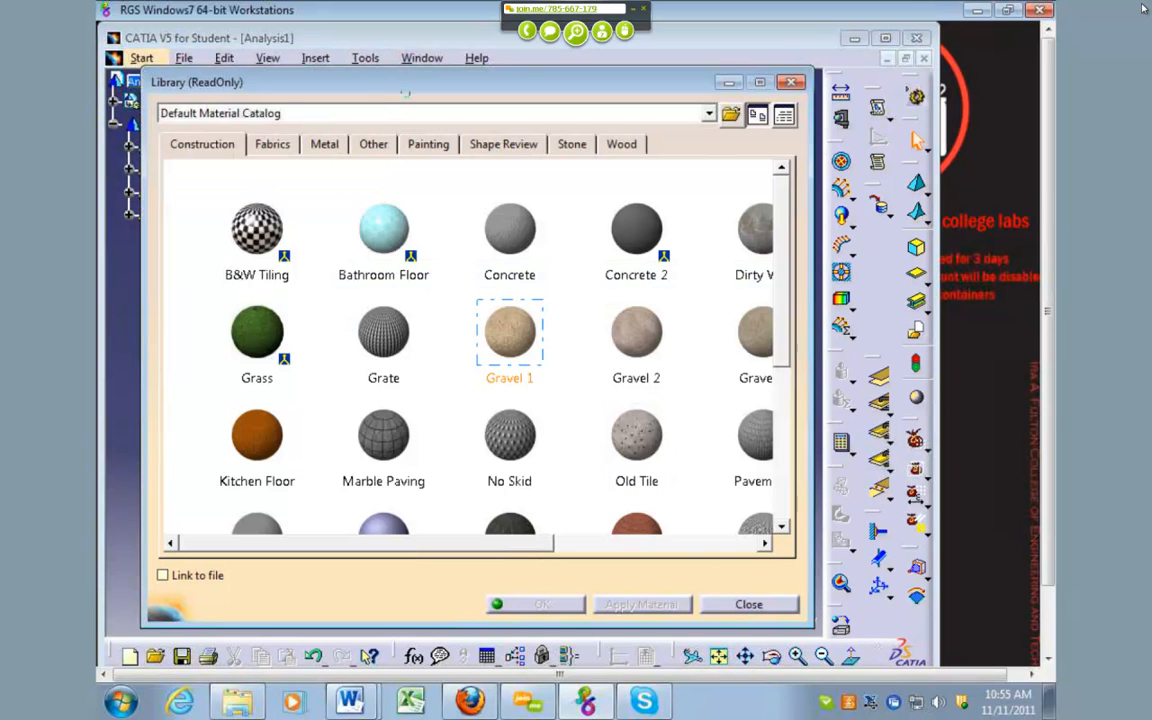
Step: Apply Steel from the metal materials of the default catalog to the cantilever
left_click_drag(423, 83, 780, 194)
left_click(677, 256)
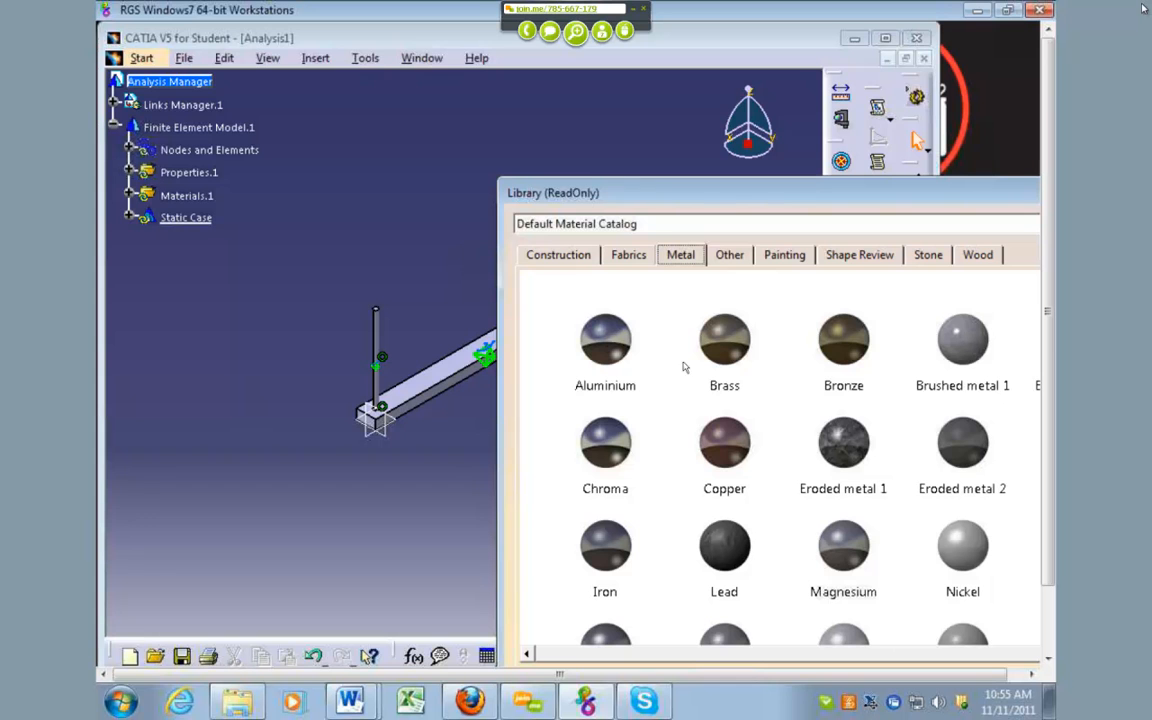
mouse_move(990, 193)
left_mouse_down()
mouse_move(908, 122)
mouse_move(805, 103)
left_mouse_up()
left_click_drag(953, 335, 952, 413)
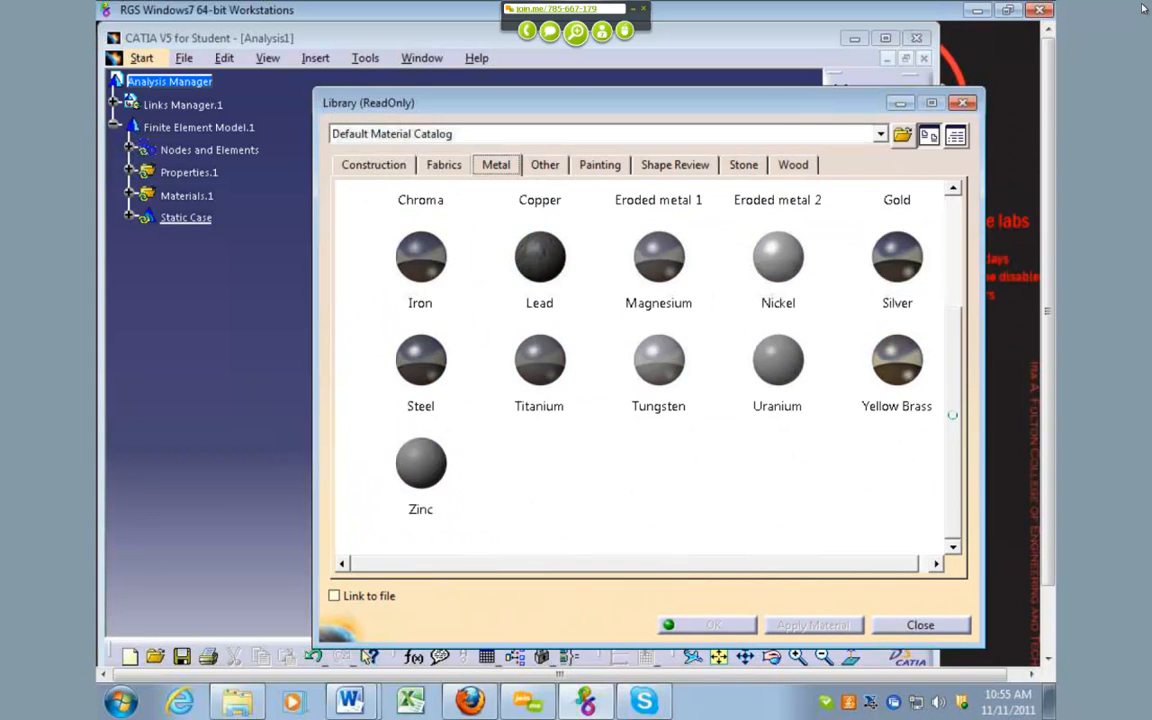
left_click_drag(773, 113, 996, 121)
left_click(641, 368)
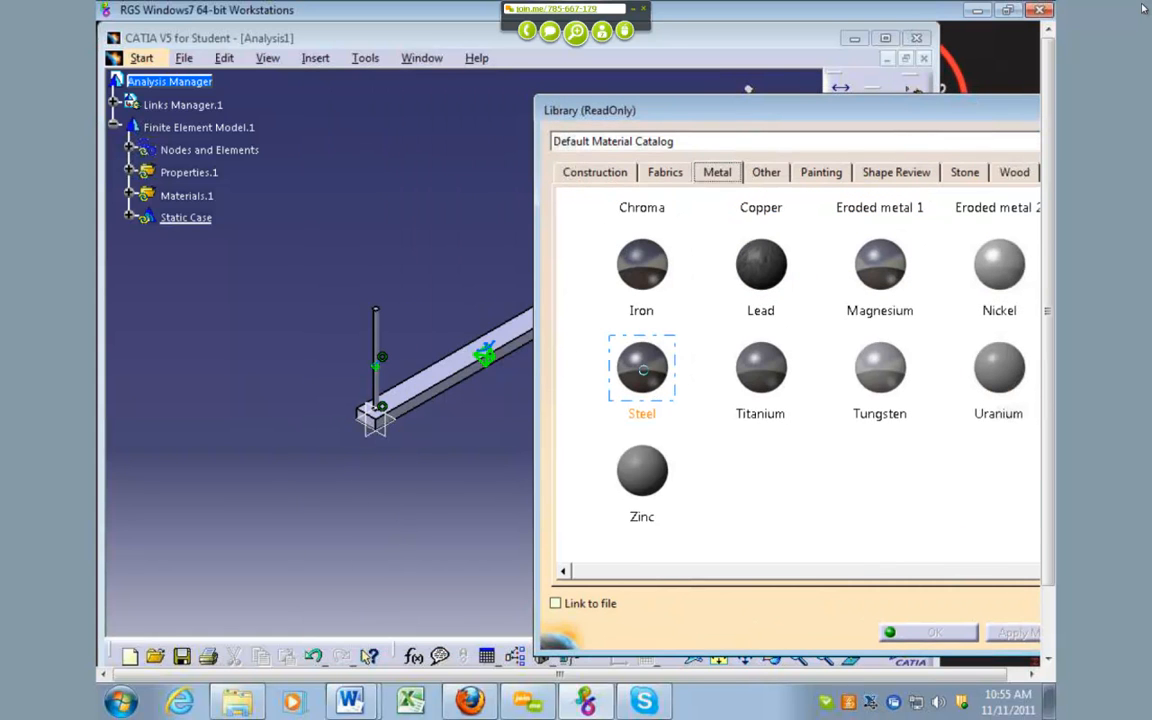
Step: Apply Titanium to the shaft and accept the material assignments
left_click(762, 369)
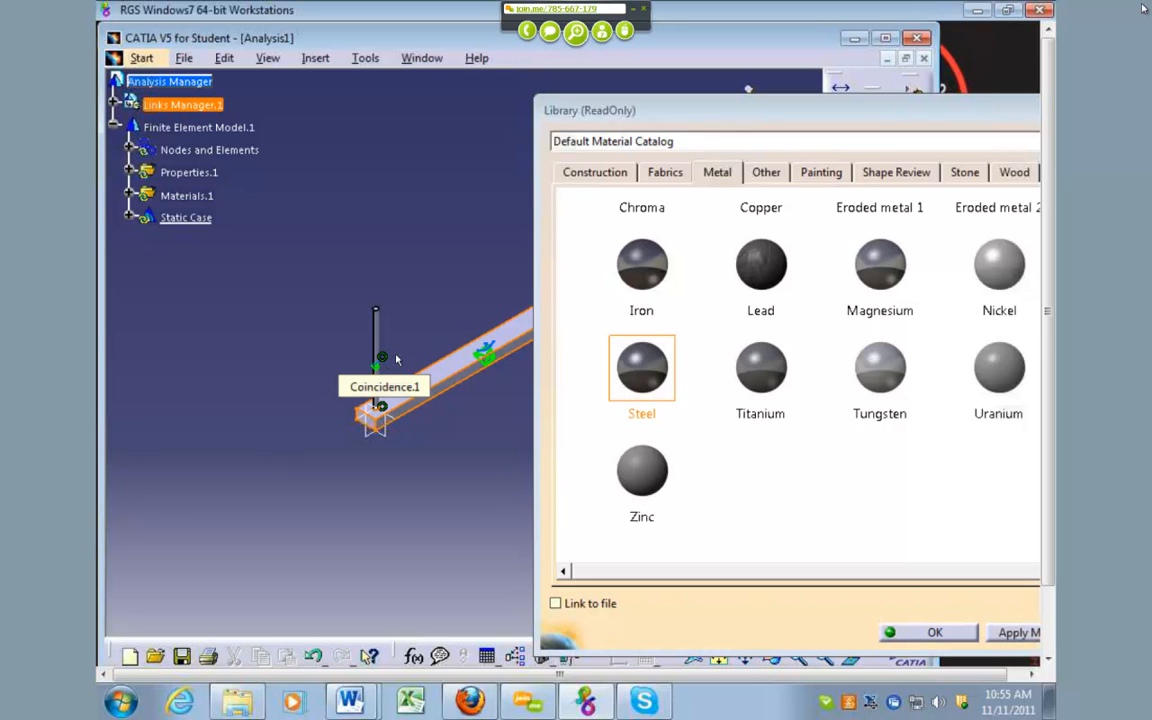
left_click_drag(761, 378, 424, 374)
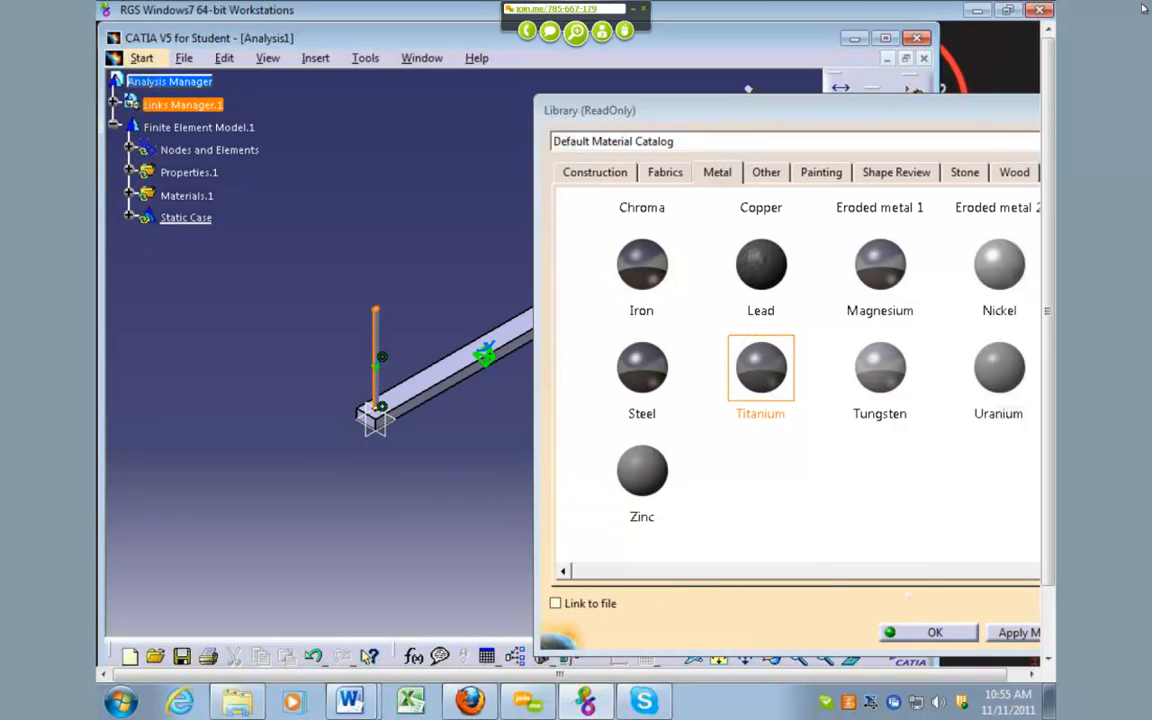
left_click(937, 634)
Step: Examine the cantilever's underside around the hole and the shaft seated in it
middle_click_drag(402, 466, 510, 152)
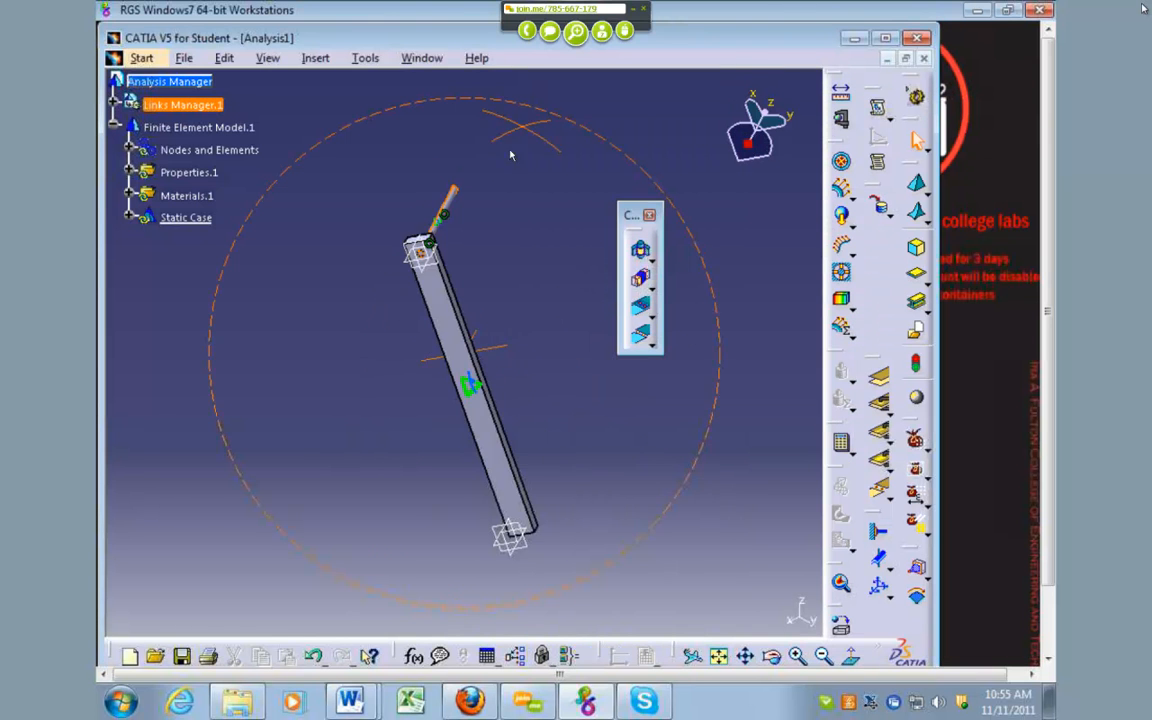
middle_click_drag(412, 248, 504, 130)
middle_click_drag(504, 130, 562, 372)
middle_click_drag(347, 316, 345, 110)
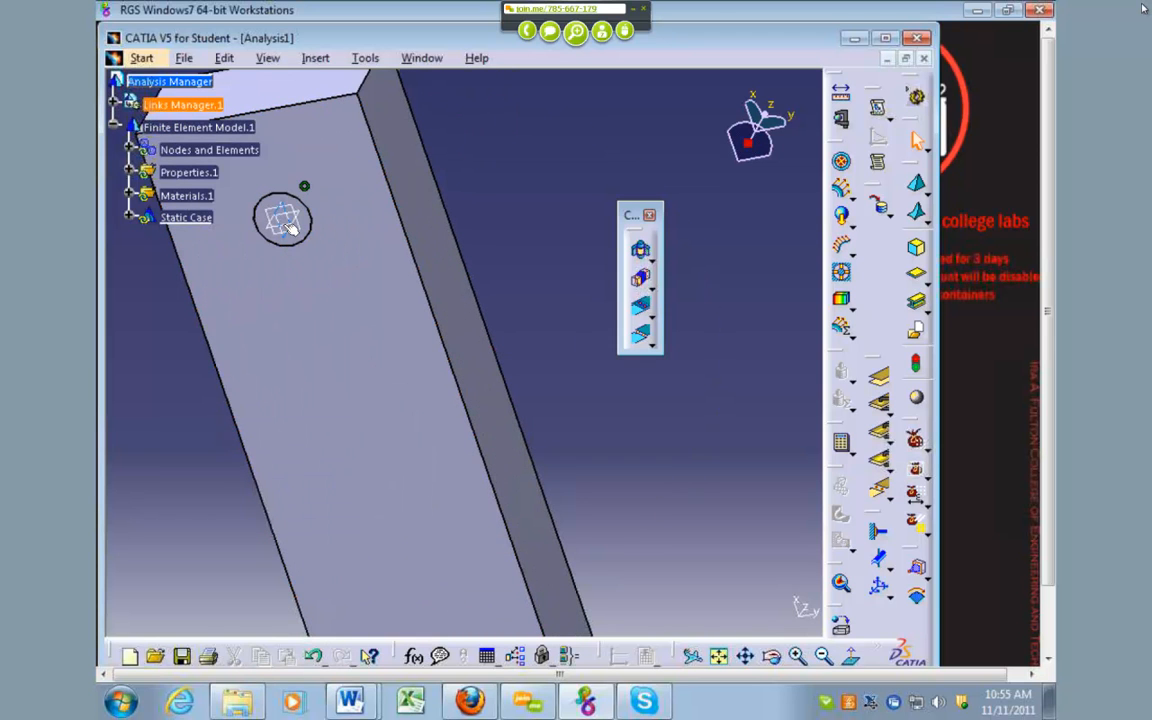
middle_click_drag(285, 225, 364, 540)
middle_click_drag(368, 200, 594, 373)
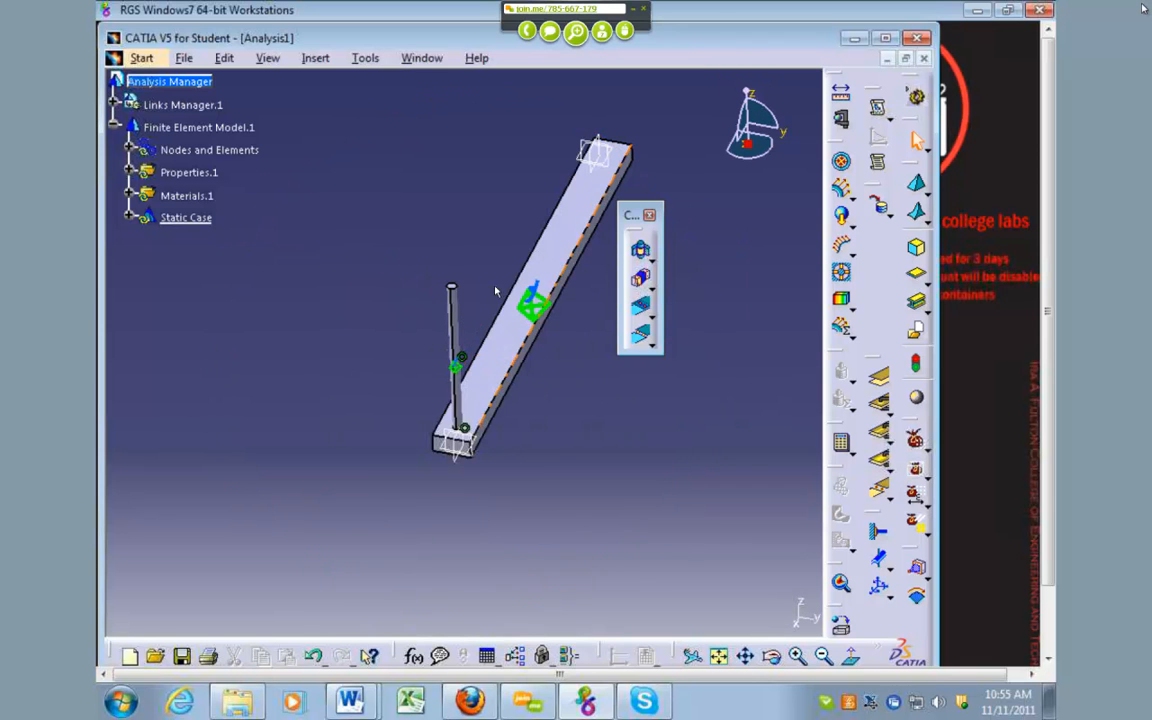
middle_click_drag(455, 255, 350, 190)
middle_click_drag(450, 226, 380, 224)
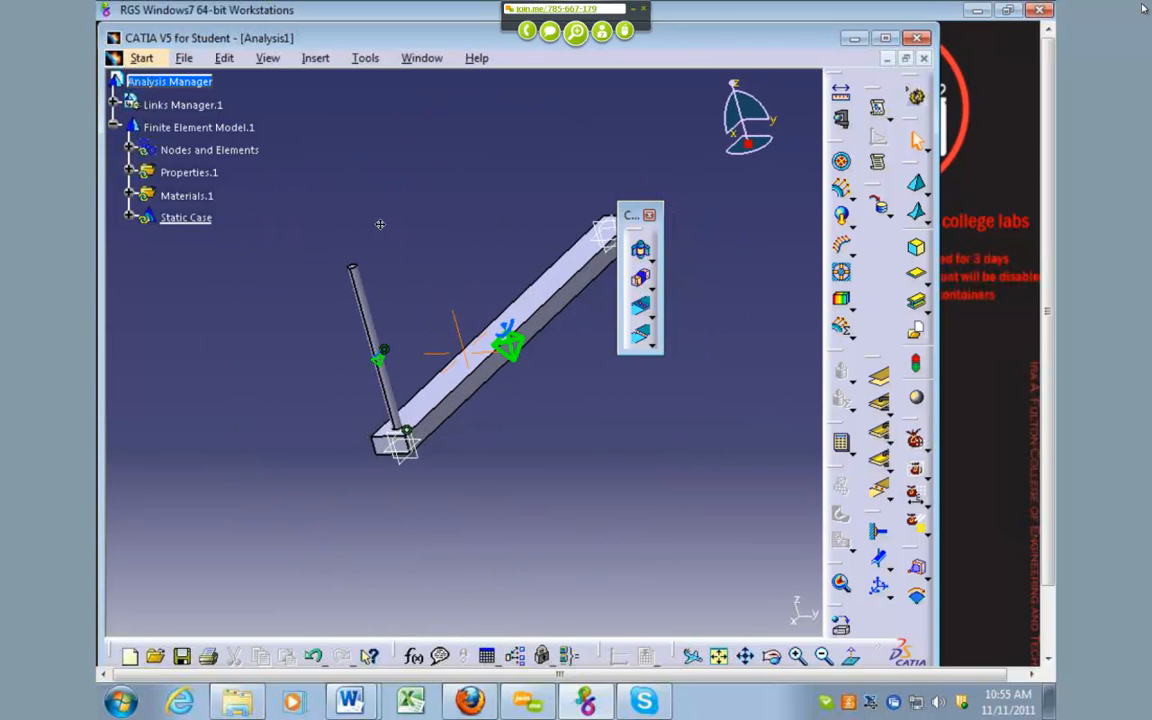
Step: Measure across the cantilever's side, then set its tetrahedron mesh size to 0.33 in with a proportional sag of 0.2
middle_click_drag(571, 275, 478, 291)
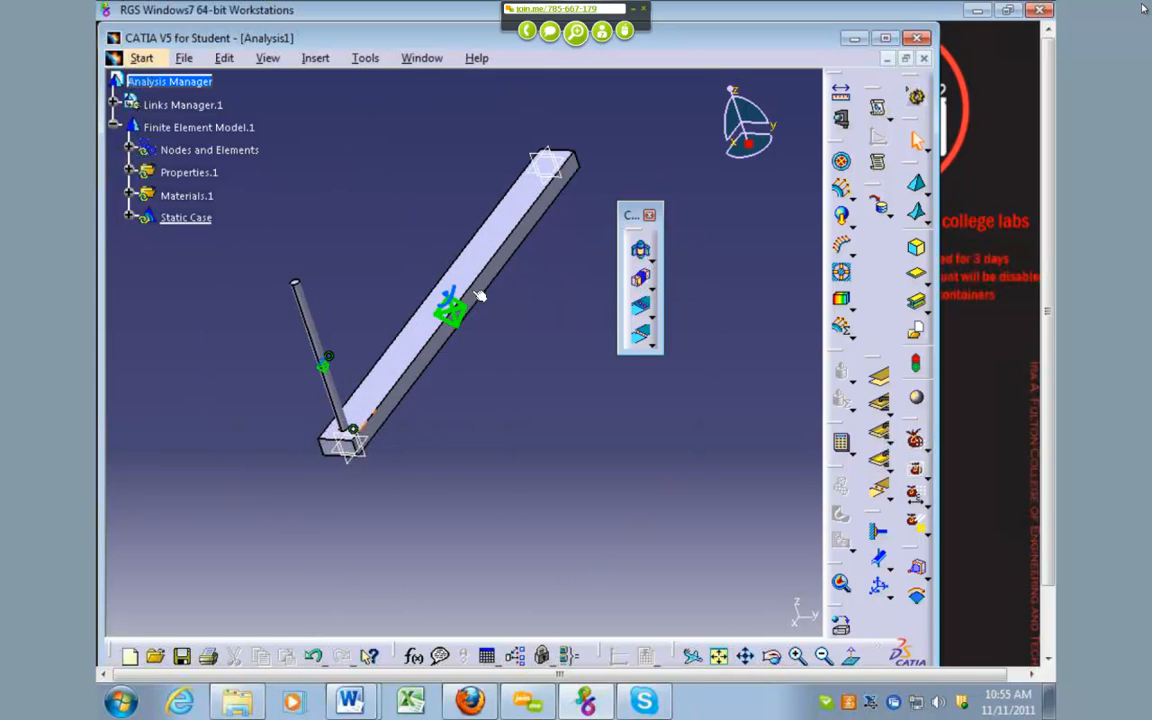
left_click(470, 312)
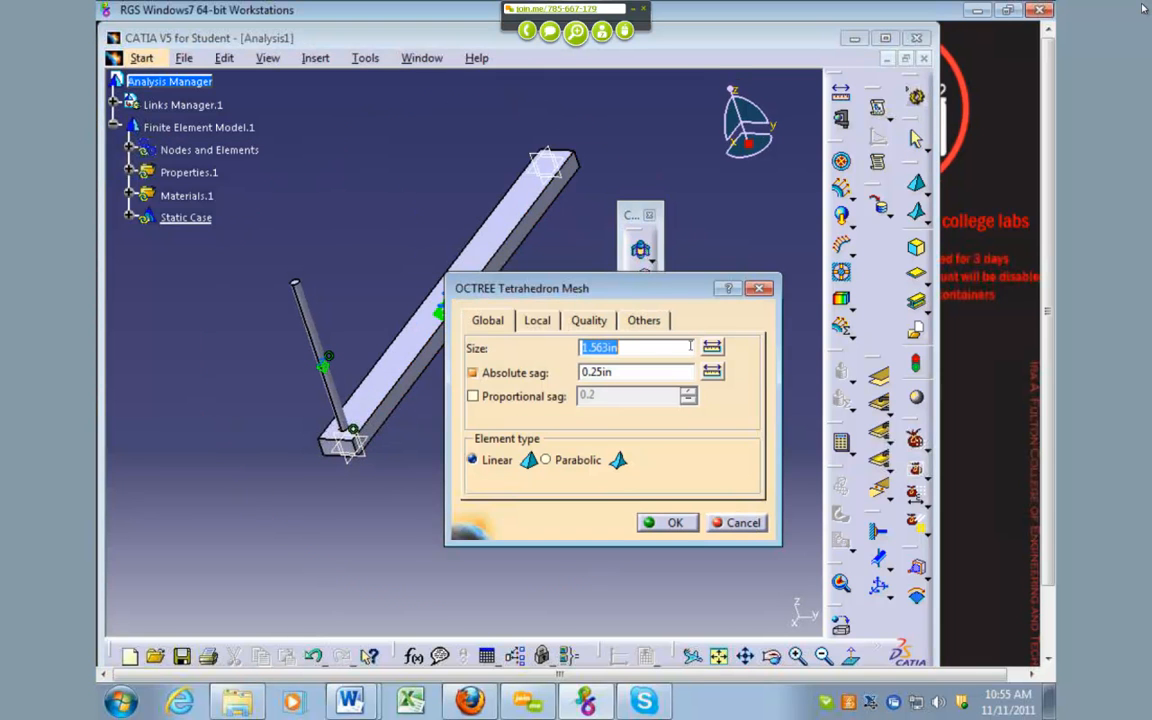
left_click(712, 347)
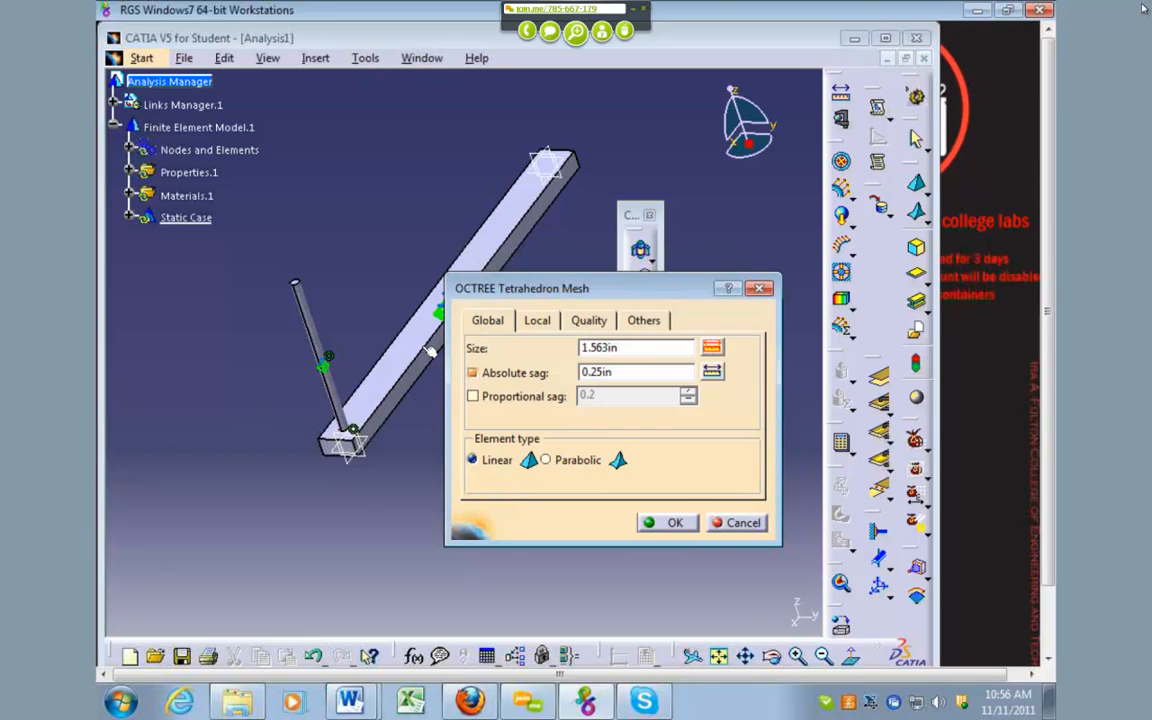
left_click(426, 348)
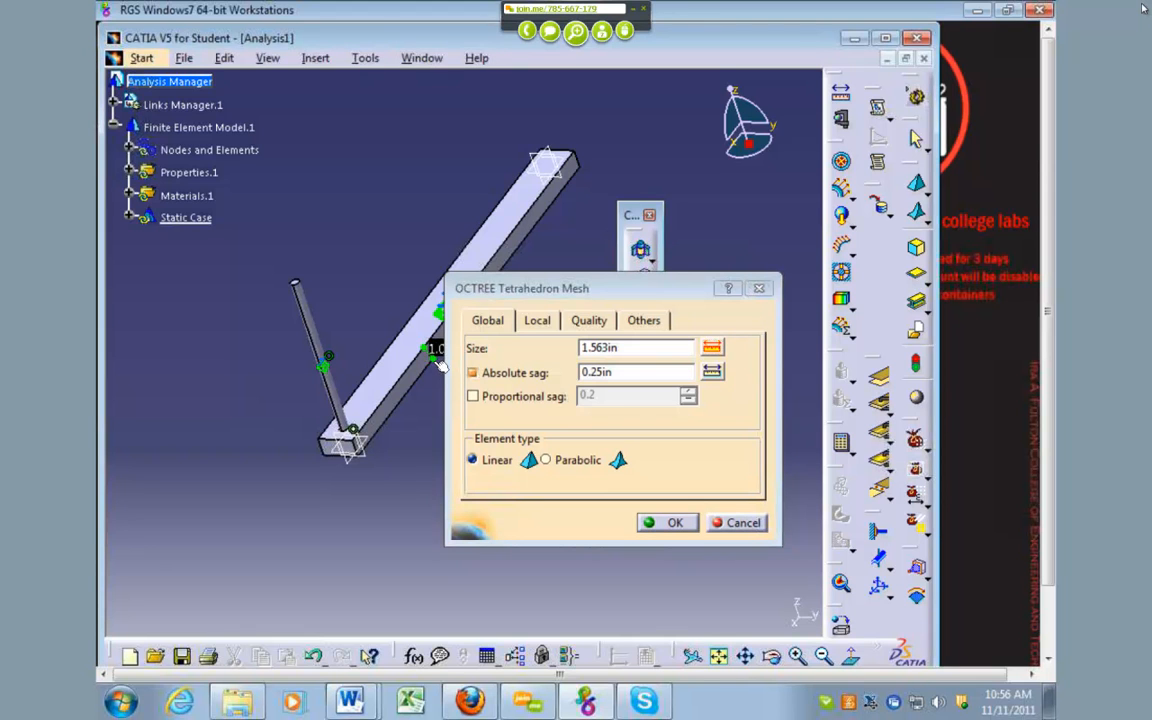
left_click(398, 330)
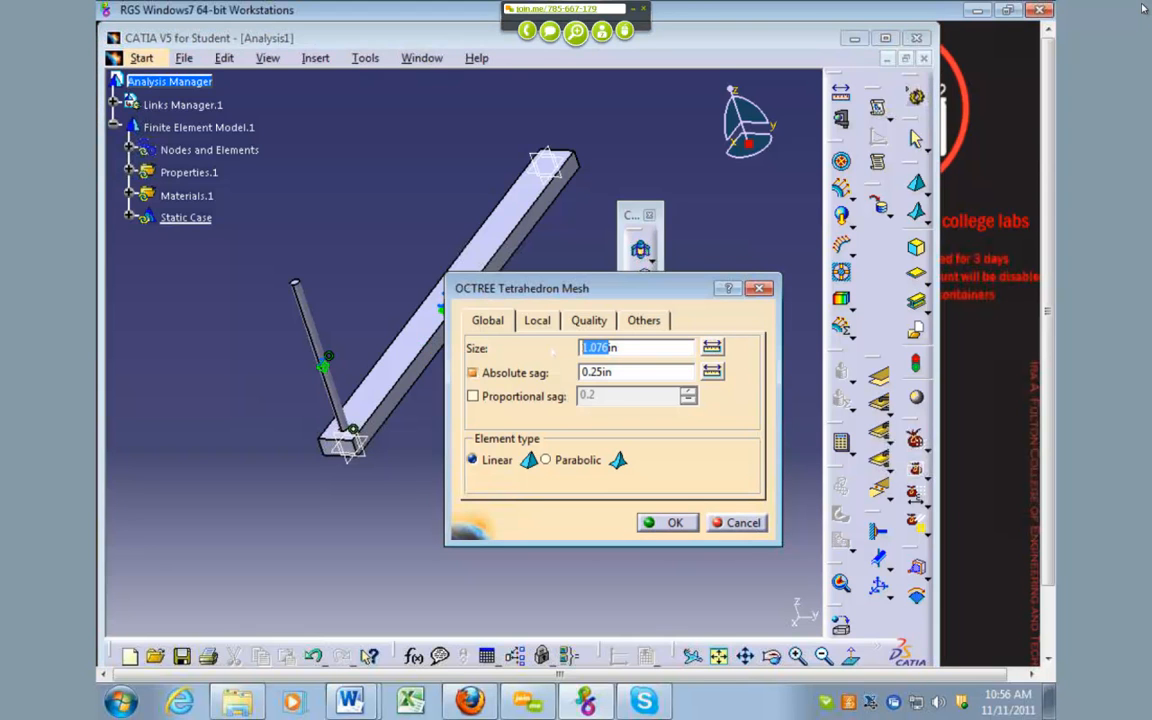
key("BackSpace")
type(".33")
left_click(523, 400)
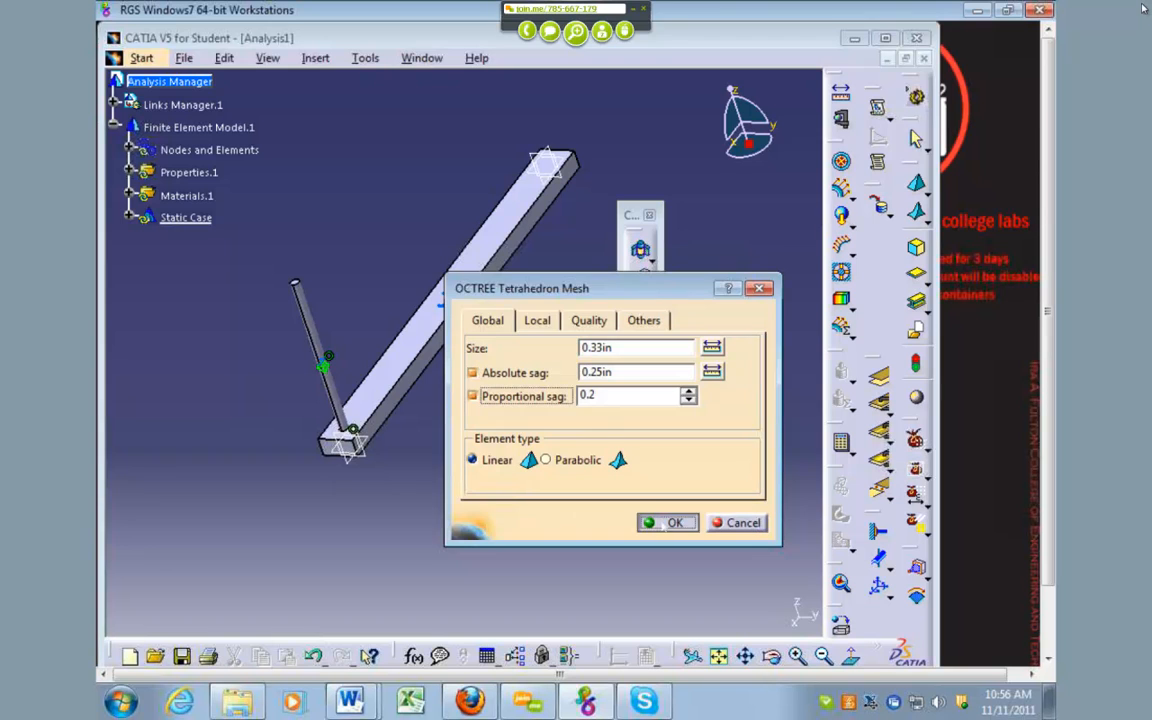
left_click(662, 523)
Step: Expand the model's nodes and elements and open the shaft's OCTREE tetrahedron mesh definition
mouse_move(440, 428)
middle_mouse_down()
mouse_move(470, 445)
mouse_move(418, 428)
middle_mouse_up()
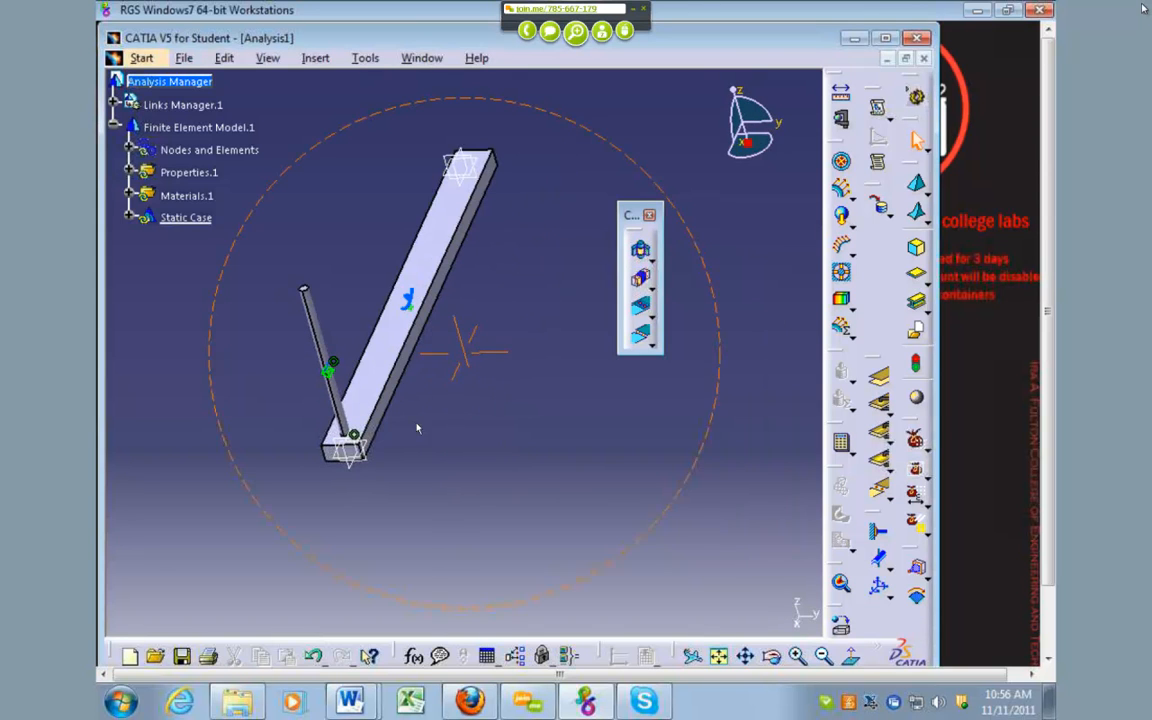
double_click(328, 371)
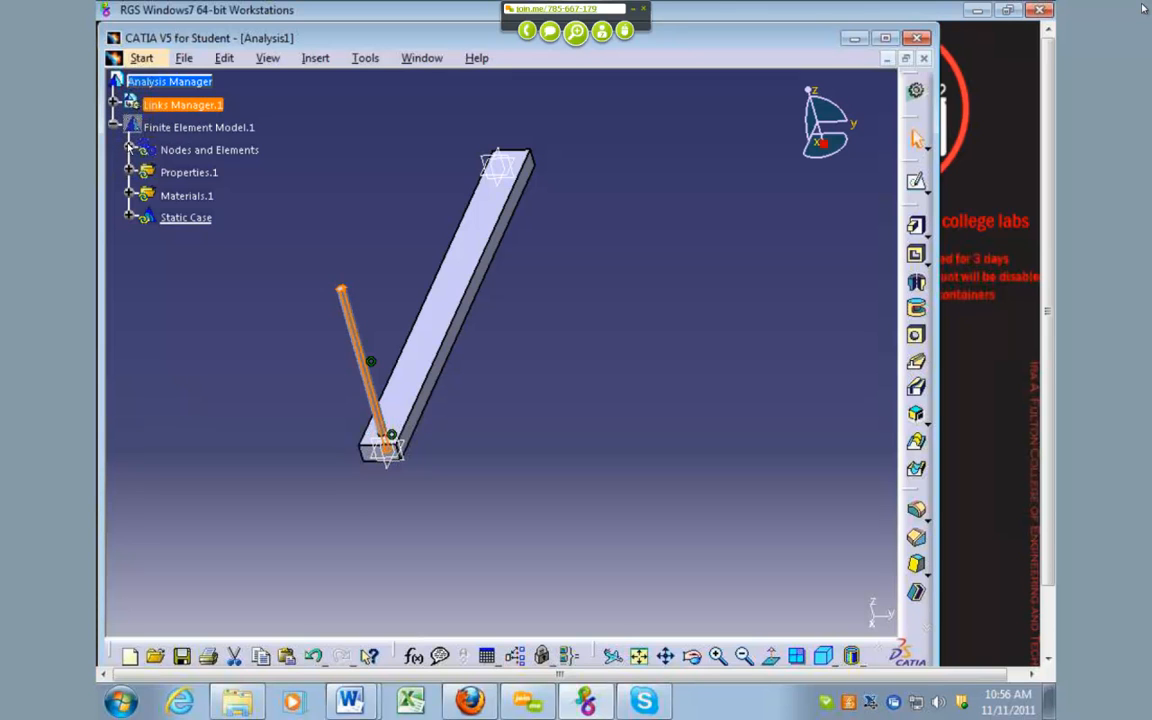
left_click(129, 149)
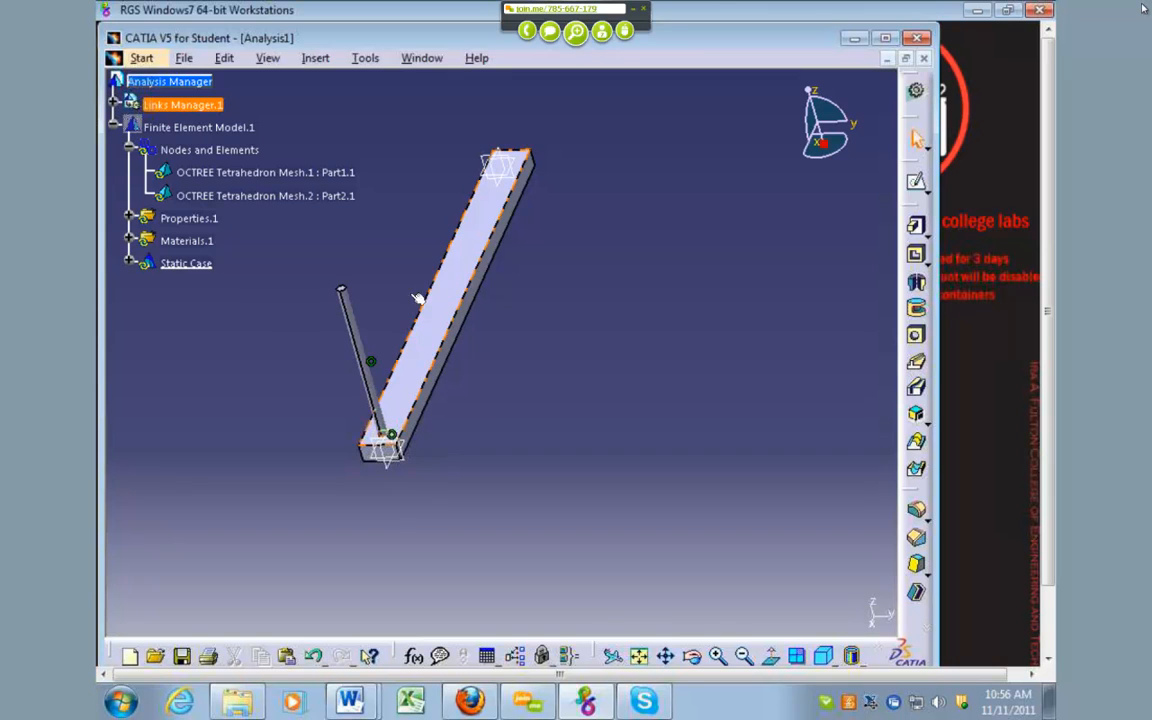
left_click(350, 300)
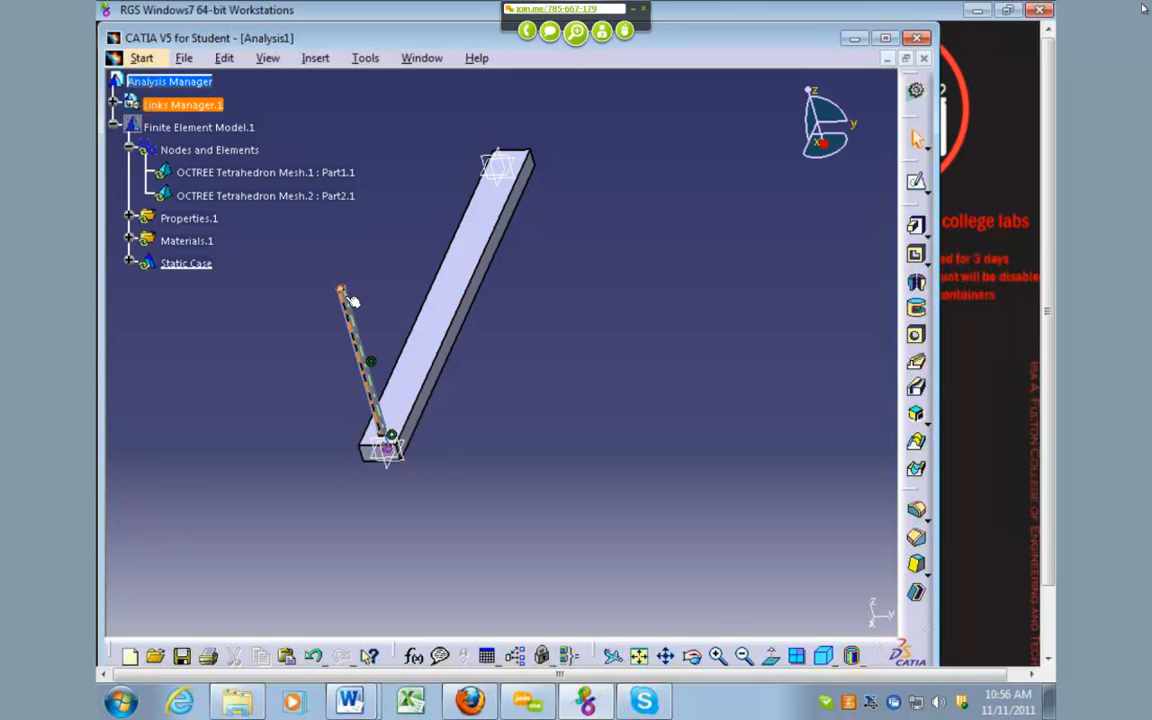
left_click(270, 197)
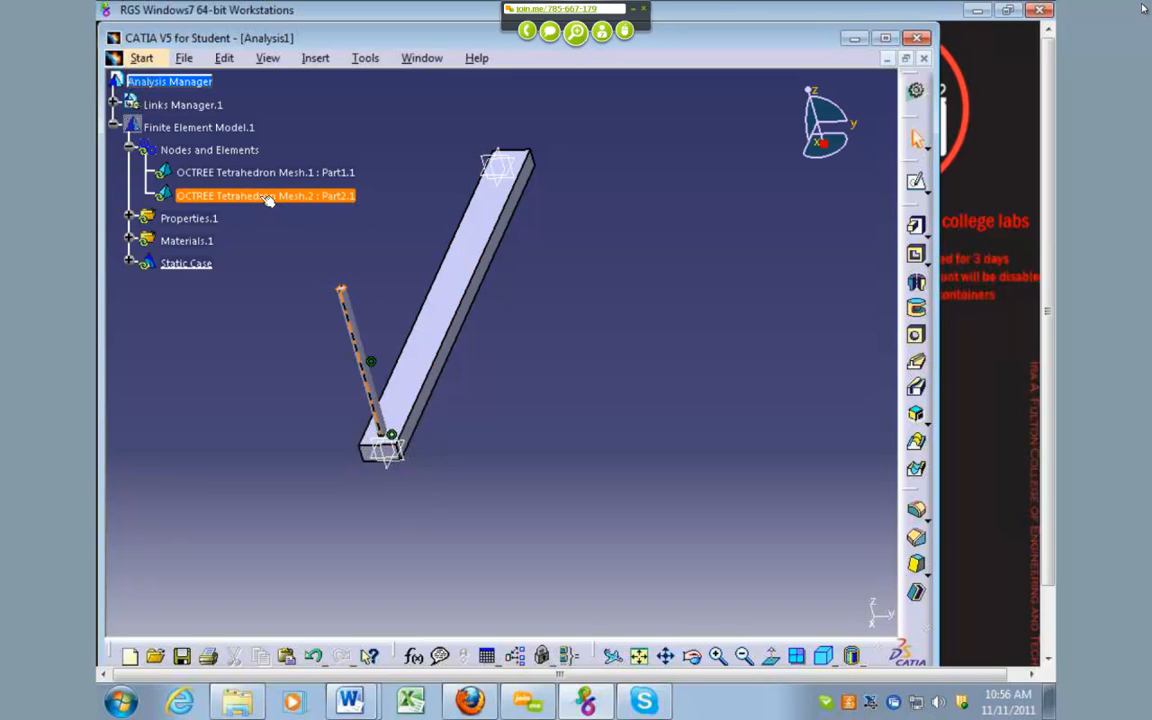
double_click(283, 197)
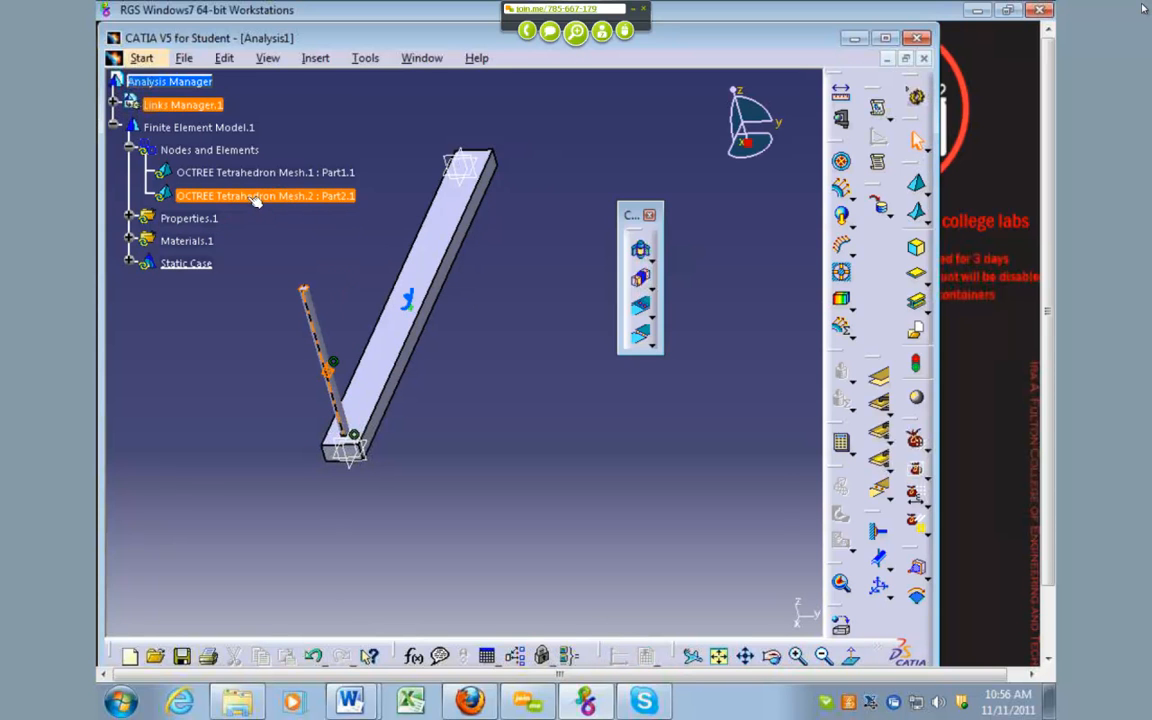
middle_click_drag(331, 327, 494, 285)
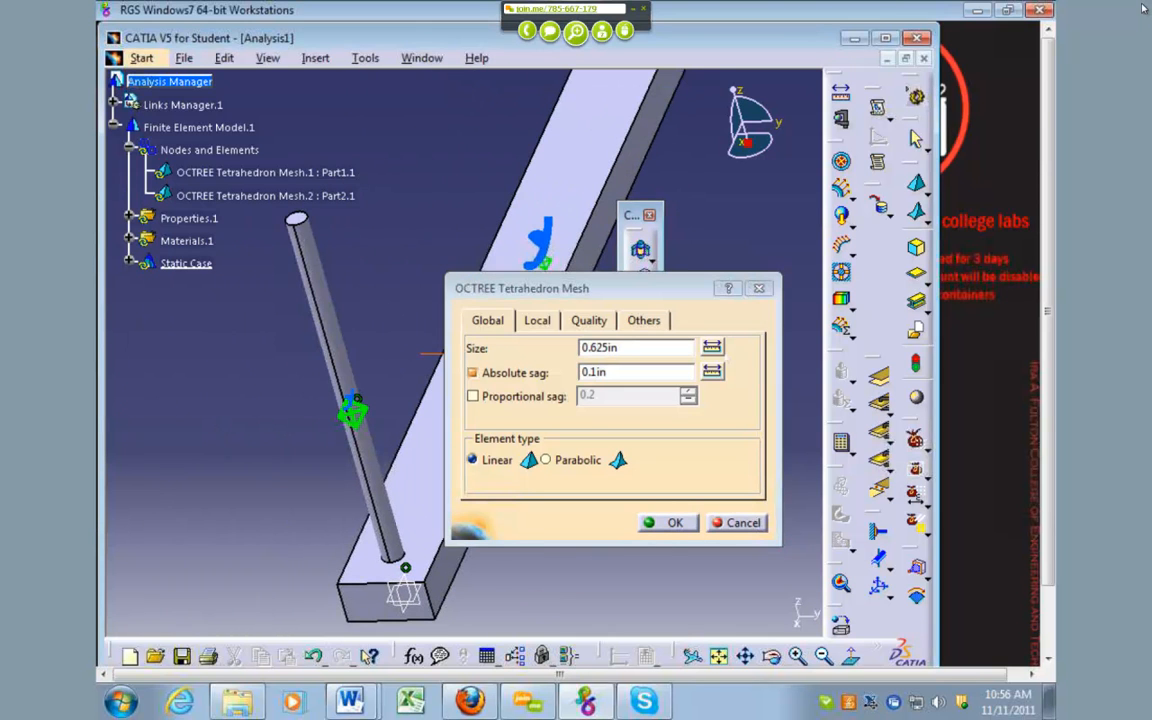
Step: Measure across the shaft's end face, then set its mesh size to 0.15 in with a proportional sag of 0.2
left_click_drag(308, 216, 287, 219)
left_click(292, 219)
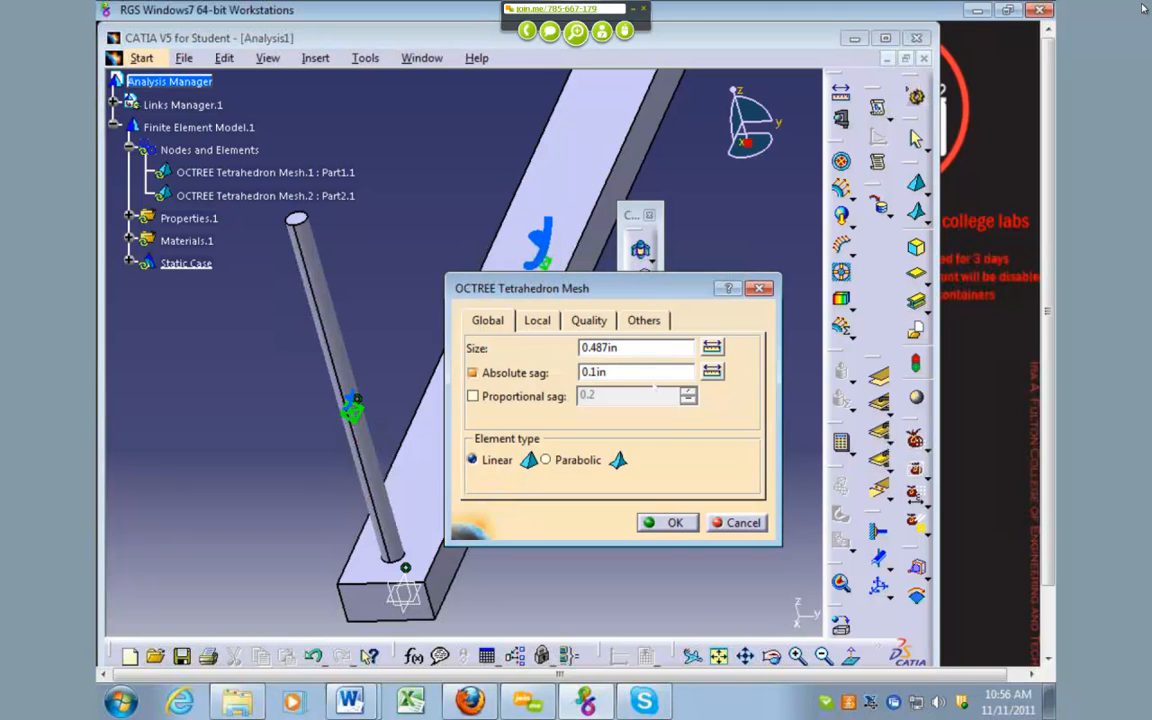
key("BackSpace")
key("BackSpace")
key("BackSpace")
type("15")
left_click(532, 396)
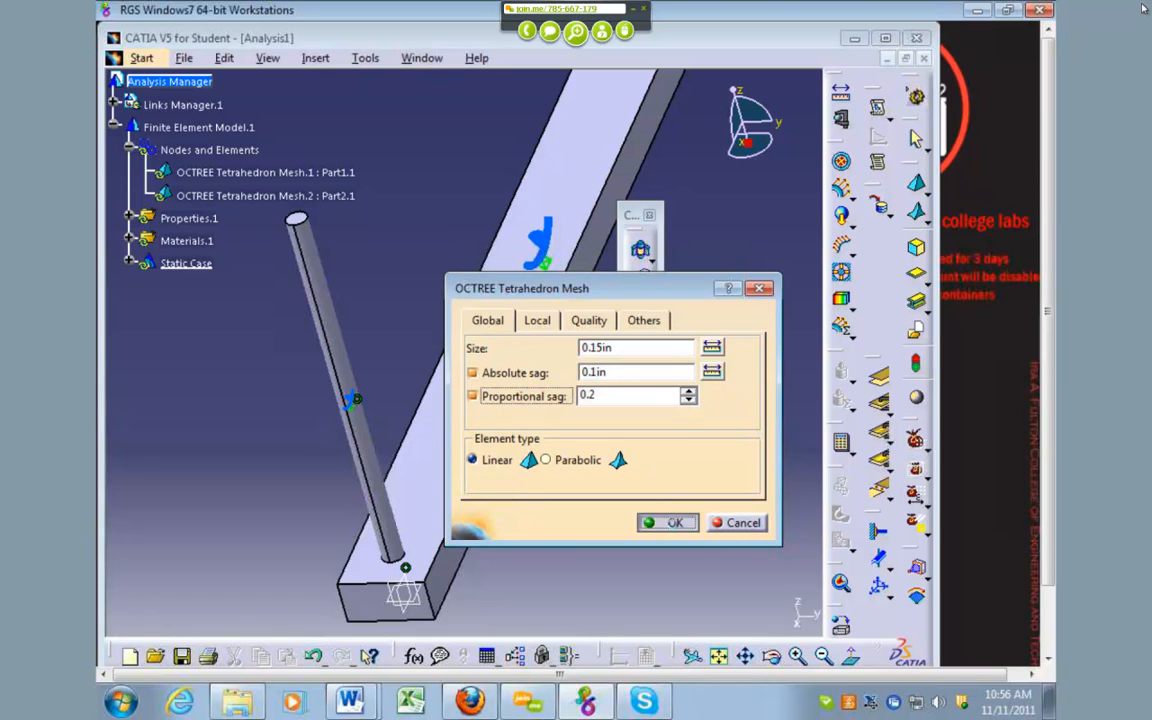
key("Return")
Step: Add a pressure fitting connection supported by the assembly constraint between the shaft and the cantilever
middle_click_drag(599, 522, 584, 226)
left_click(642, 252)
middle_click_drag(596, 295, 485, 429)
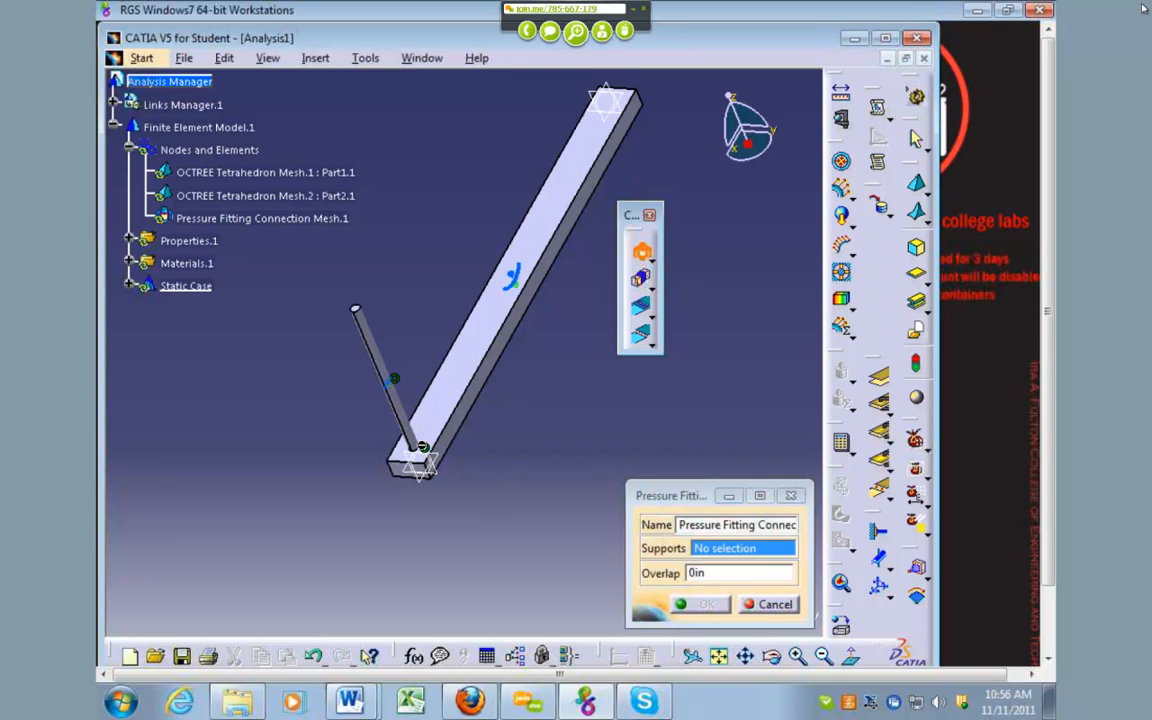
left_click(363, 347)
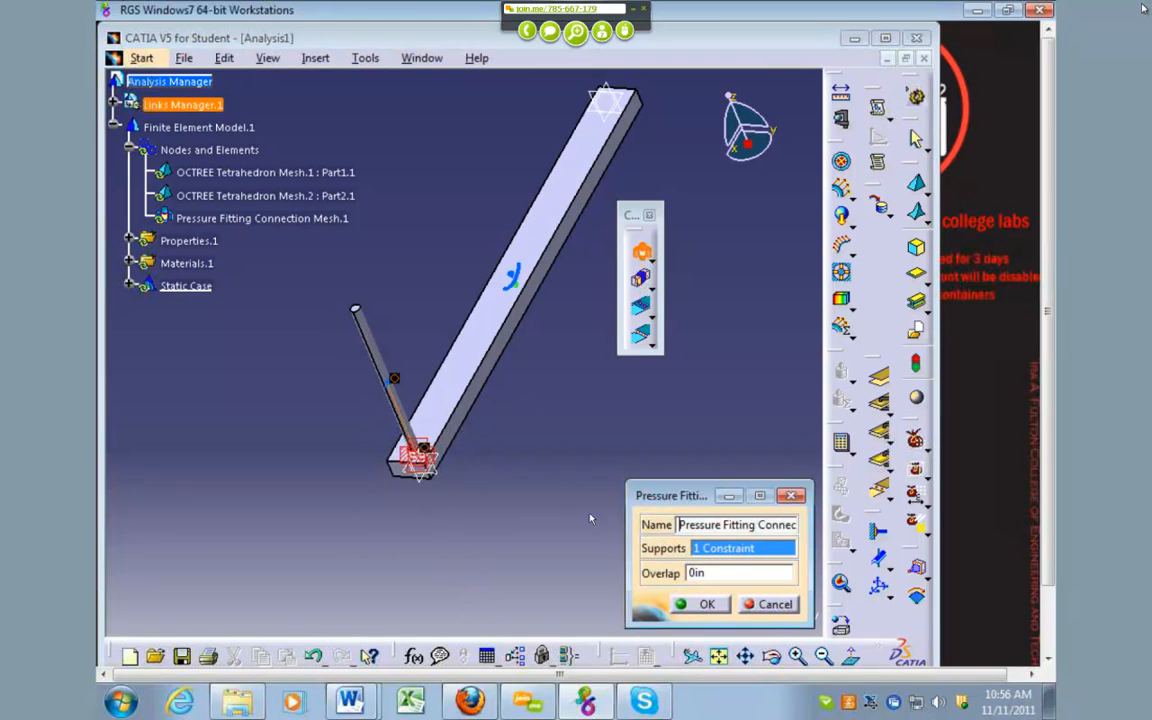
key("Return")
Step: Measure the cantilever's thickness in its mesh definition and re-enter the mesh size as 0.33 in
middle_click_drag(438, 382, 408, 532)
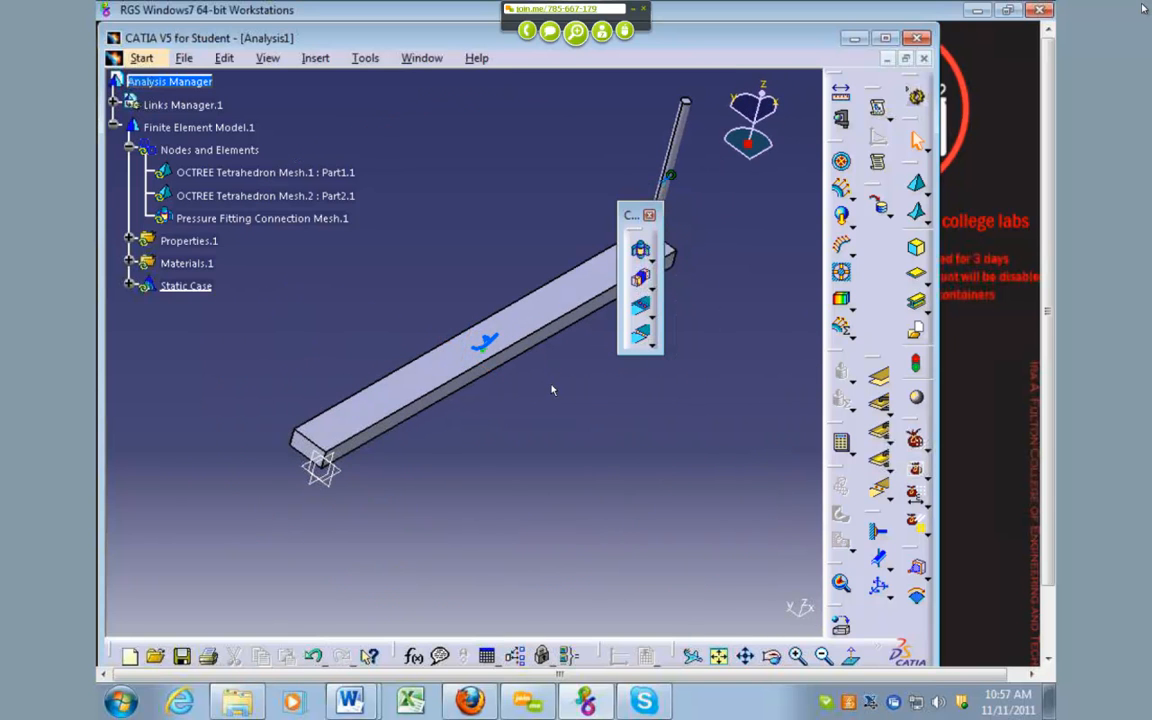
middle_click_drag(551, 387, 493, 379)
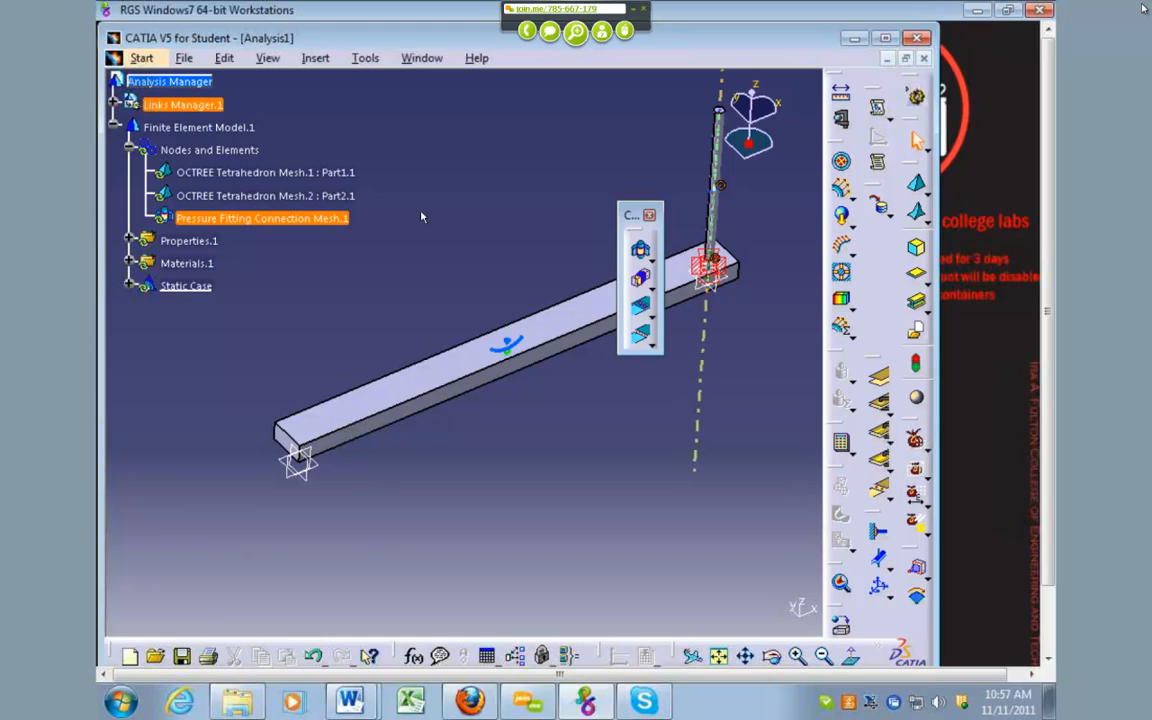
double_click(320, 173)
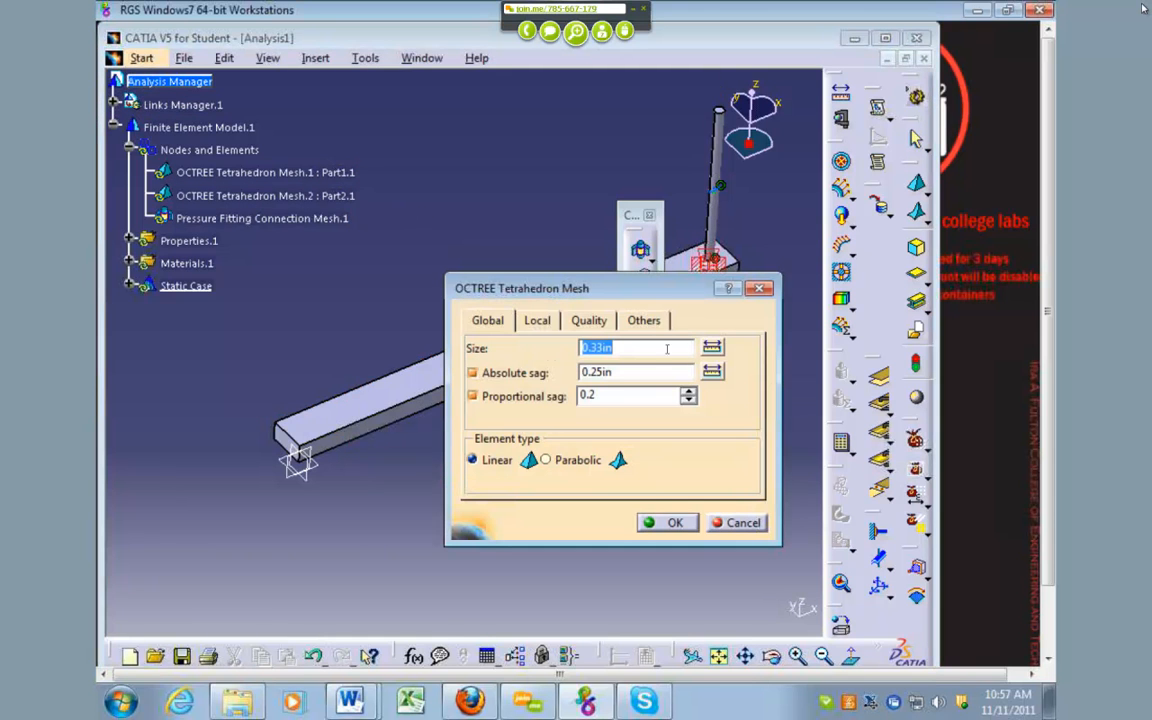
left_click(712, 349)
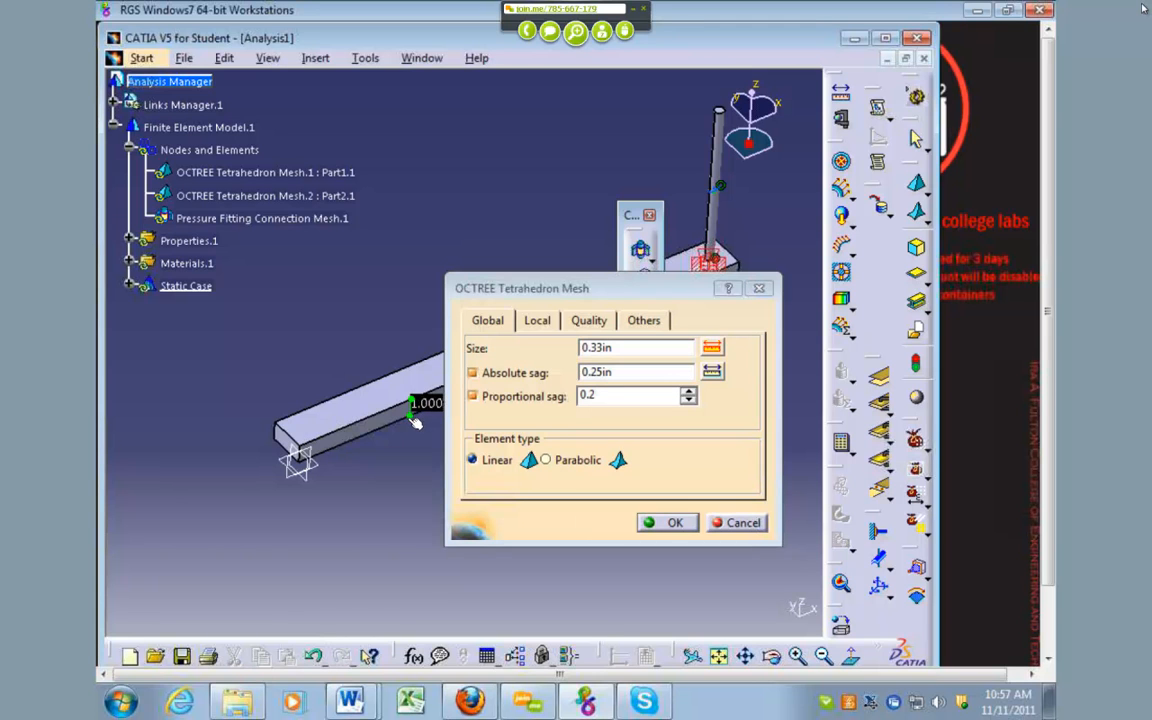
left_click(414, 421)
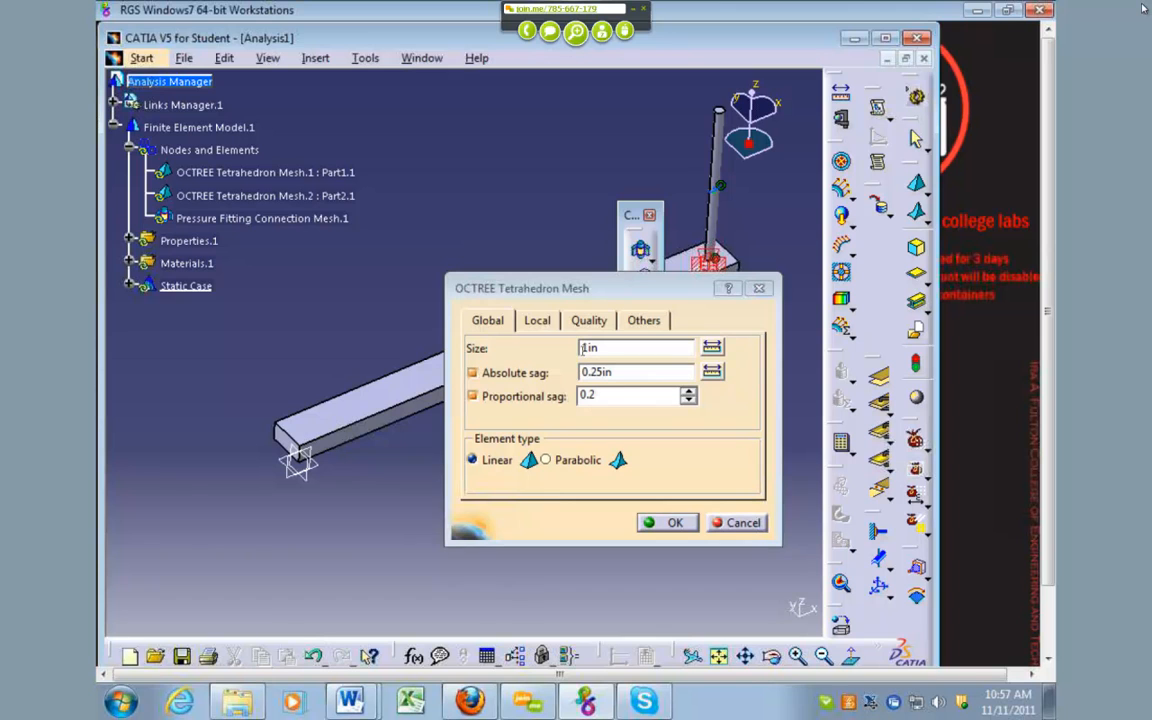
double_click(586, 347)
type(".33")
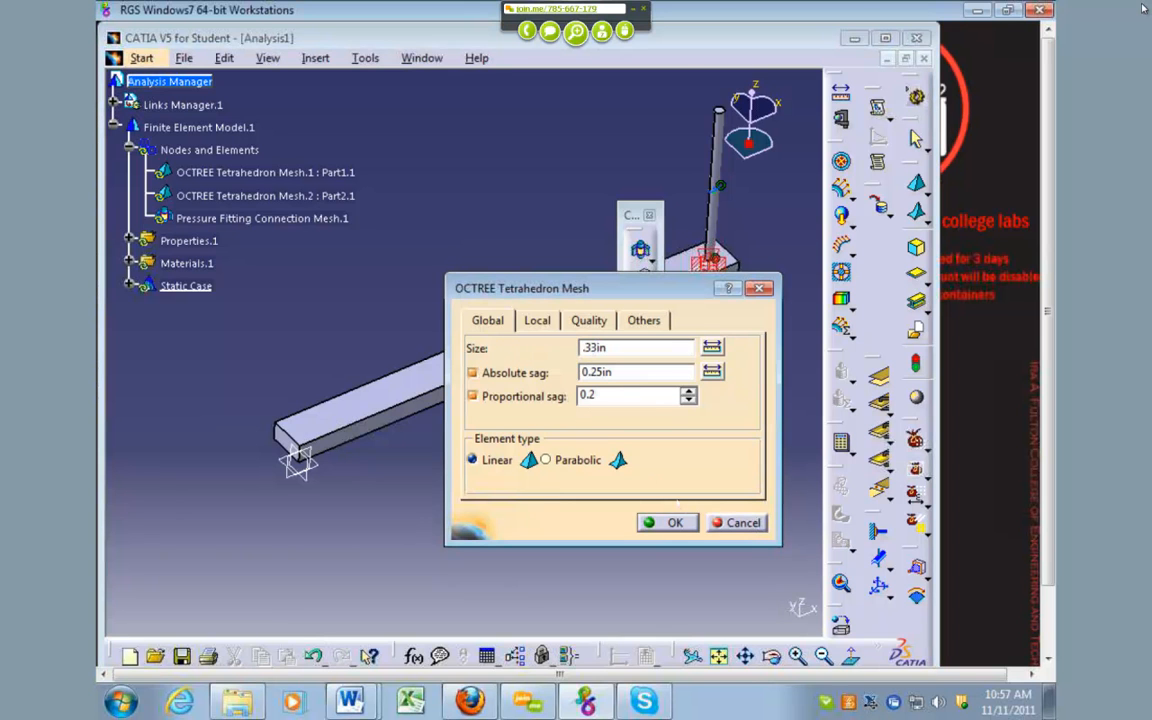
left_click(674, 522)
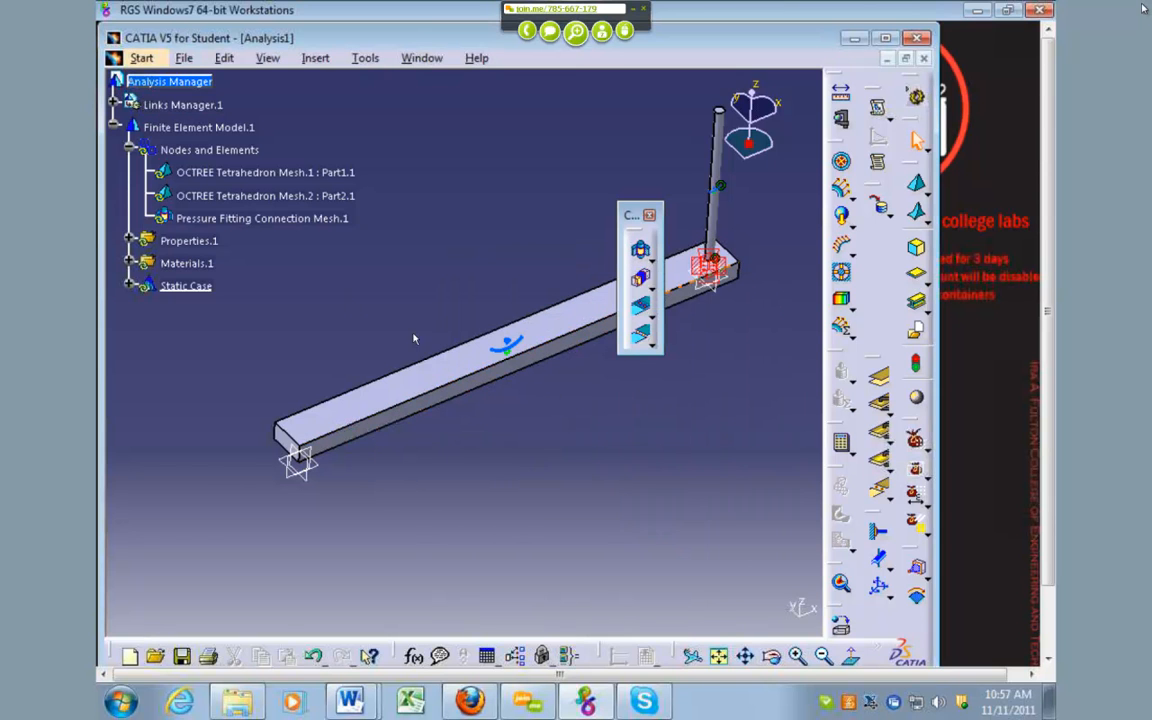
Step: Expand the analysis properties and delete the pressure fitting connection property
middle_click_drag(631, 378, 468, 448)
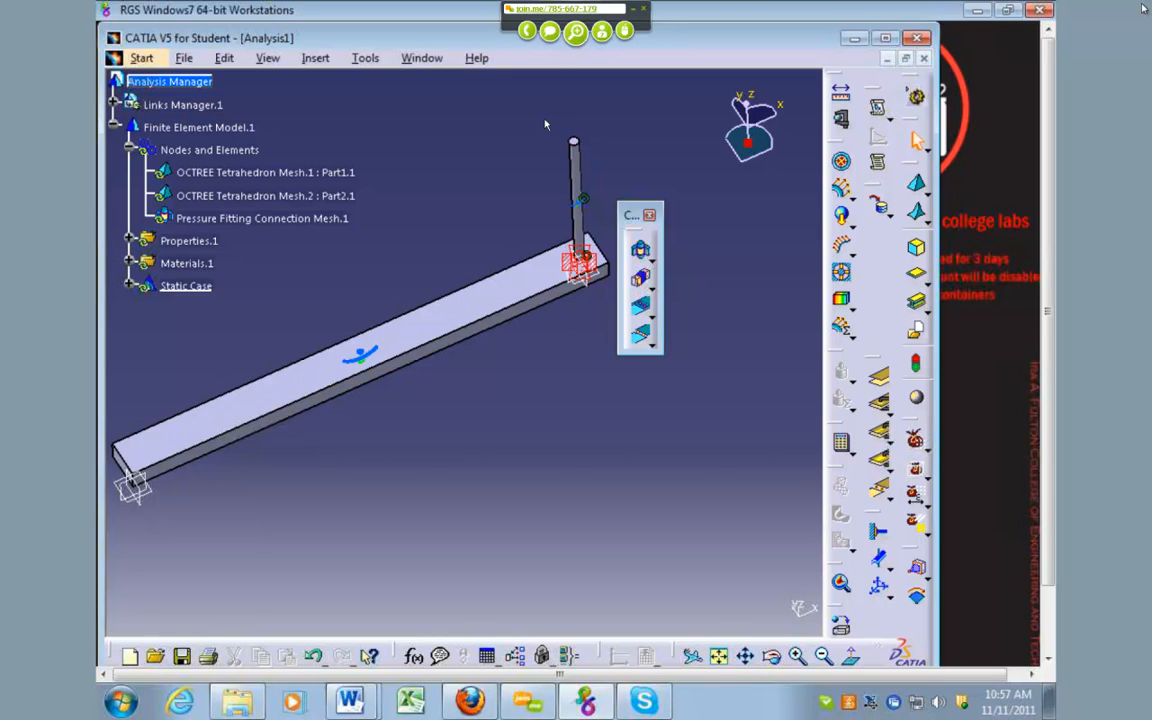
middle_click_drag(474, 391, 469, 350)
middle_click_drag(321, 315, 338, 311)
left_click_drag(632, 214, 708, 302)
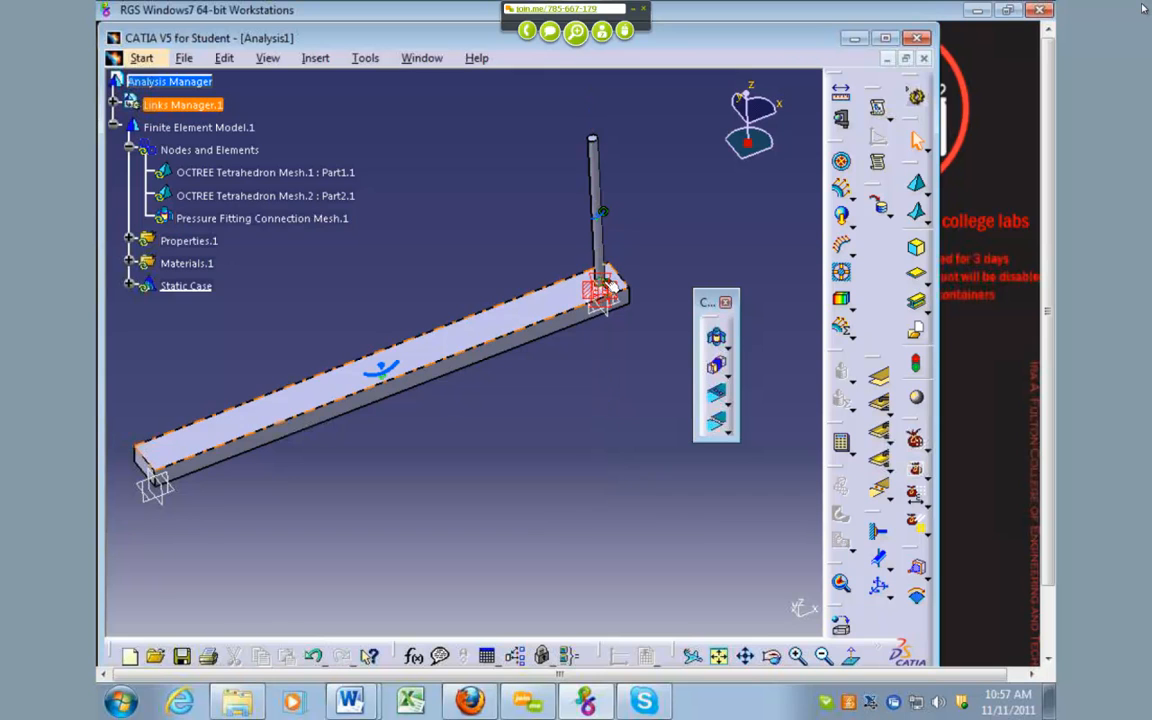
left_click(129, 239)
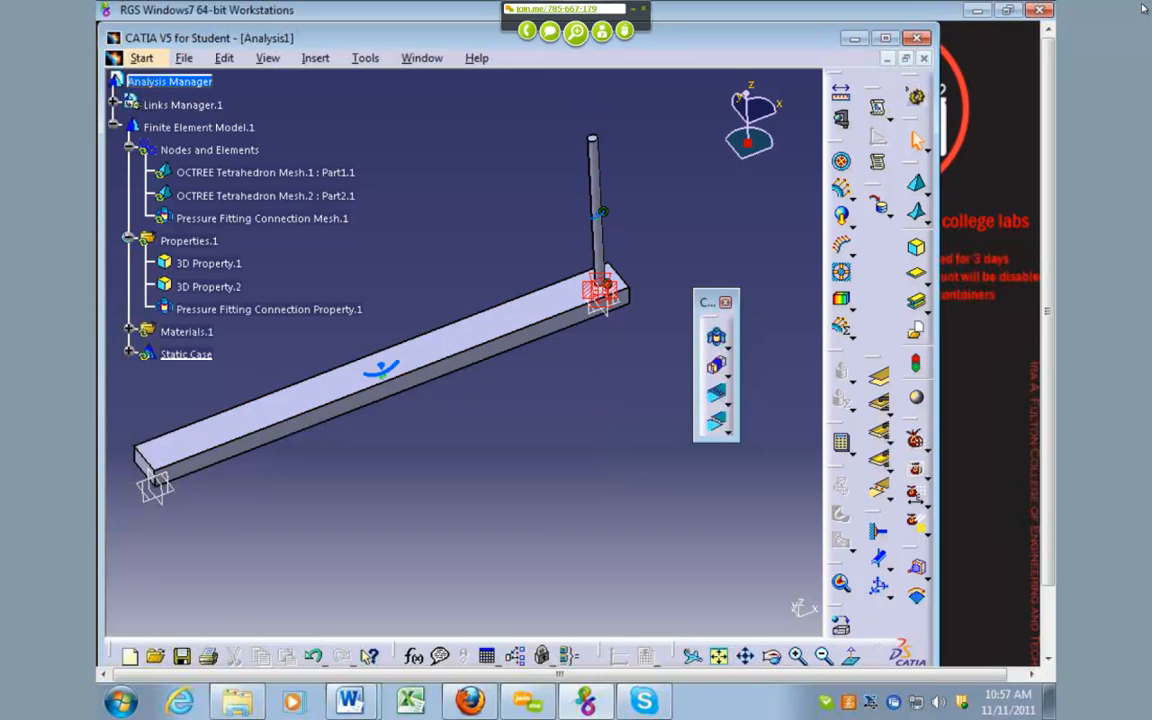
left_click(207, 309)
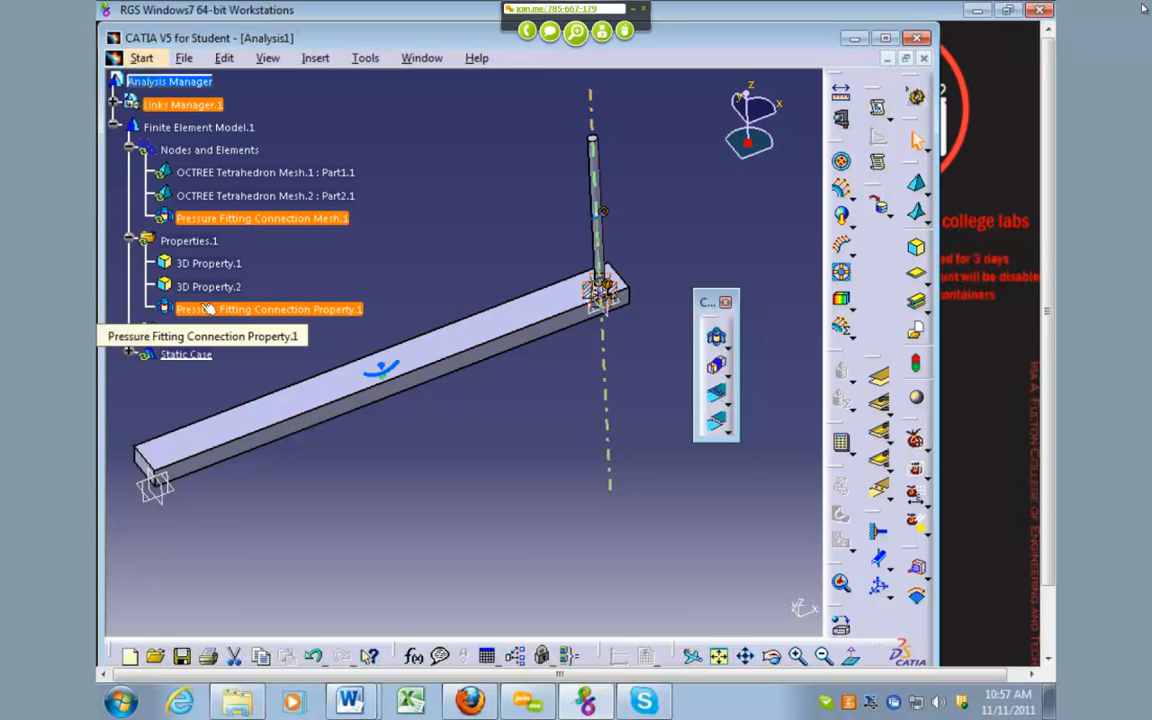
key("Delete")
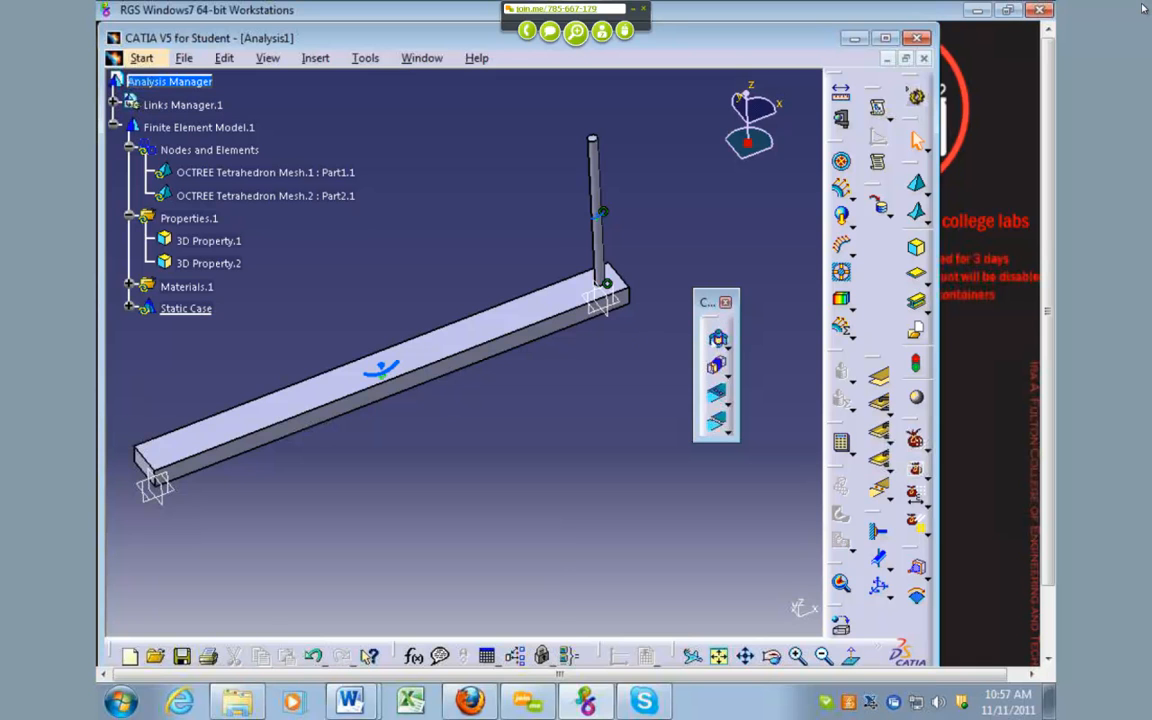
Step: Create a pressure fitting connection on the constraint between the shaft and the cantilever with an overlap of 0.125 in
left_click(717, 338)
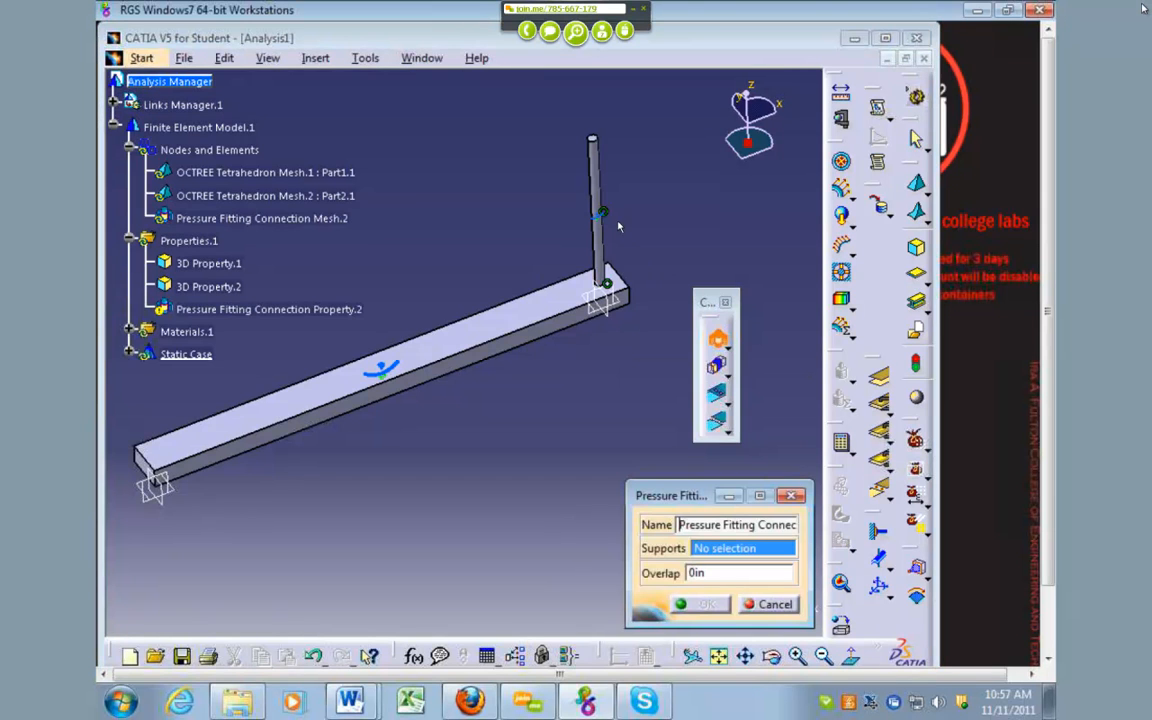
left_click(603, 214)
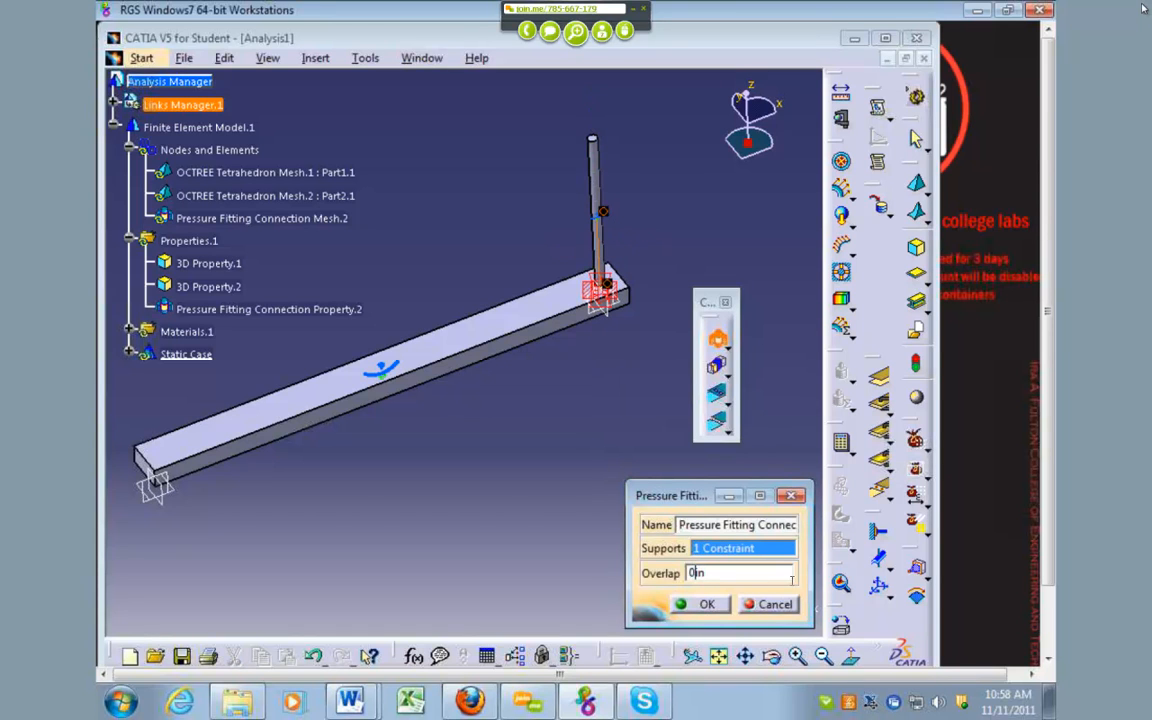
type(".125")
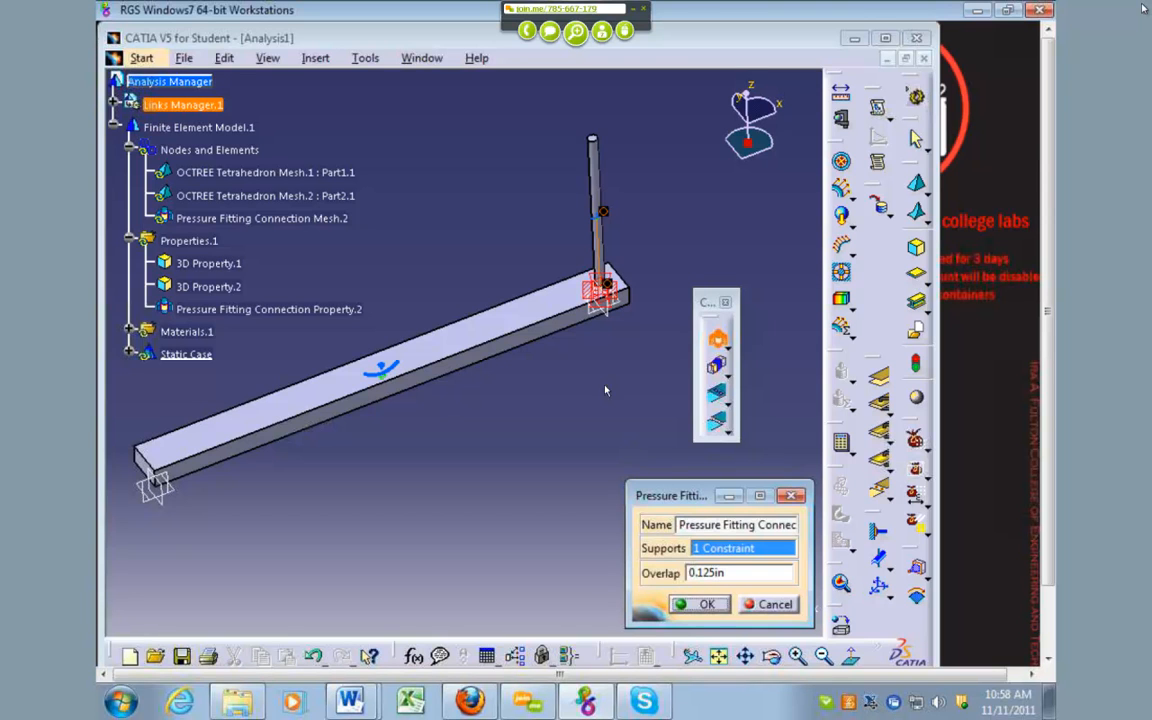
left_click(706, 603)
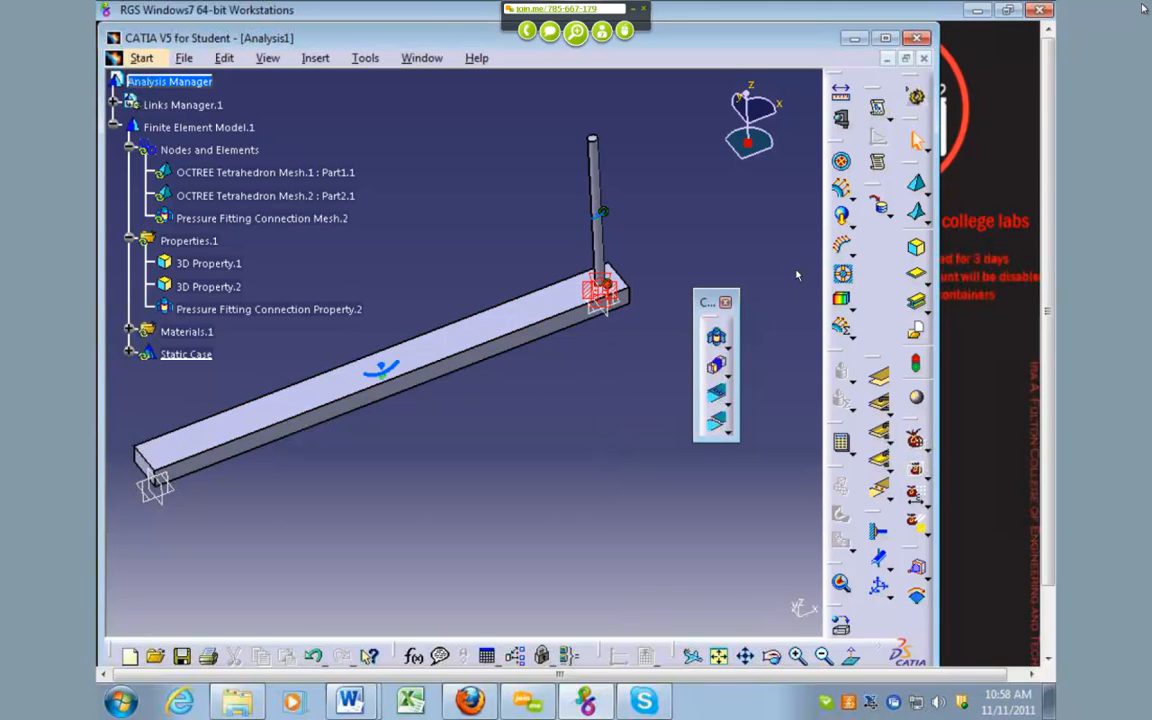
Step: Clamp the end face of the cantilever opposite the shaft
scroll(806, 270, "up", 2)
scroll(820, 267, "down", 2)
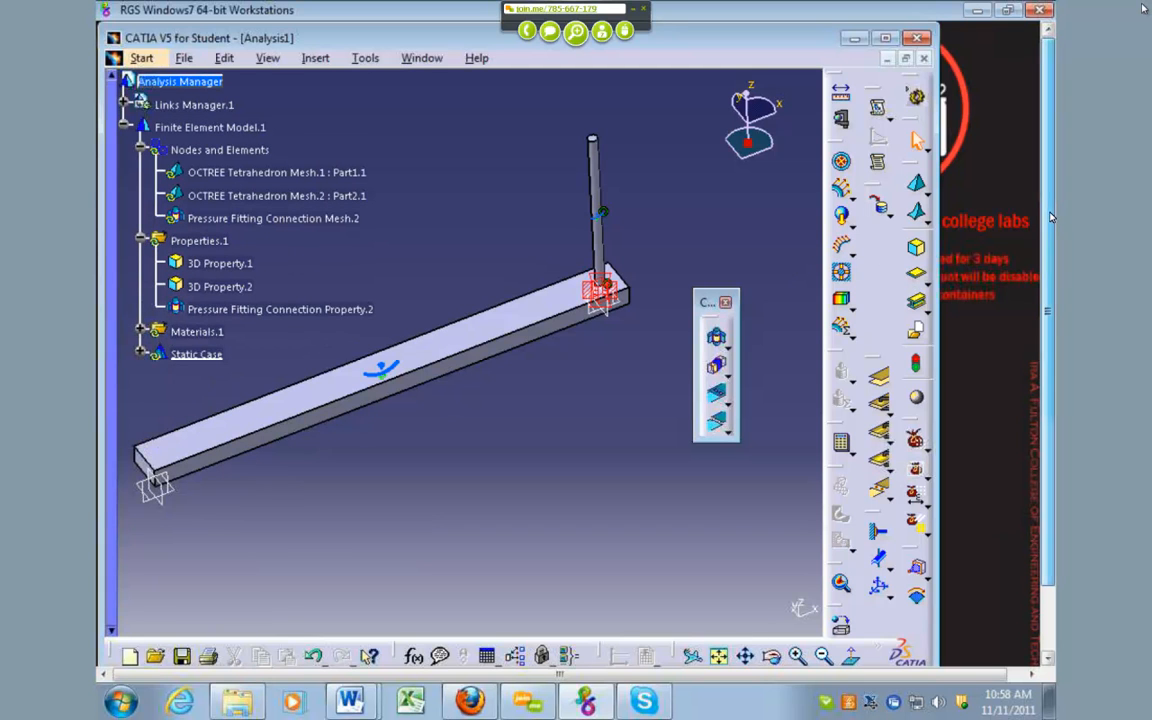
left_click(878, 532)
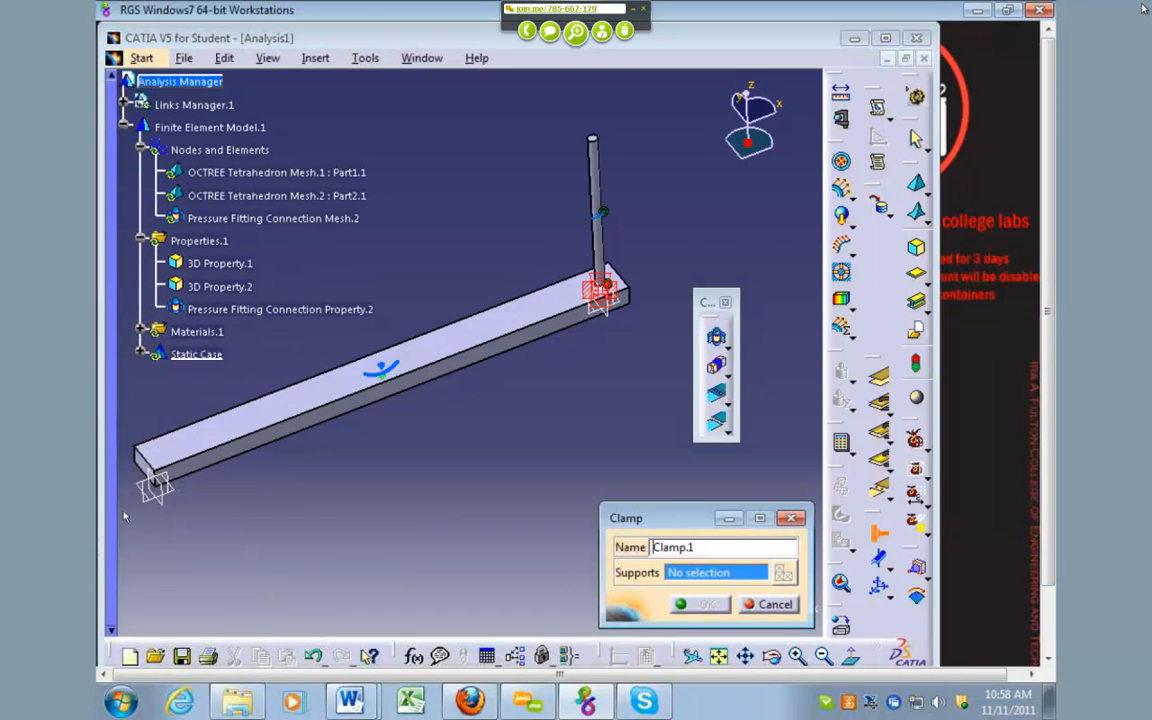
left_click(147, 466)
middle_click_drag(322, 466, 421, 449)
left_click(709, 605)
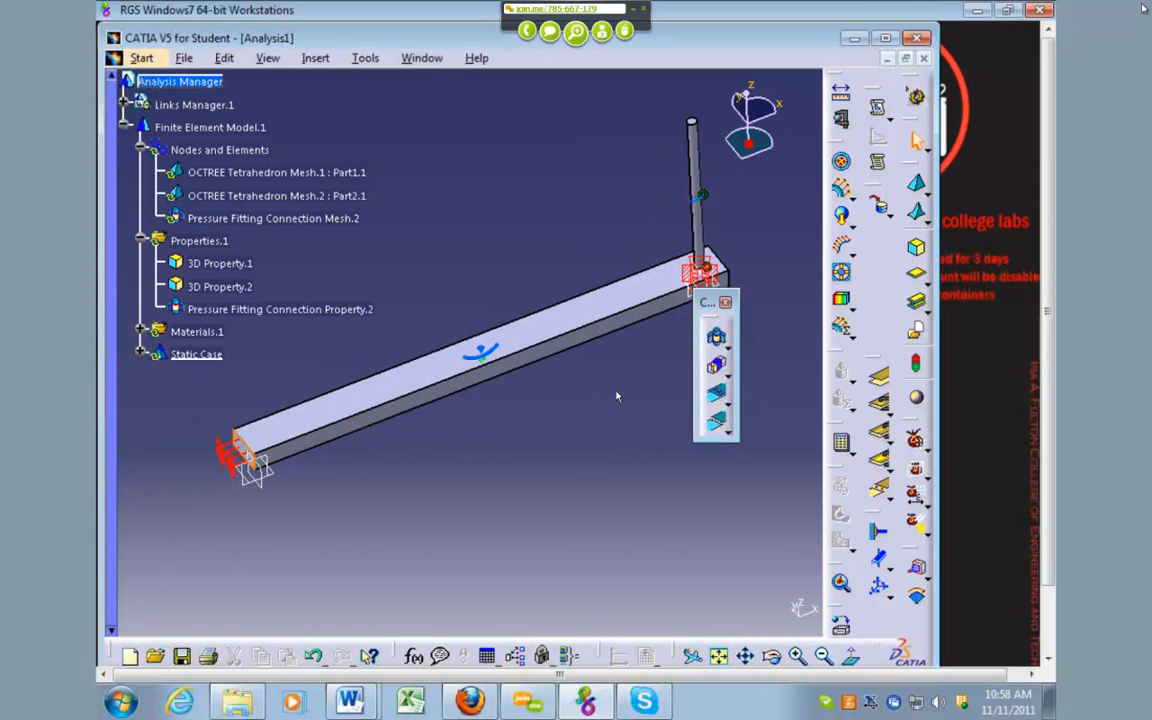
middle_click_drag(614, 364, 581, 421)
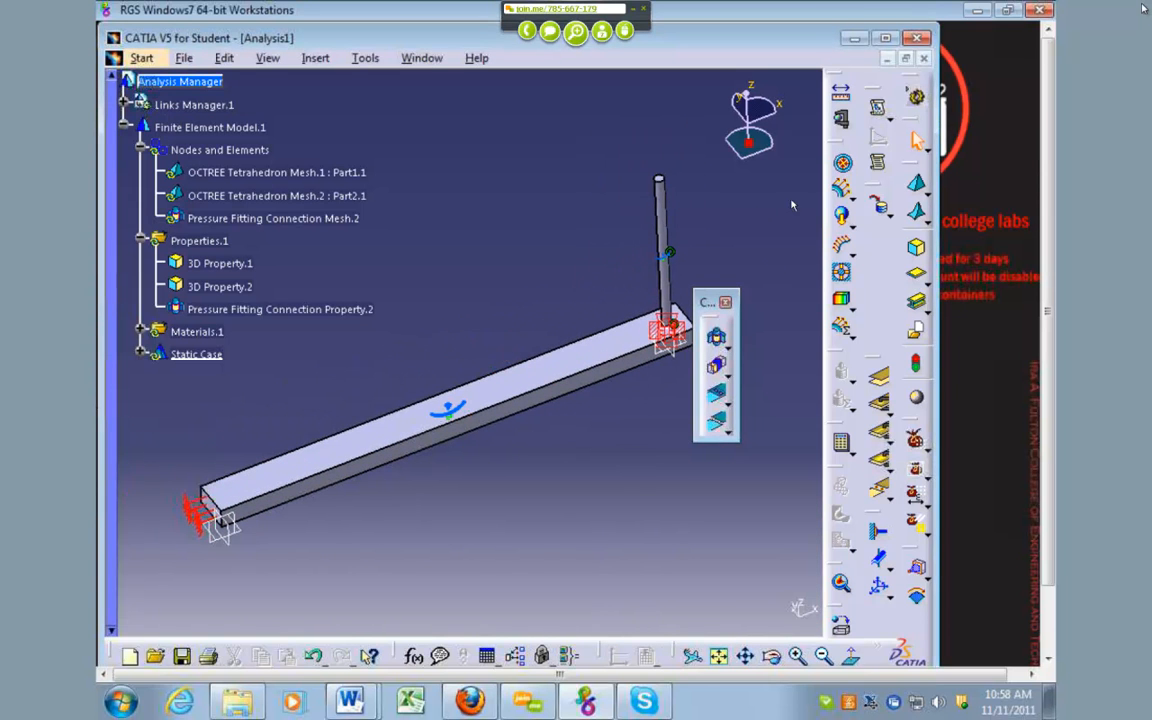
middle_click_drag(766, 211, 768, 229)
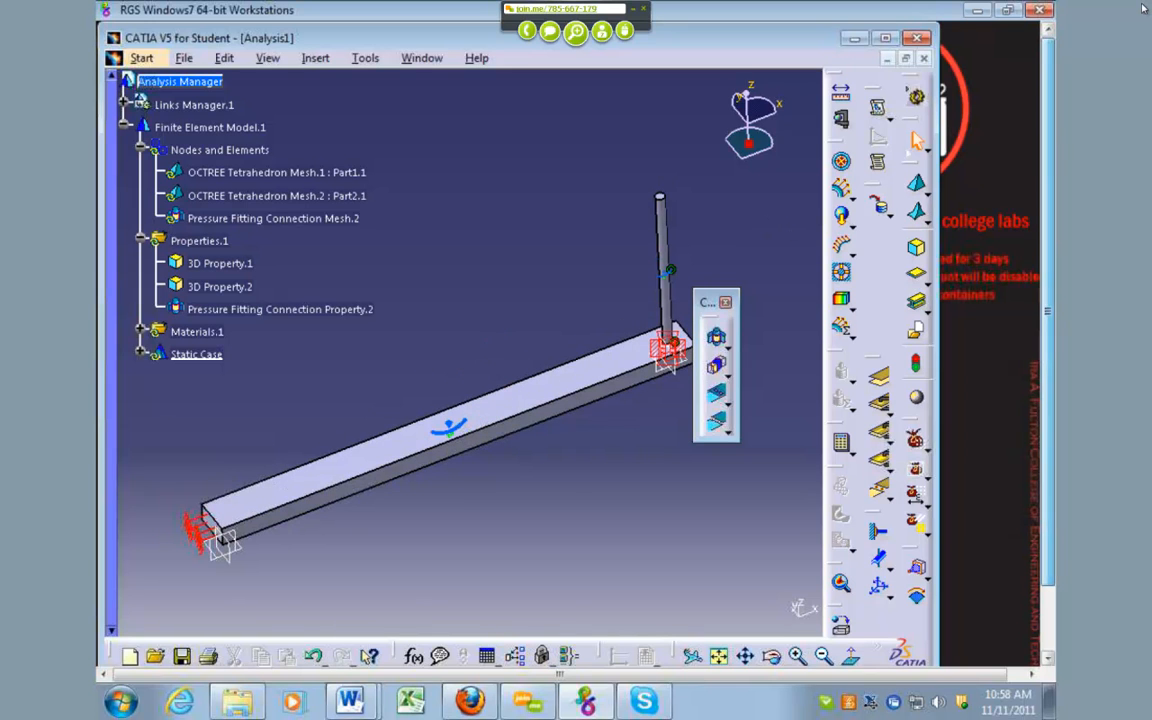
left_click(841, 189)
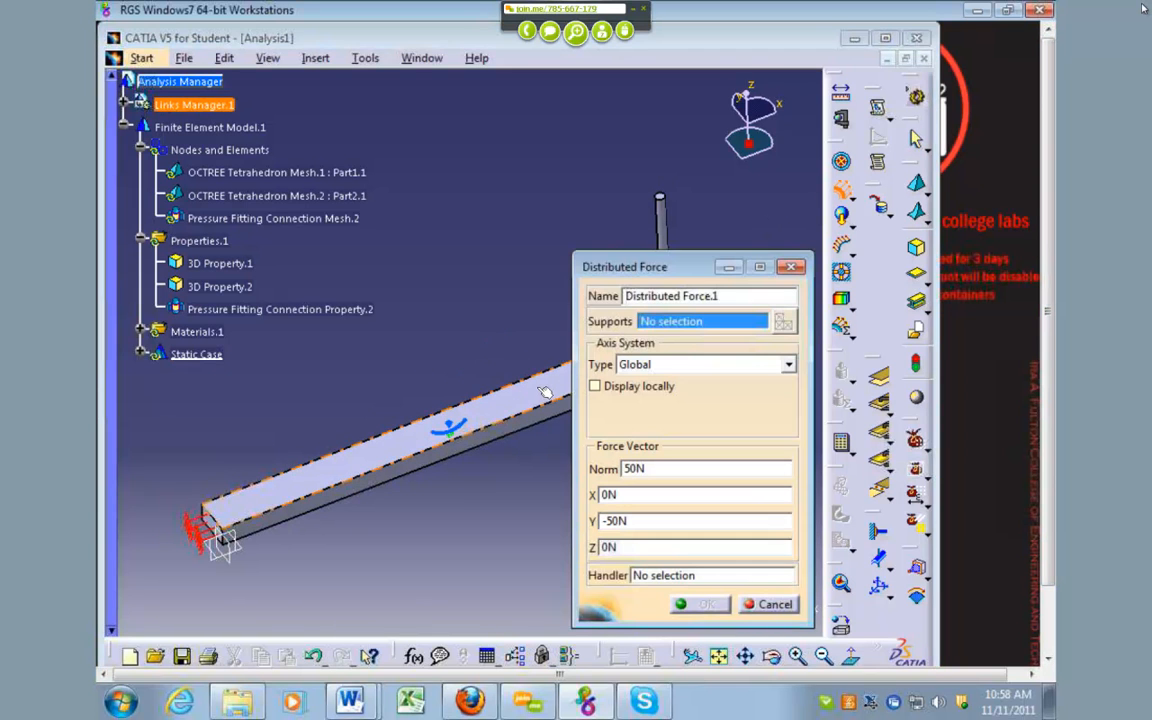
left_click(537, 385)
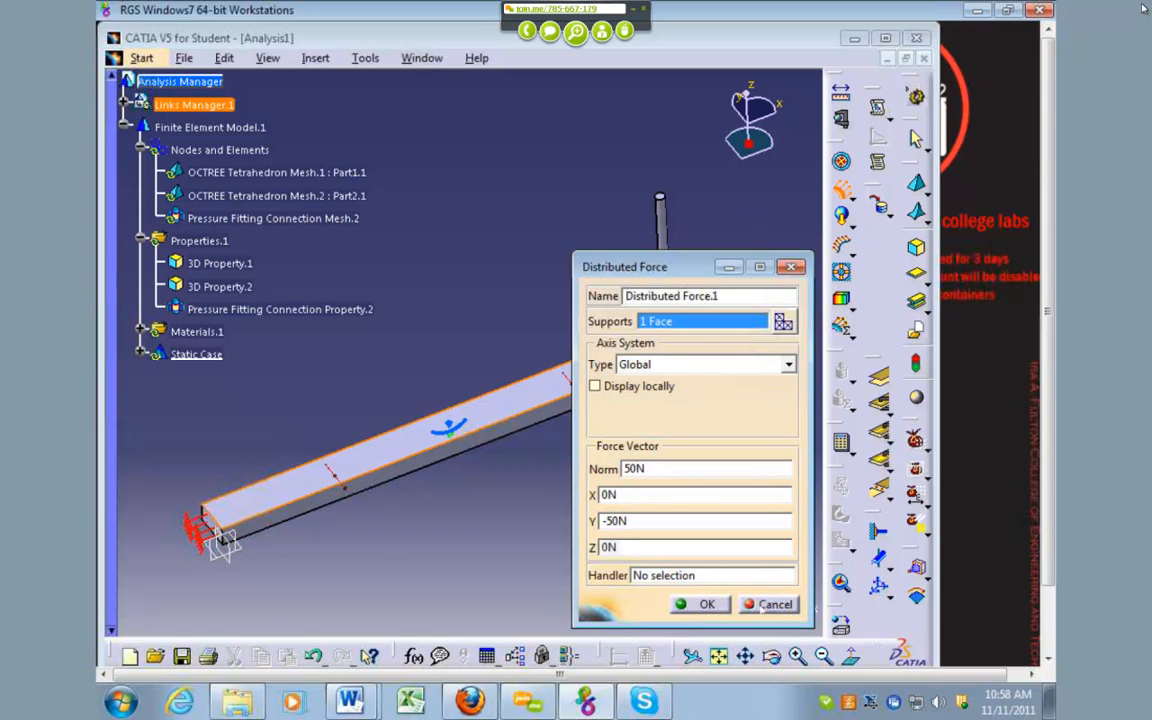
left_click(762, 607)
middle_click_drag(594, 503, 485, 460)
Step: Apply a distributed force to the cantilever's free end face near the shaft, with Y at 0 N and Z at -10000 N
left_click(842, 189)
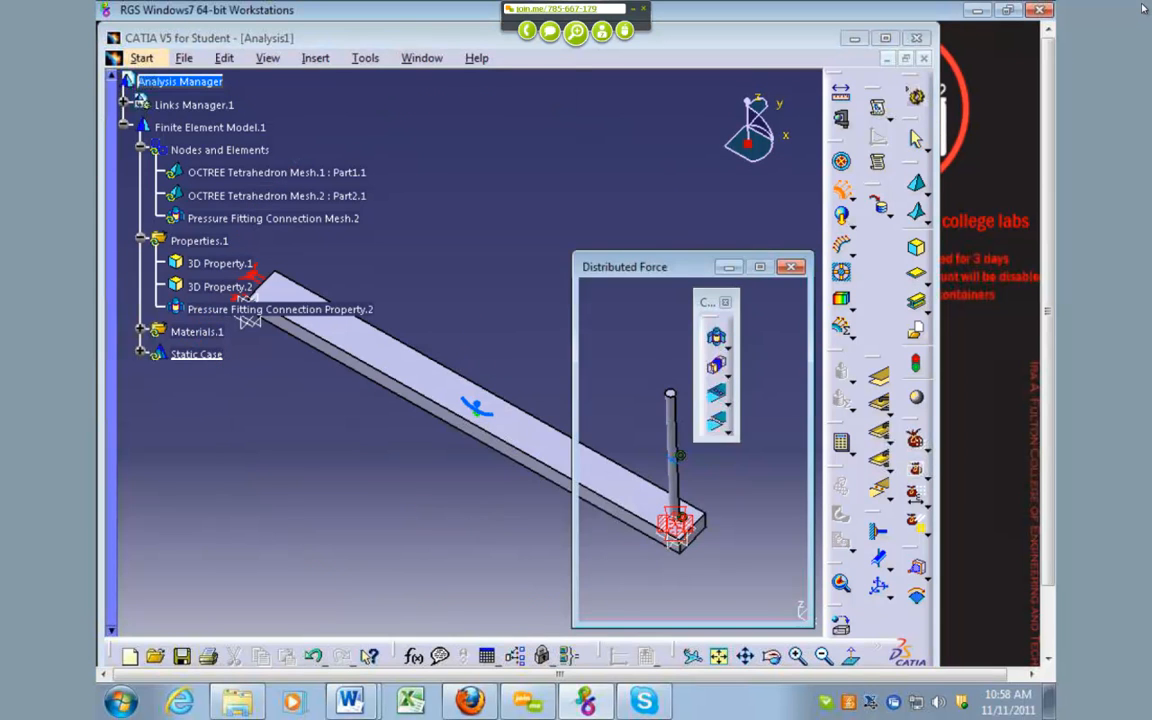
left_click_drag(672, 266, 240, 251)
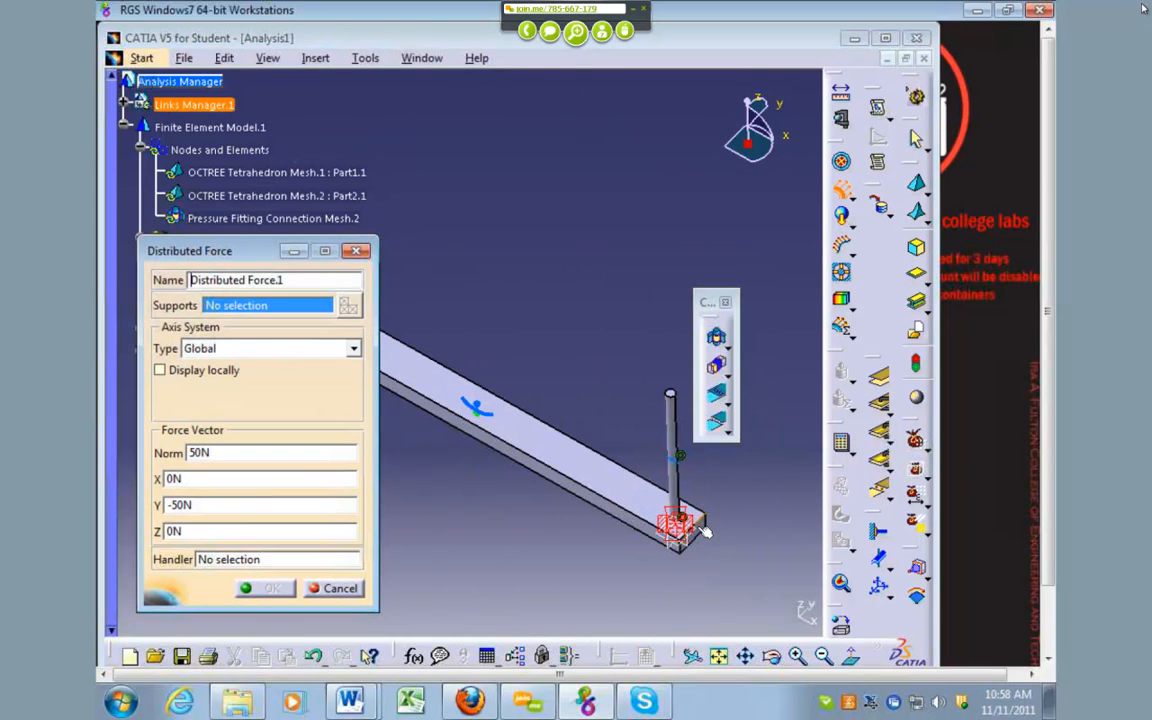
left_click(700, 529)
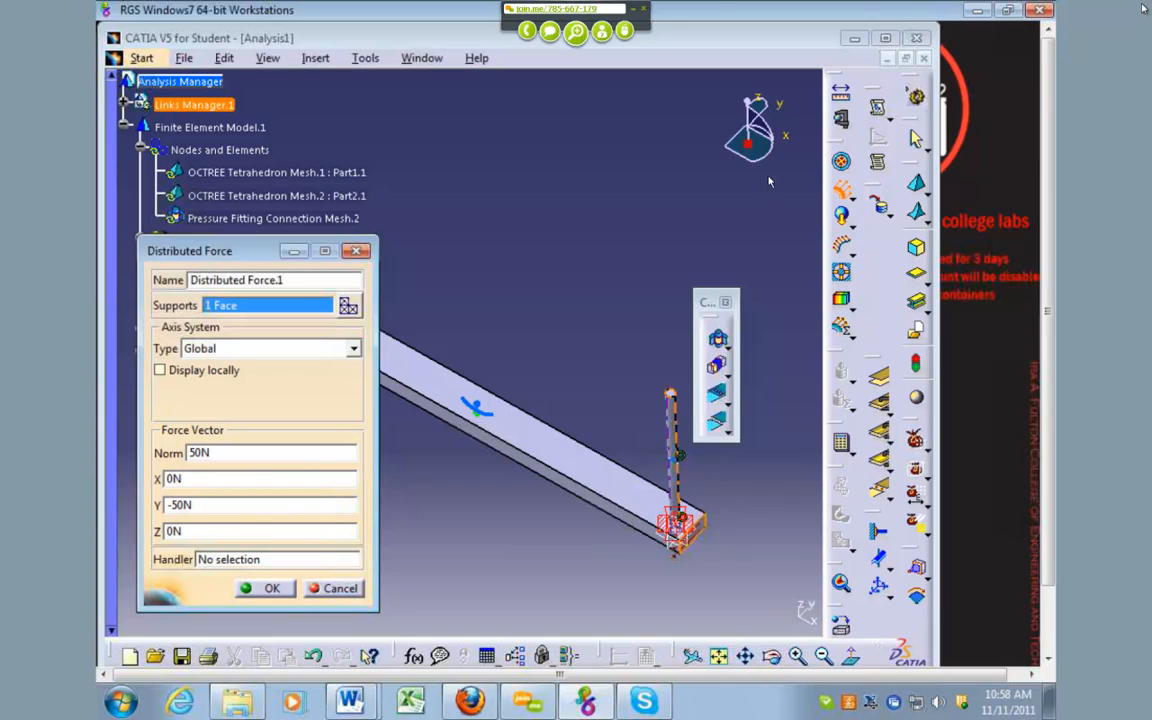
middle_click_drag(741, 204, 611, 208)
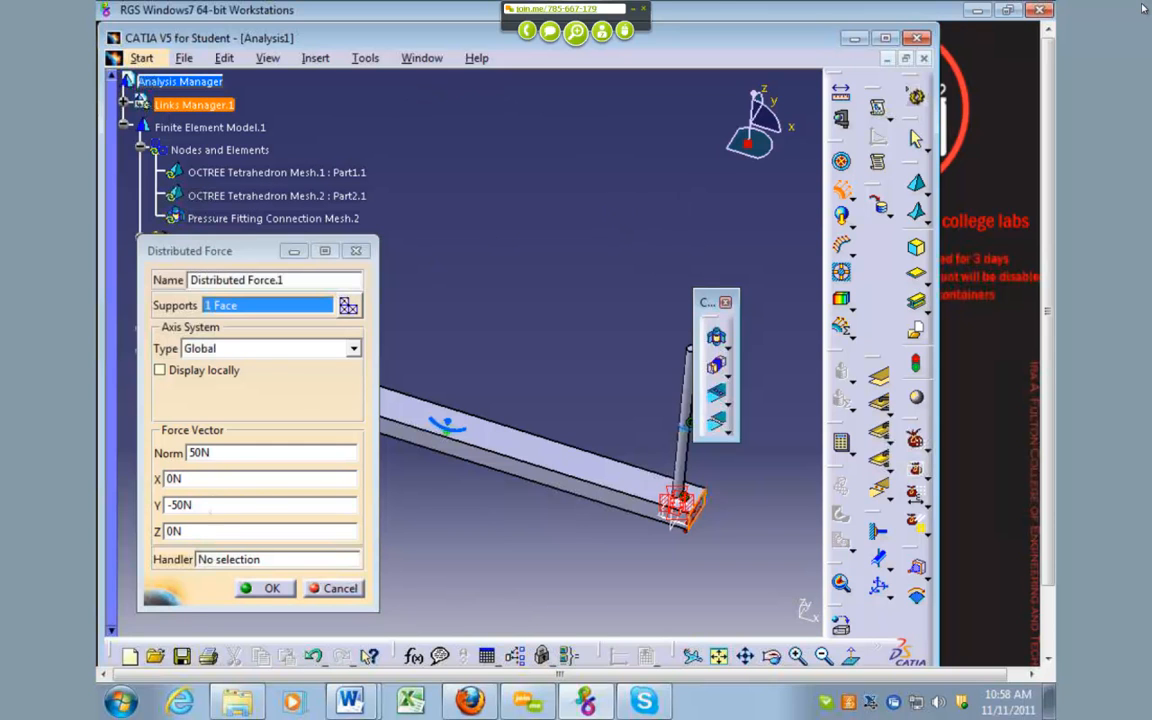
left_click_drag(184, 507, 94, 490)
type("0")
double_click(173, 532)
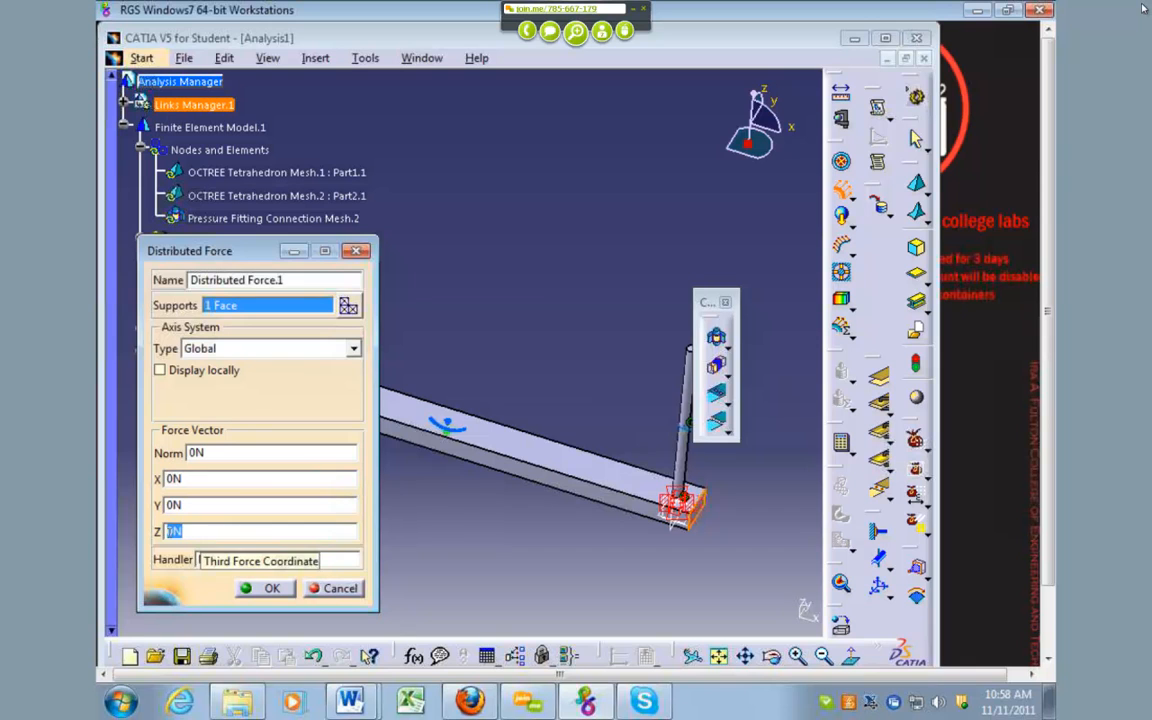
type("-10000")
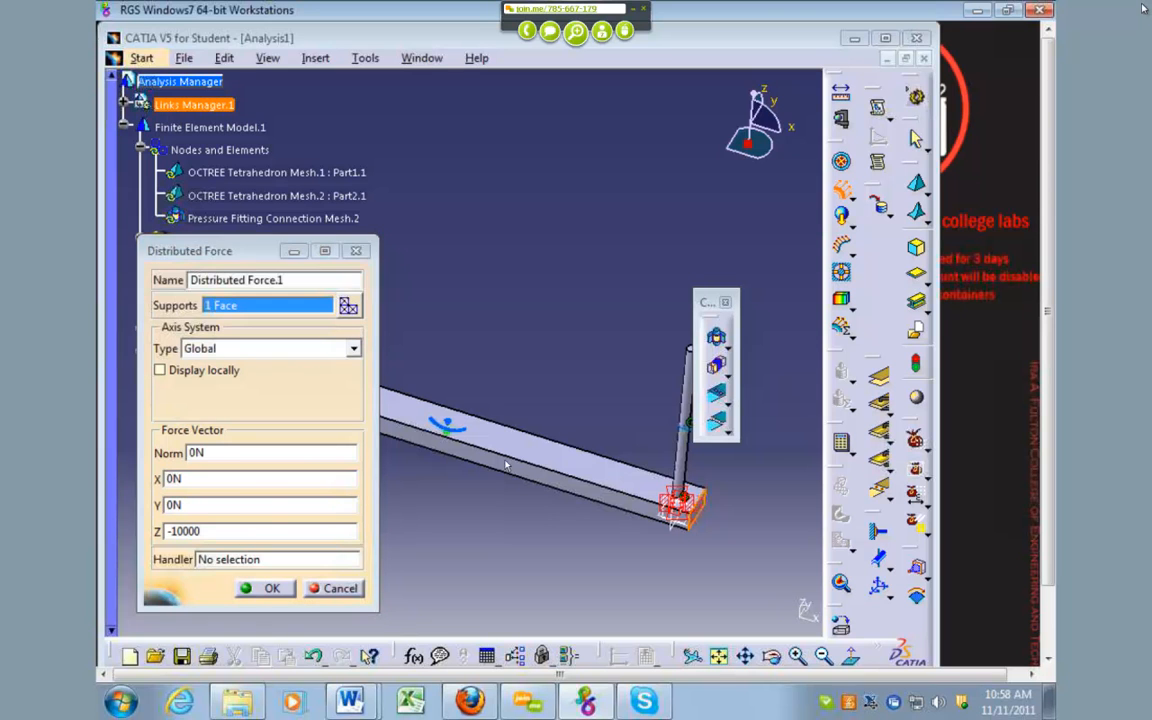
left_click(268, 587)
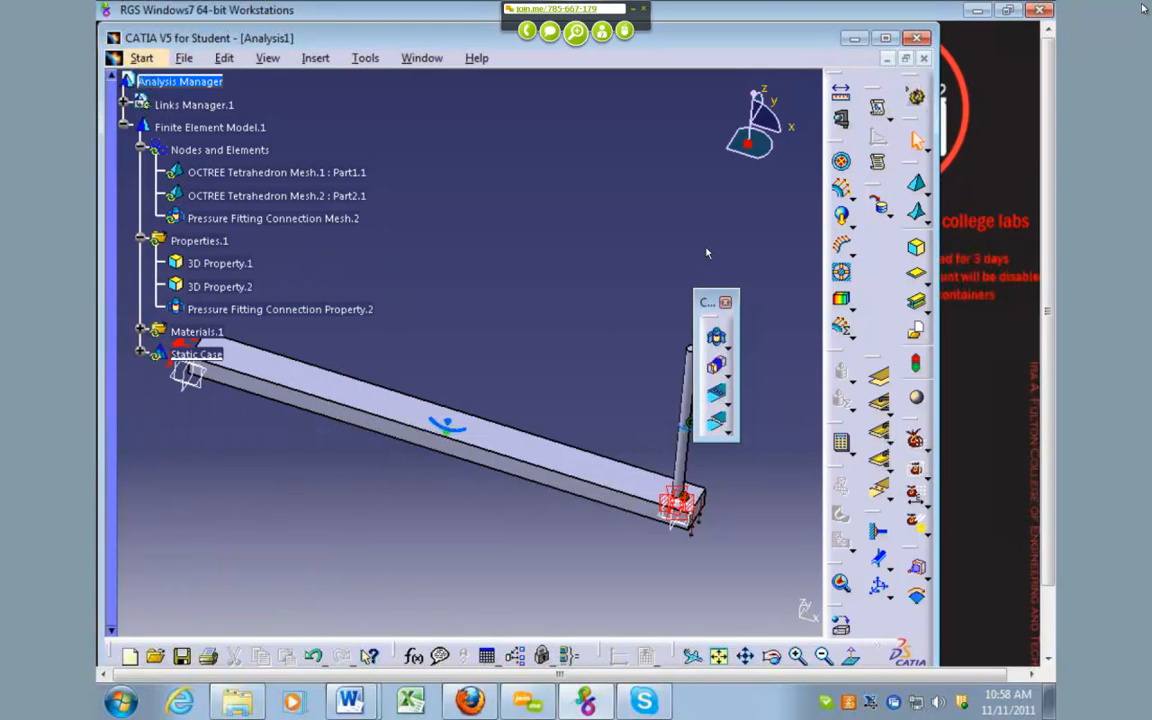
middle_click_drag(634, 268, 588, 268)
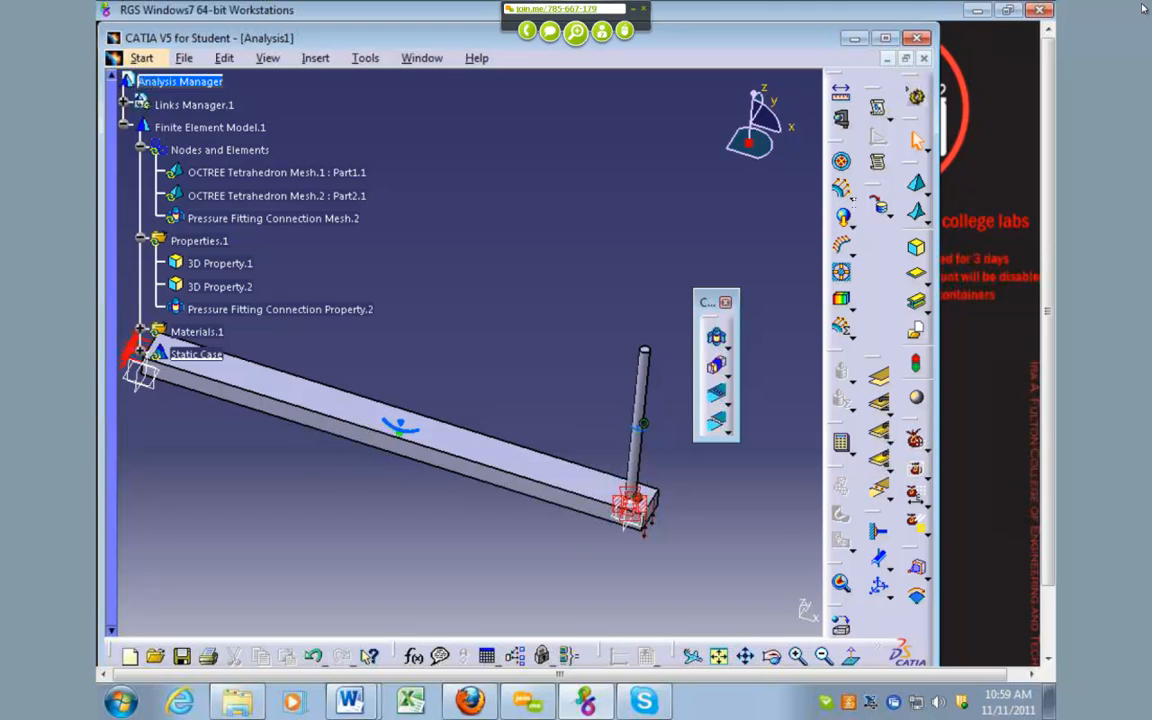
left_click(853, 198)
left_click(906, 216)
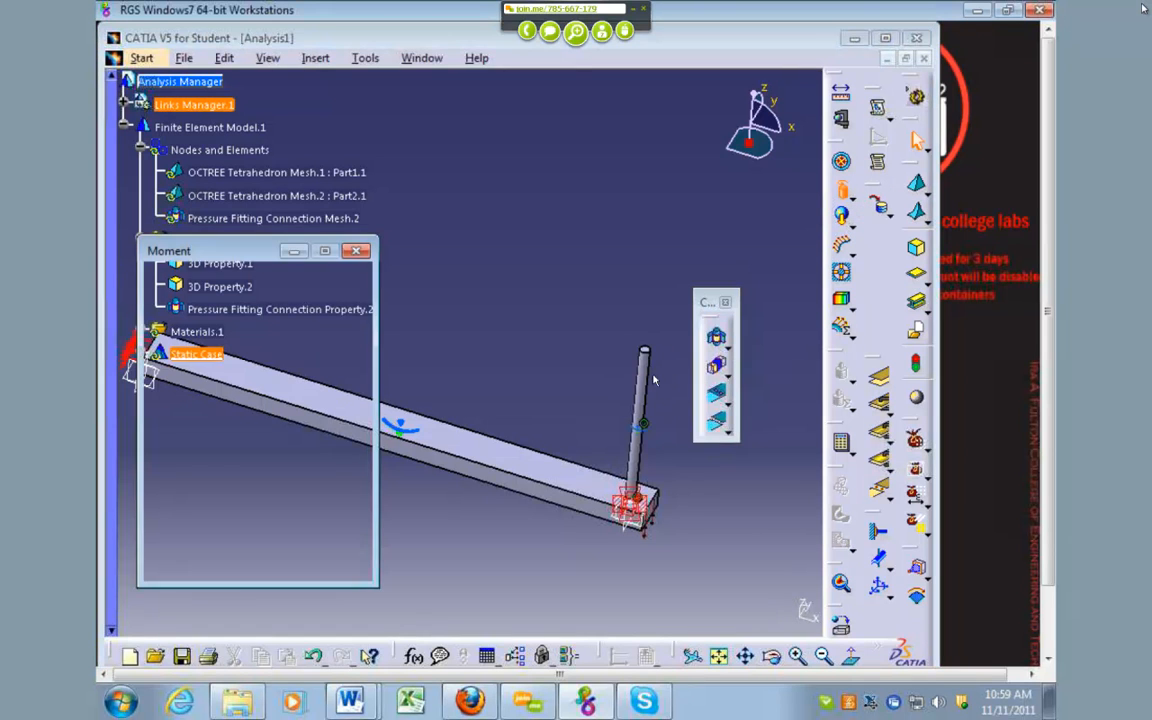
left_click(643, 362)
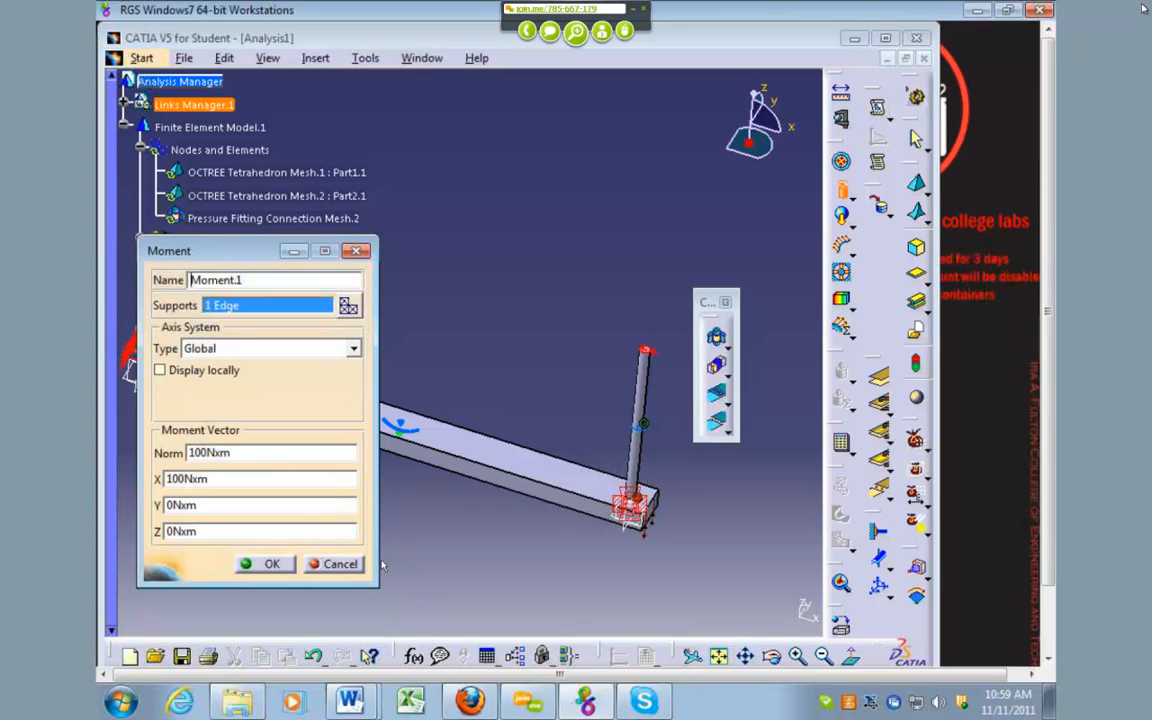
left_click(341, 563)
Step: Compute the static analysis, display the Von Mises stress and examine the mesh around the shaft-to-cantilever joint
middle_click_drag(552, 328, 584, 356)
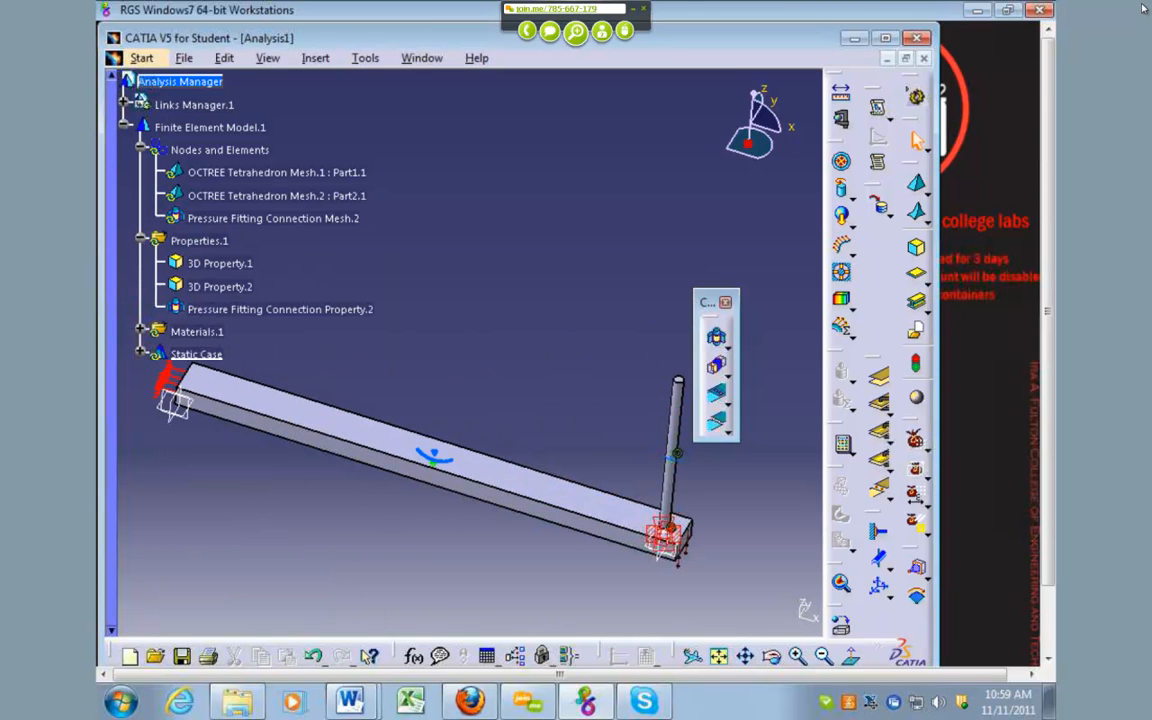
left_click(841, 443)
left_click(700, 604)
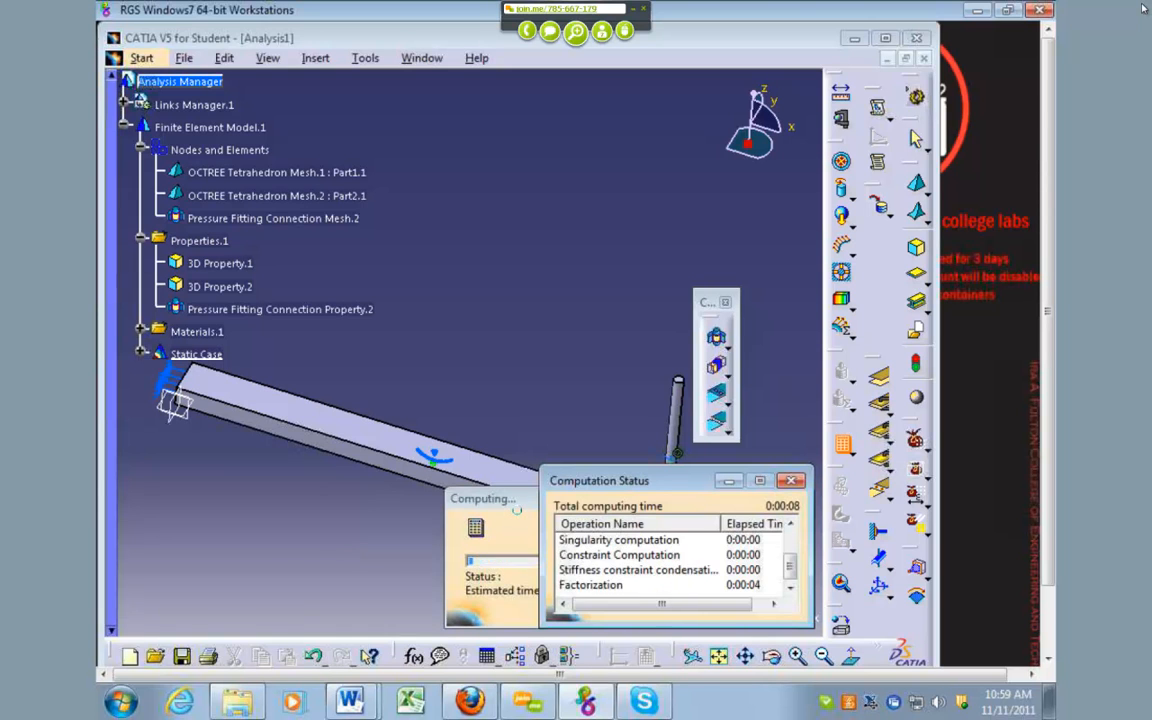
middle_click_drag(580, 438, 562, 372)
left_click(841, 514)
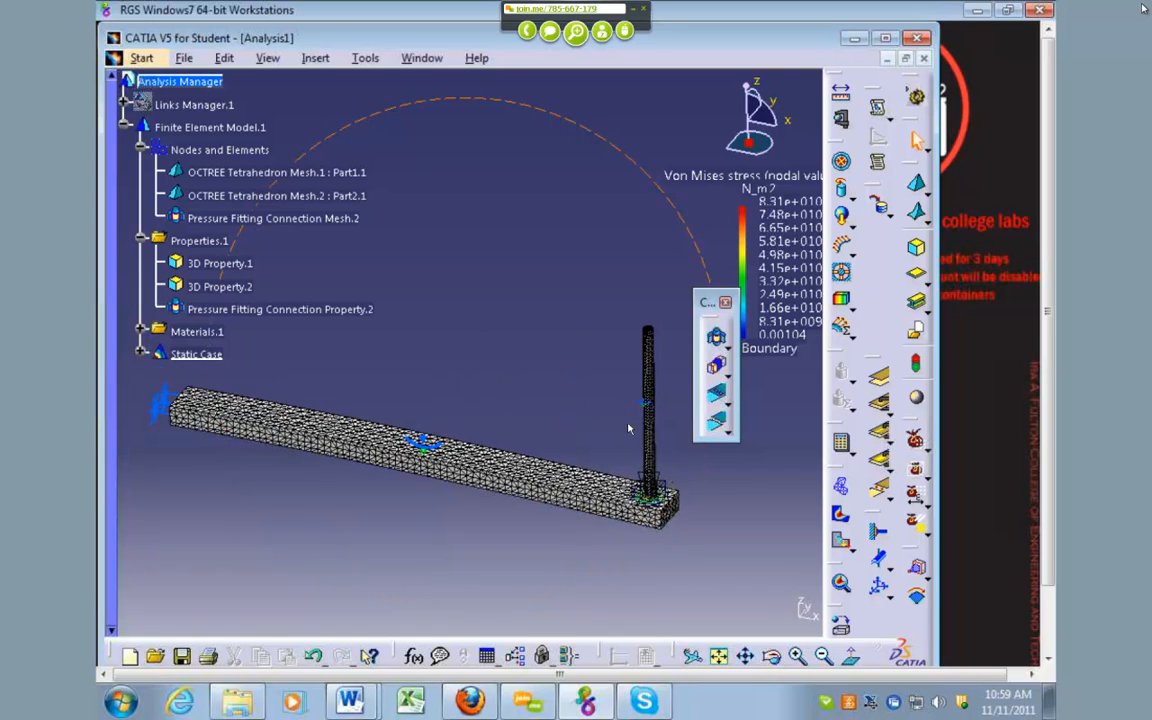
middle_click_drag(697, 514, 665, 335)
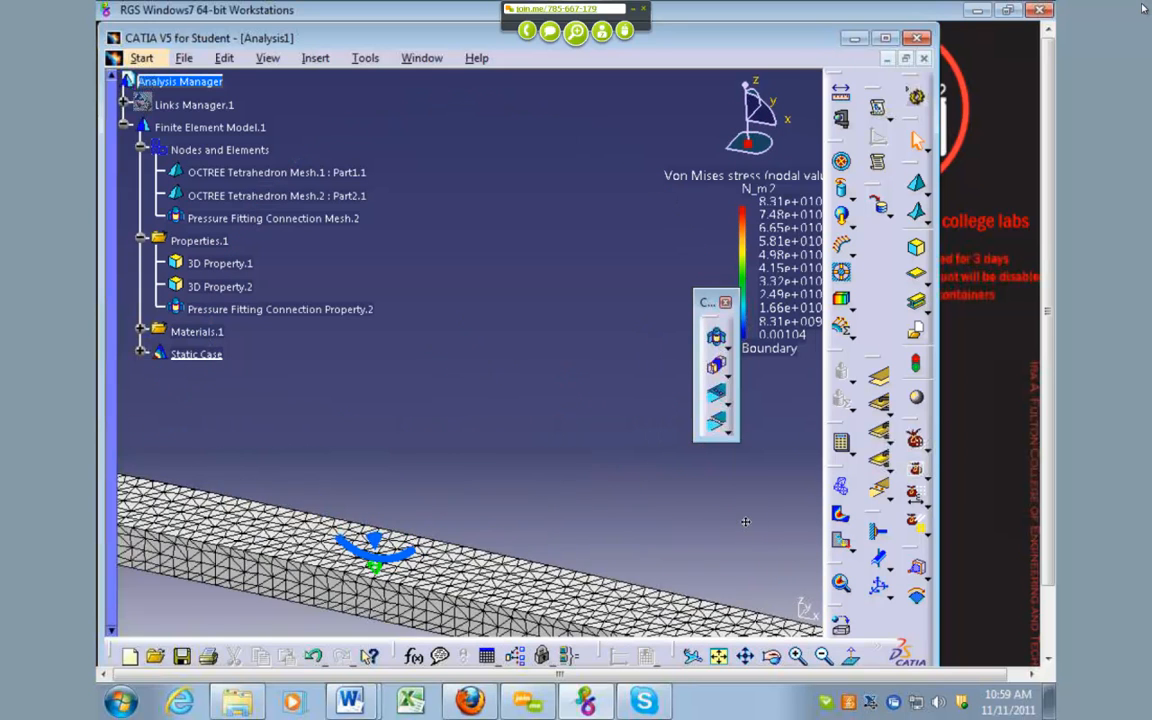
middle_click_drag(720, 540, 523, 417)
middle_click_drag(614, 520, 615, 401)
middle_click_drag(666, 566, 585, 399)
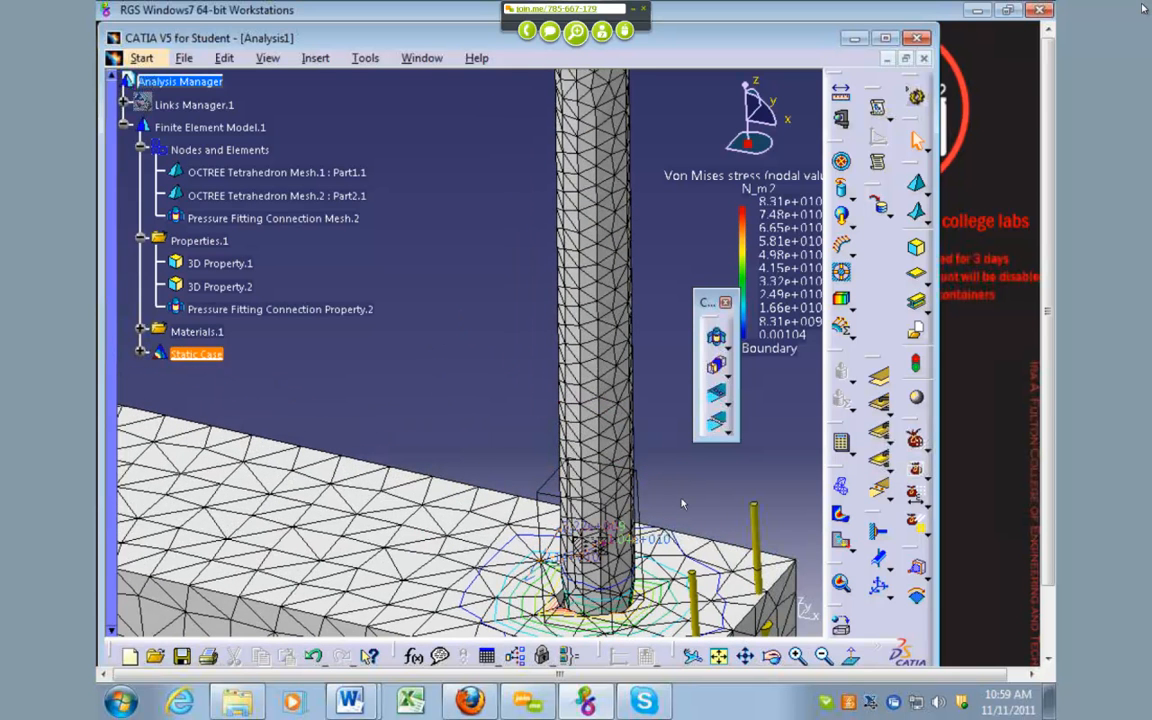
Step: Switch the render style to shading with material so the stress result is drawn in colour
left_click_drag(1049, 429, 1048, 476)
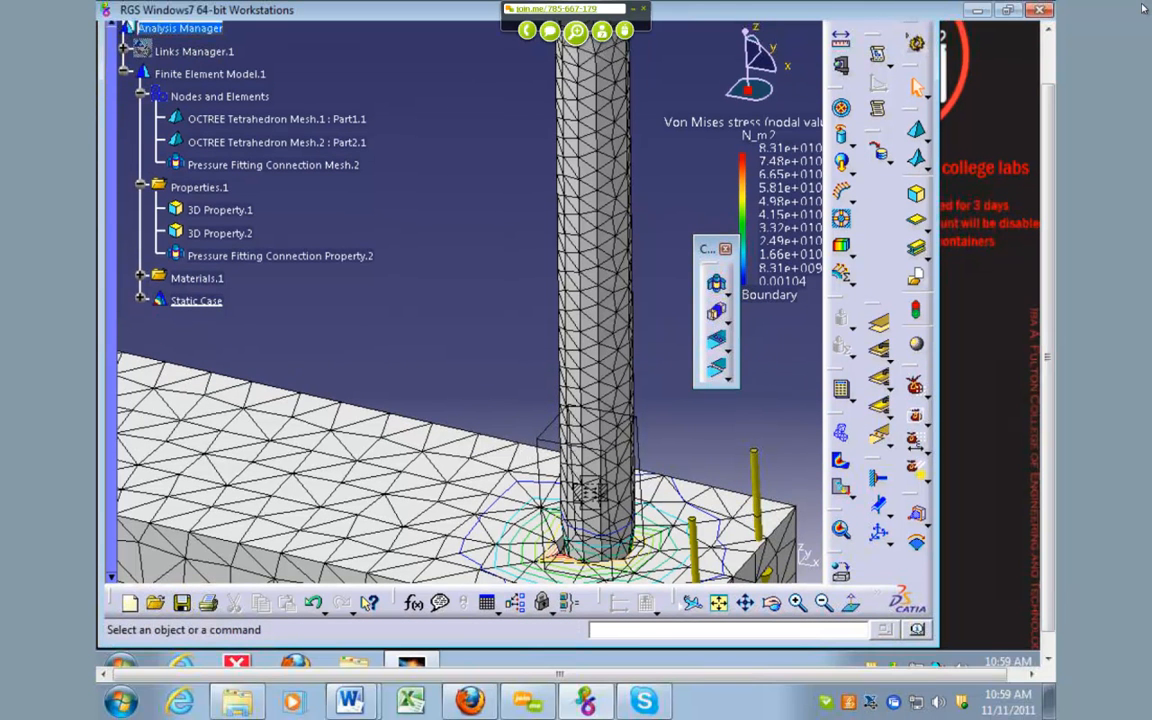
mouse_move(673, 603)
left_mouse_down()
mouse_move(522, 568)
mouse_move(127, 560)
left_mouse_up()
left_click(389, 564)
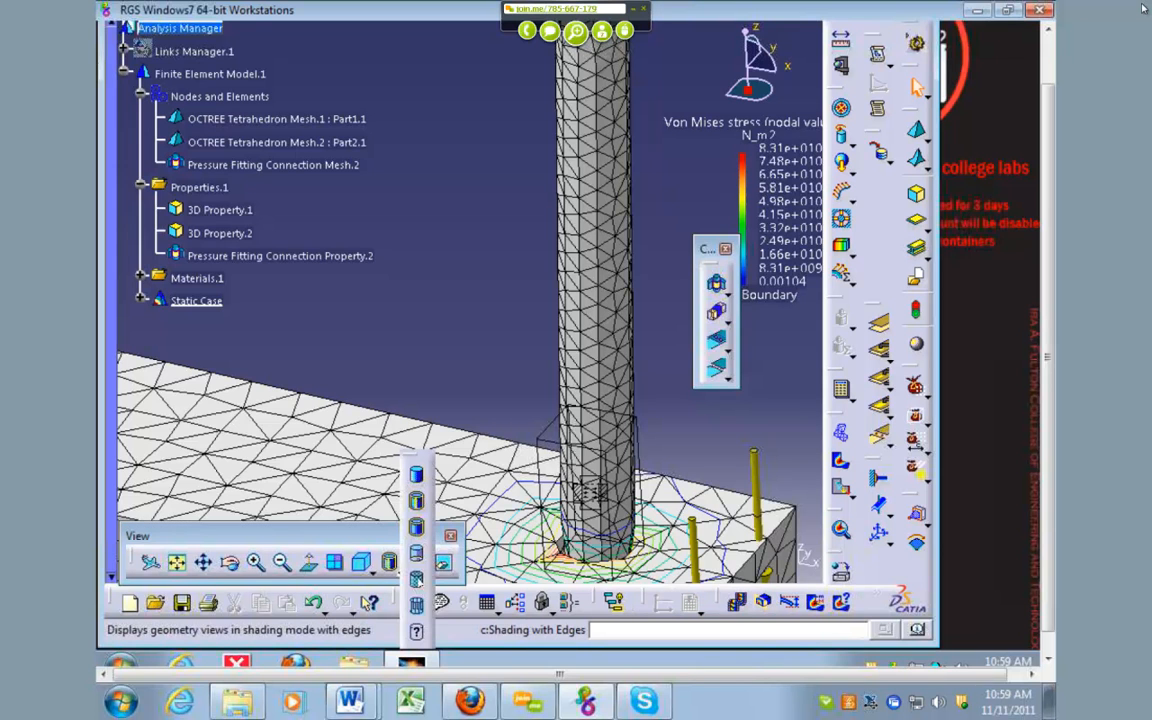
left_click(418, 581)
mouse_move(514, 62)
middle_mouse_down()
mouse_move(460, 262)
mouse_move(474, 298)
mouse_move(542, 352)
mouse_move(609, 370)
mouse_move(598, 436)
middle_mouse_up()
Step: Animate the stress result with 50 steps at a reduced speed, and close the animation
left_click(738, 601)
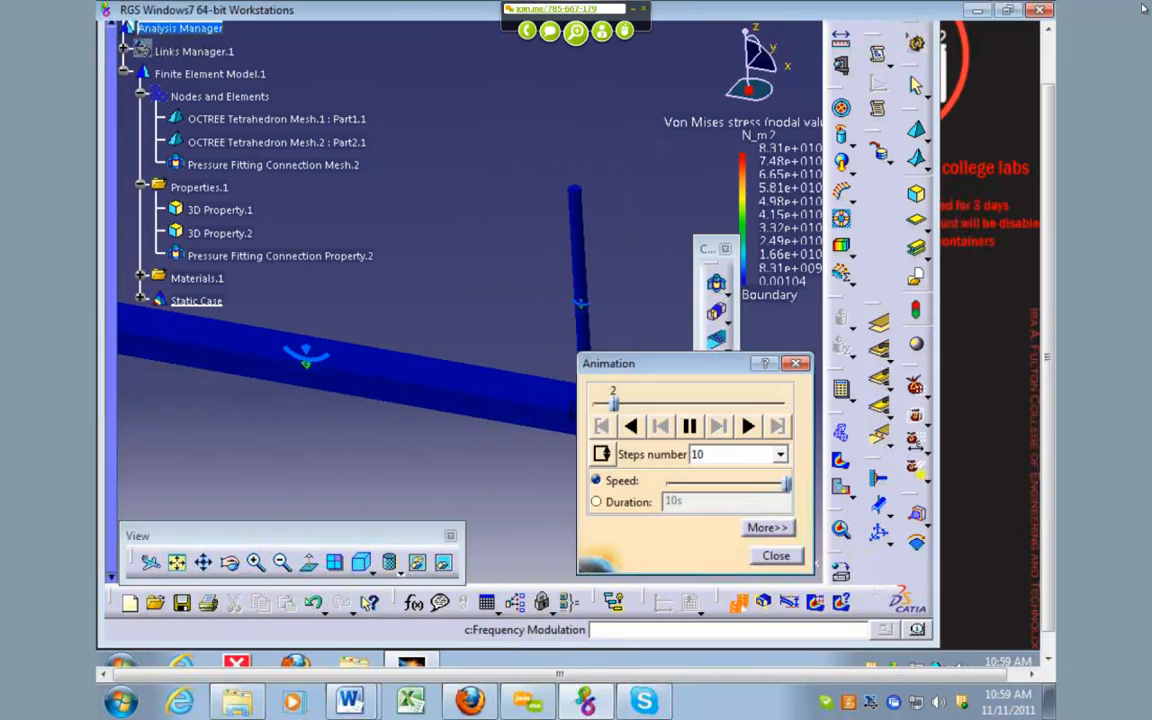
left_click(713, 456)
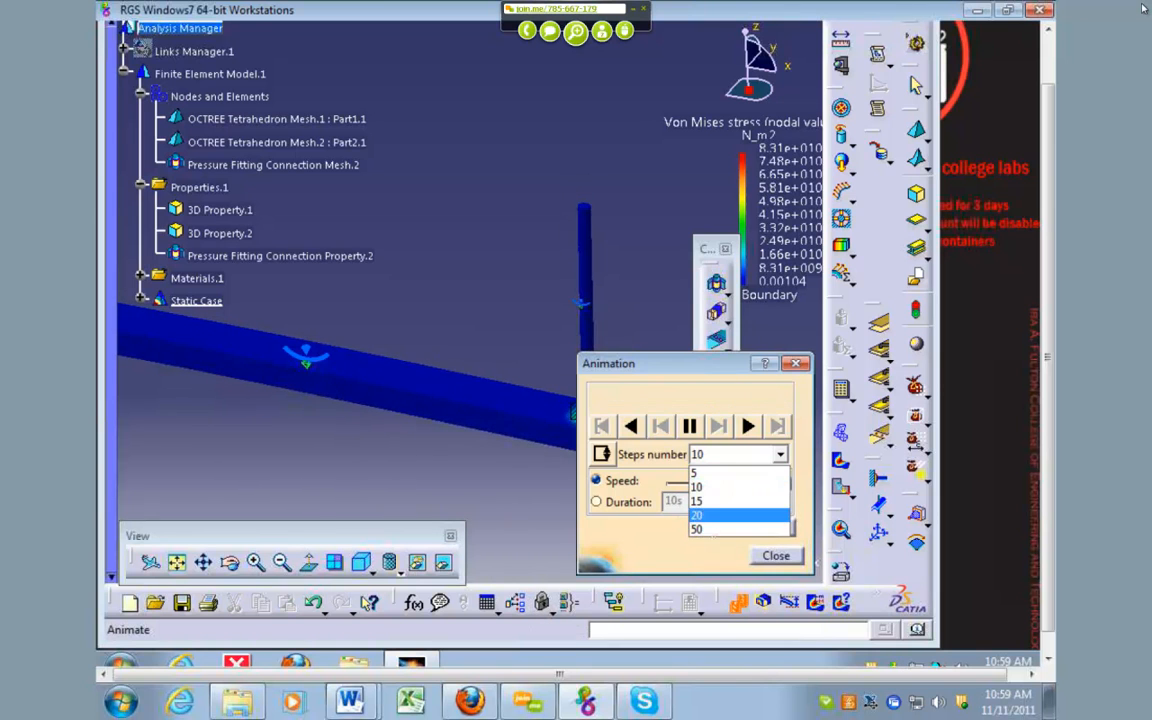
left_click(740, 514)
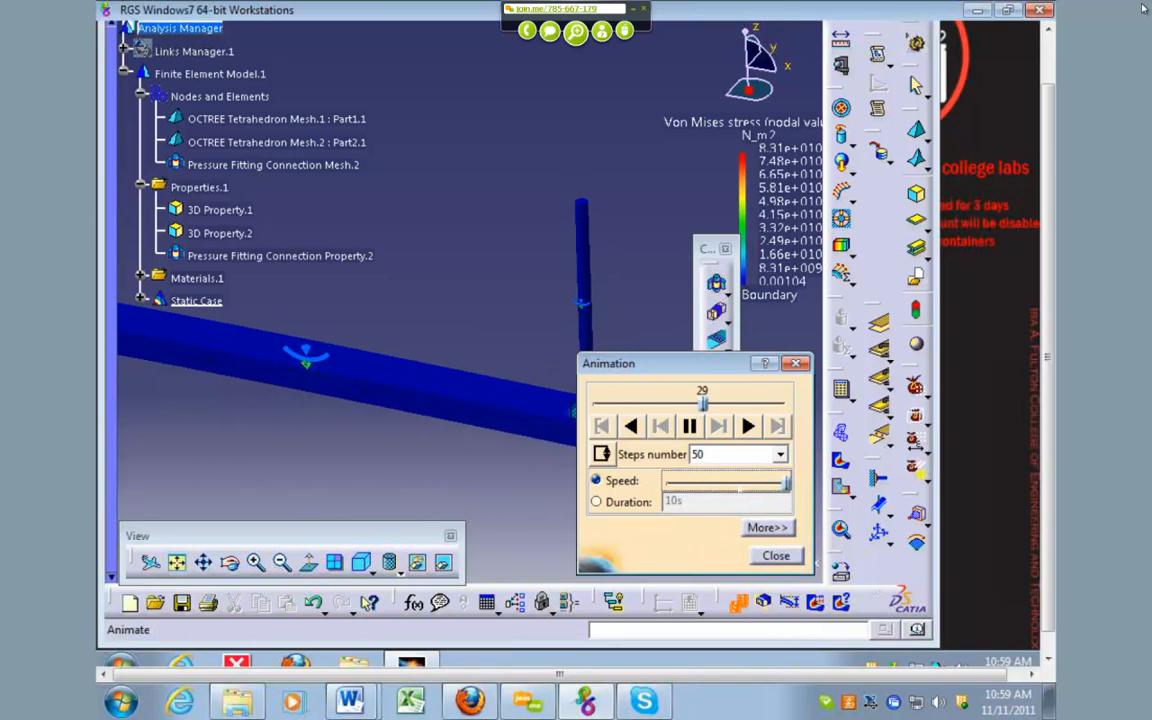
left_click_drag(785, 483, 708, 483)
left_click_drag(697, 364, 628, 456)
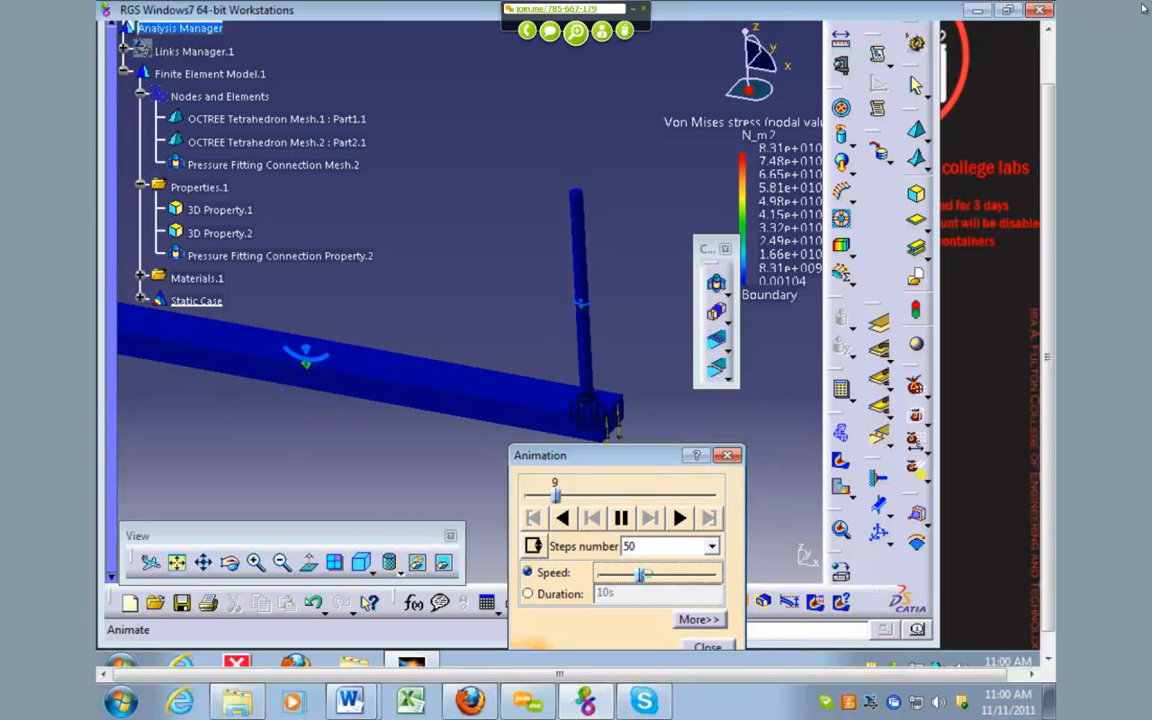
left_click(707, 646)
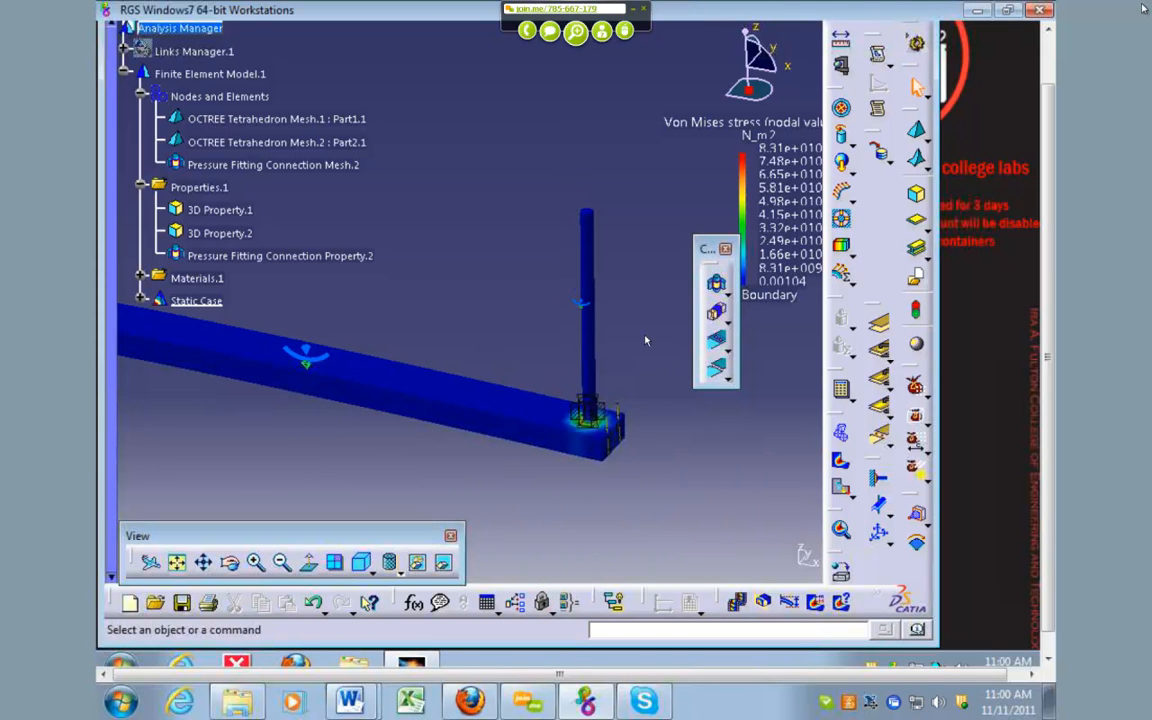
left_click(842, 191)
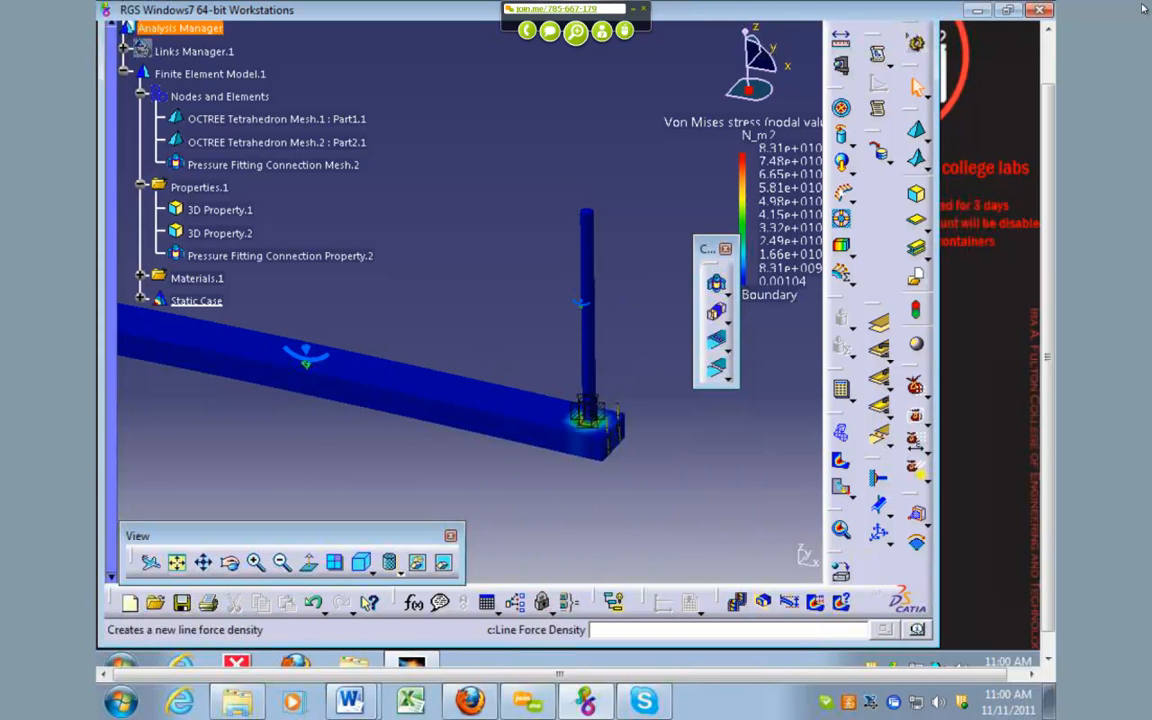
left_click(574, 187)
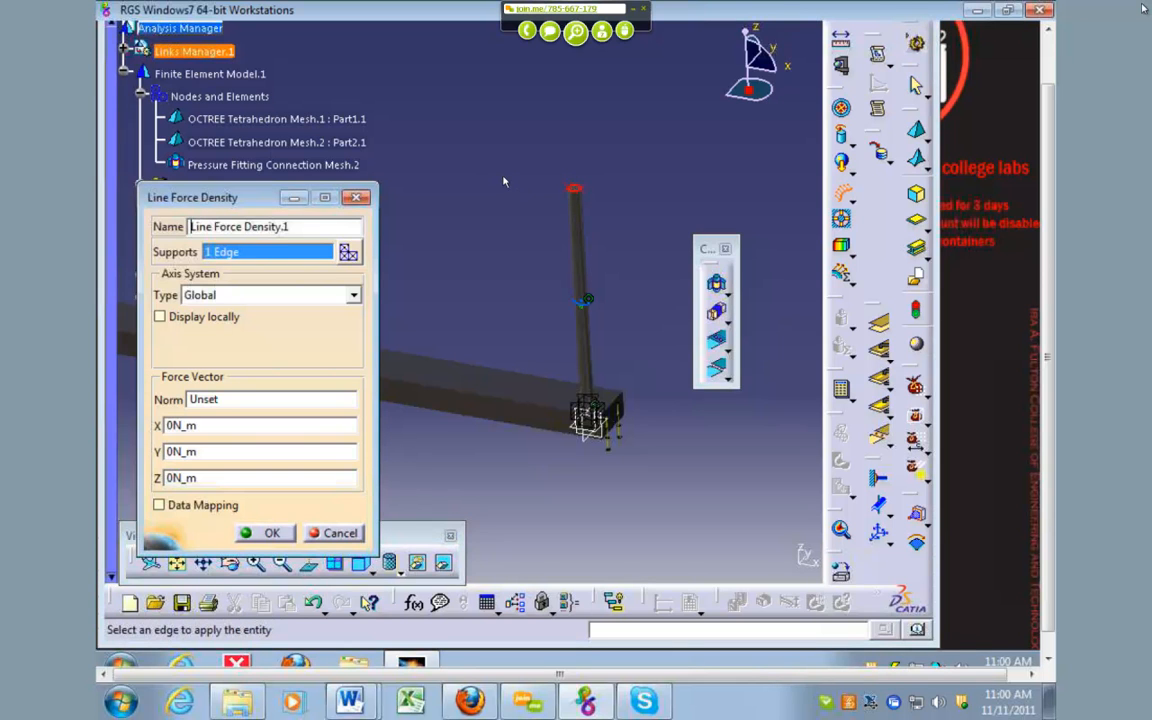
left_click(722, 318)
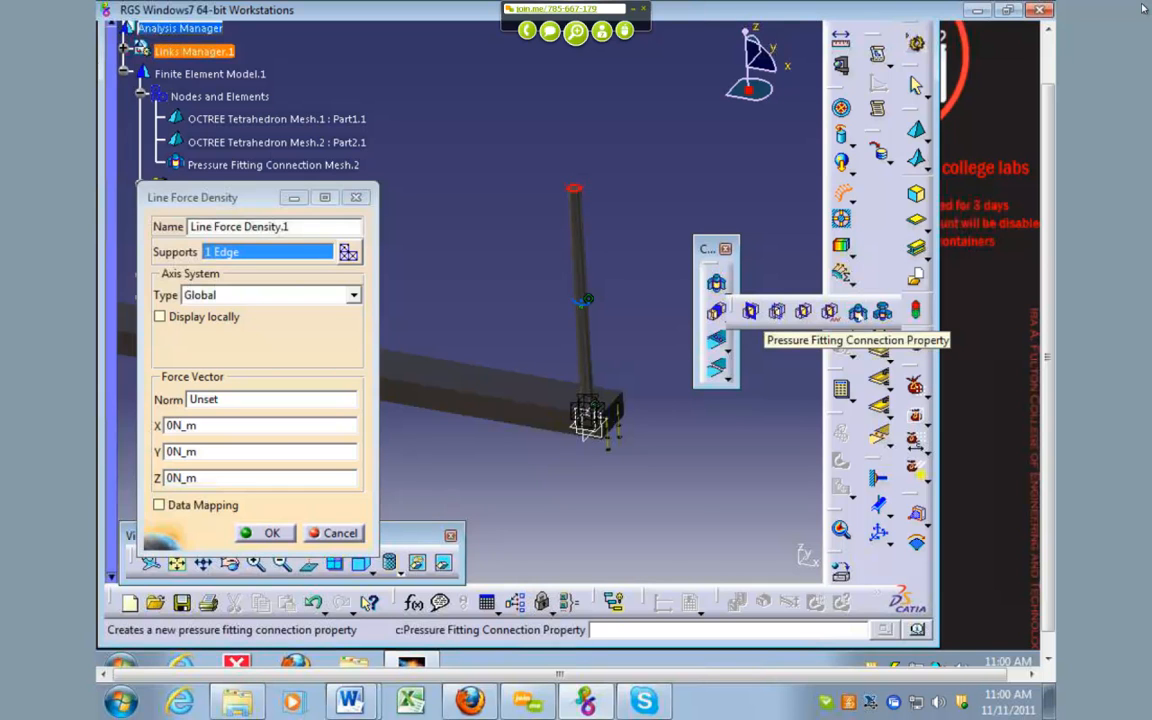
left_click(857, 311)
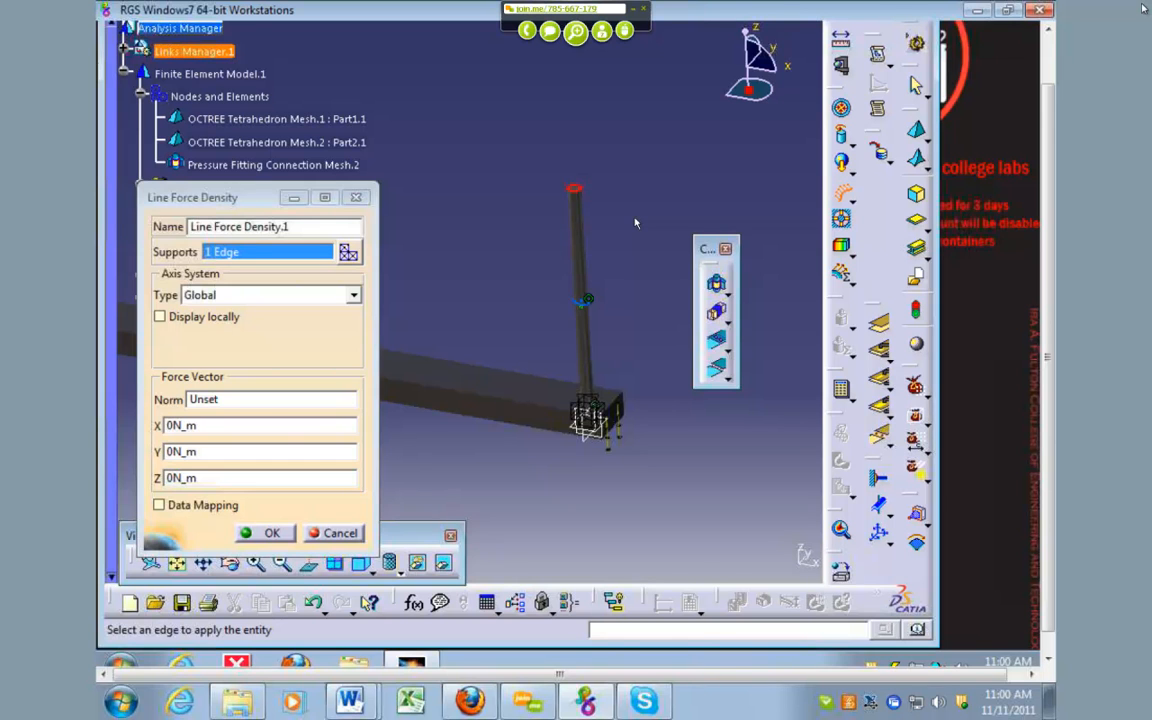
mouse_move(575, 331)
middle_mouse_down()
mouse_move(611, 331)
mouse_move(789, 398)
mouse_move(867, 400)
middle_mouse_up()
left_click(335, 533)
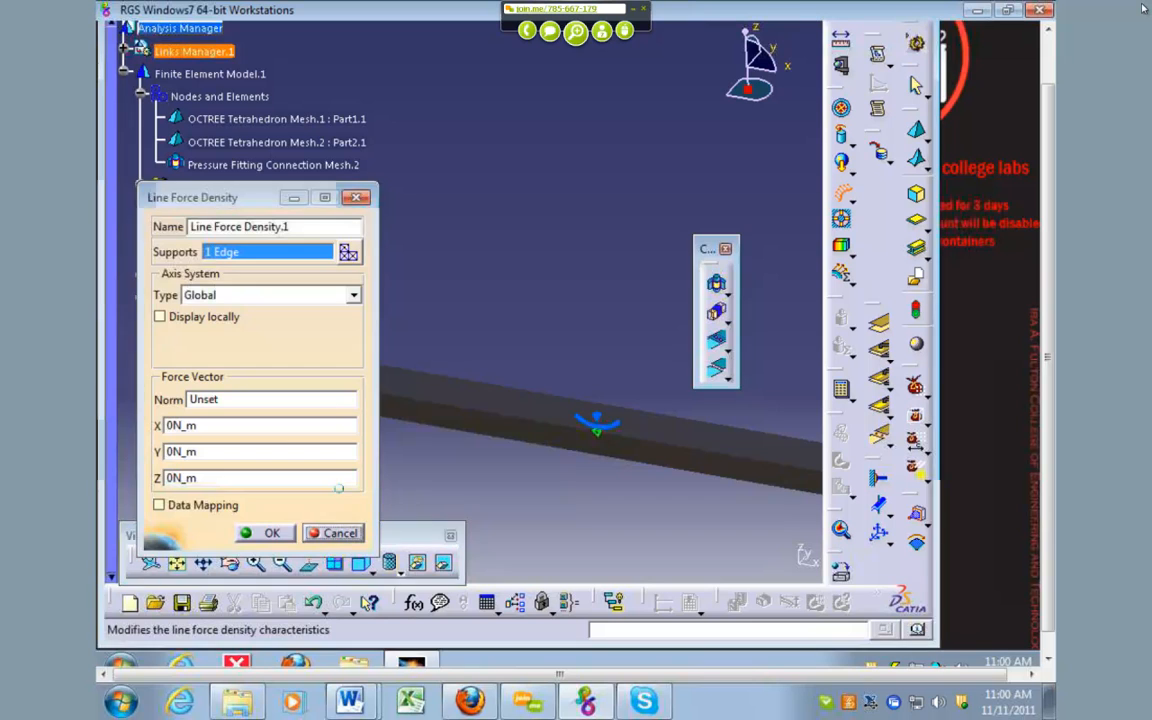
left_click(612, 477)
middle_click_drag(612, 477, 275, 443)
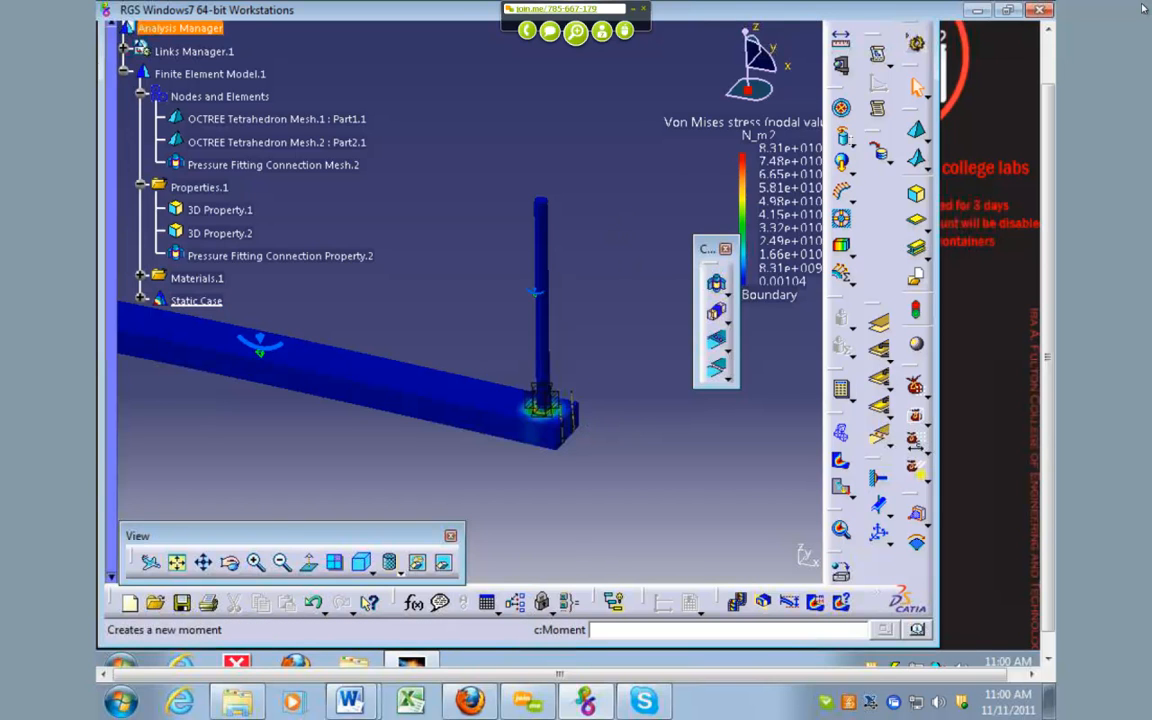
Step: Apply a distributed force to the circular edge at the shaft's free end, with Y at 10000 N and Z at 0 N
left_click(841, 160)
left_click(527, 177)
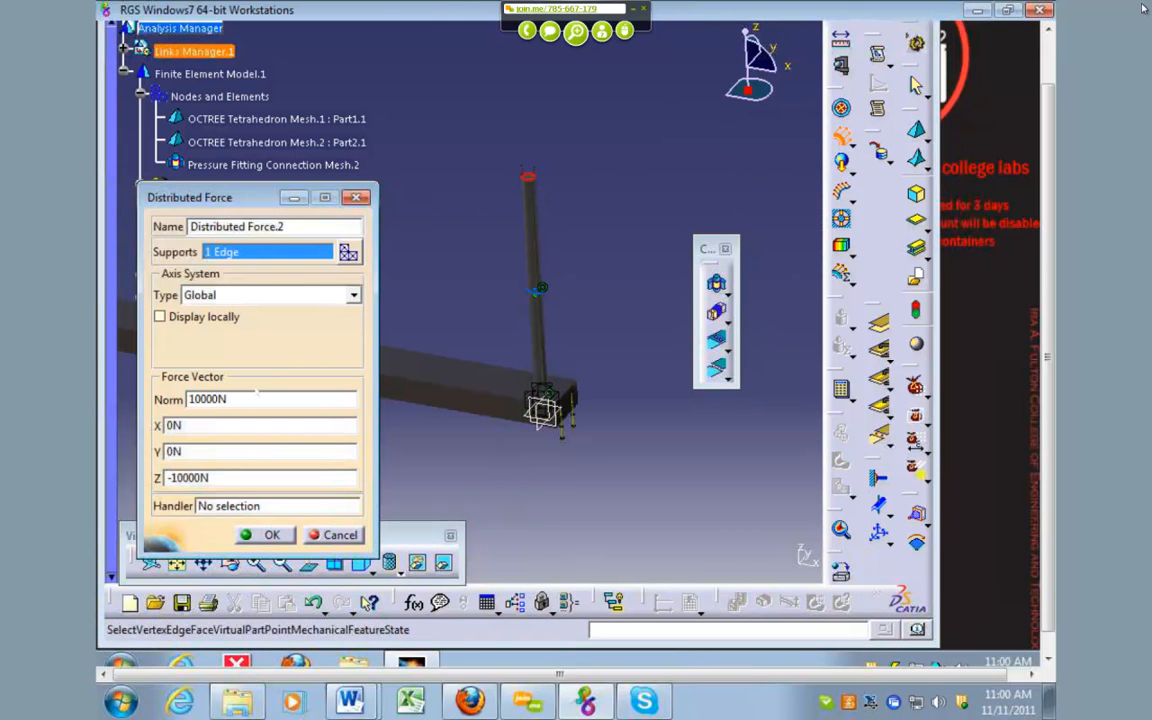
left_click_drag(174, 453, 125, 447)
type("10000")
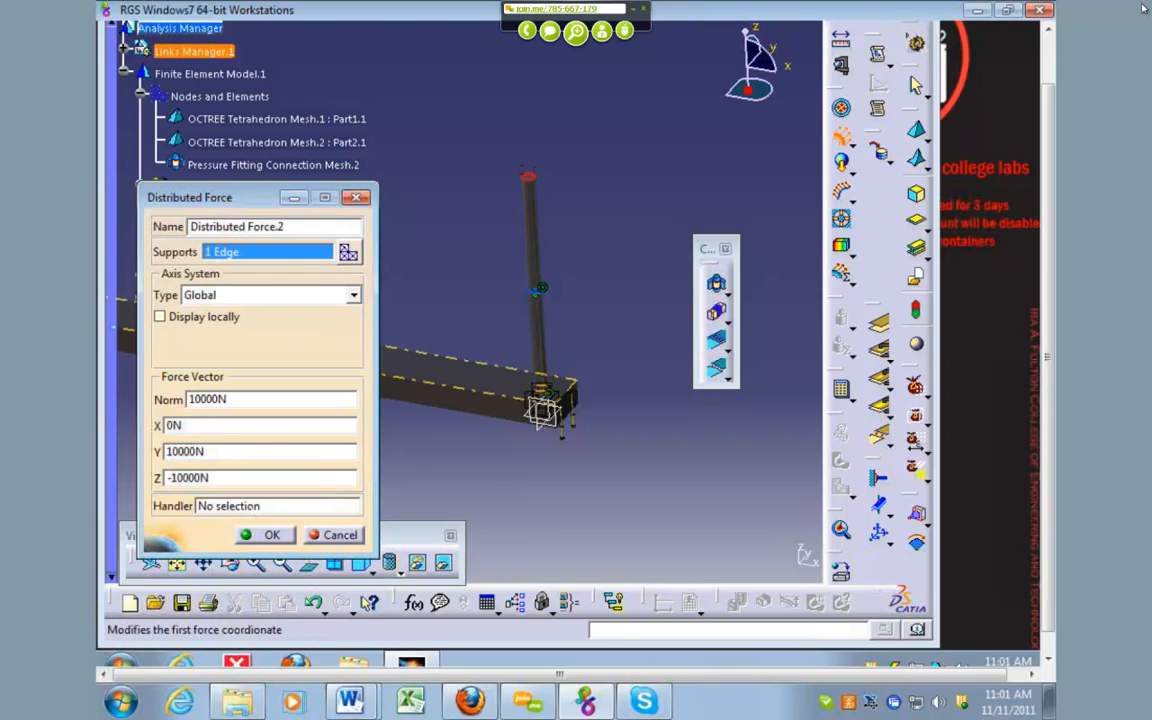
key("Tab")
type("0")
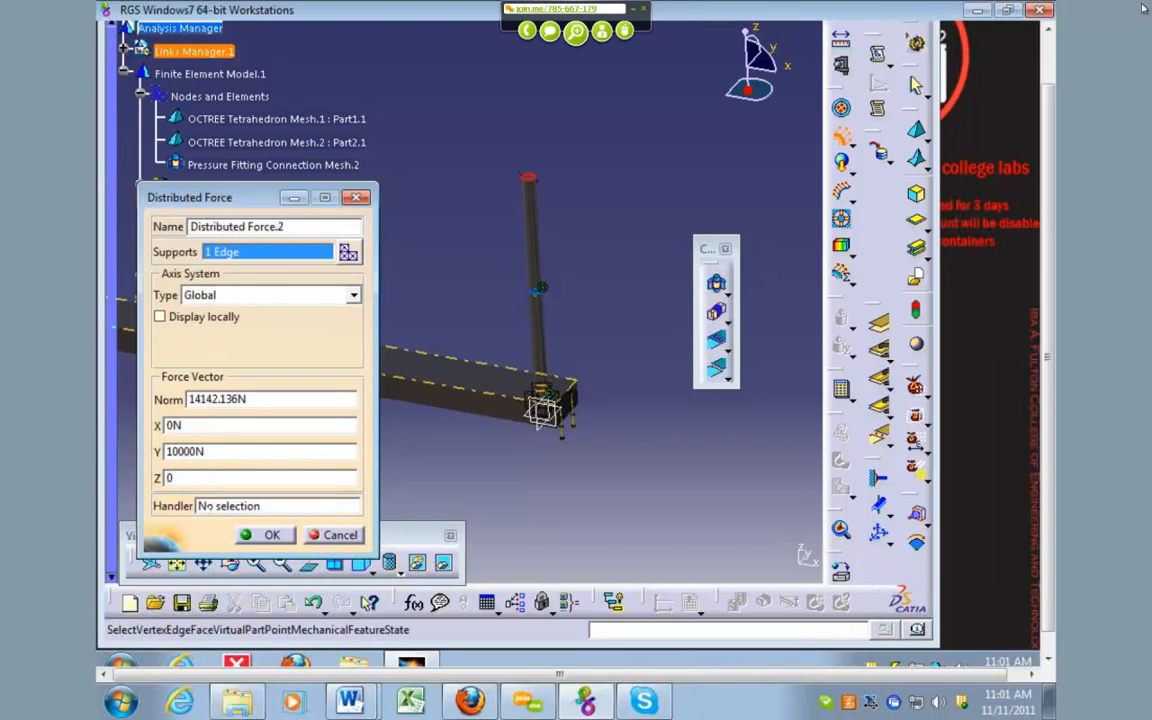
key("Tab")
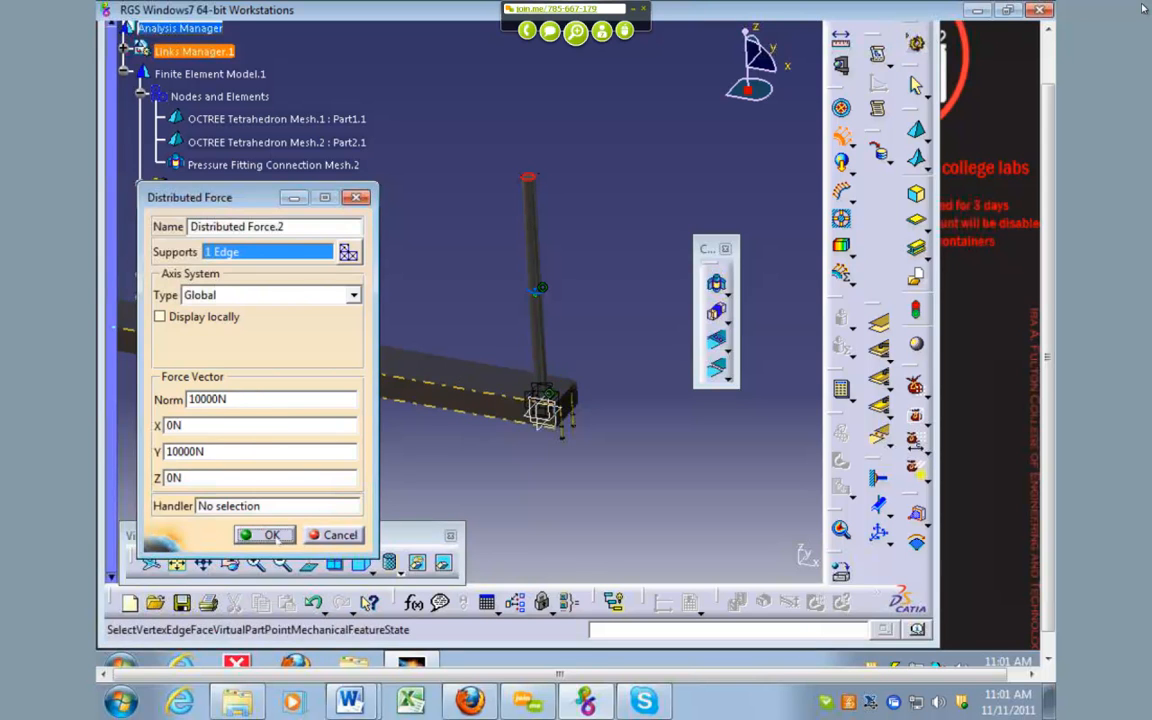
left_click(264, 534)
Step: Recompute the whole static analysis and animate the Von Mises stress with 50 steps at maximum speed
left_click(841, 390)
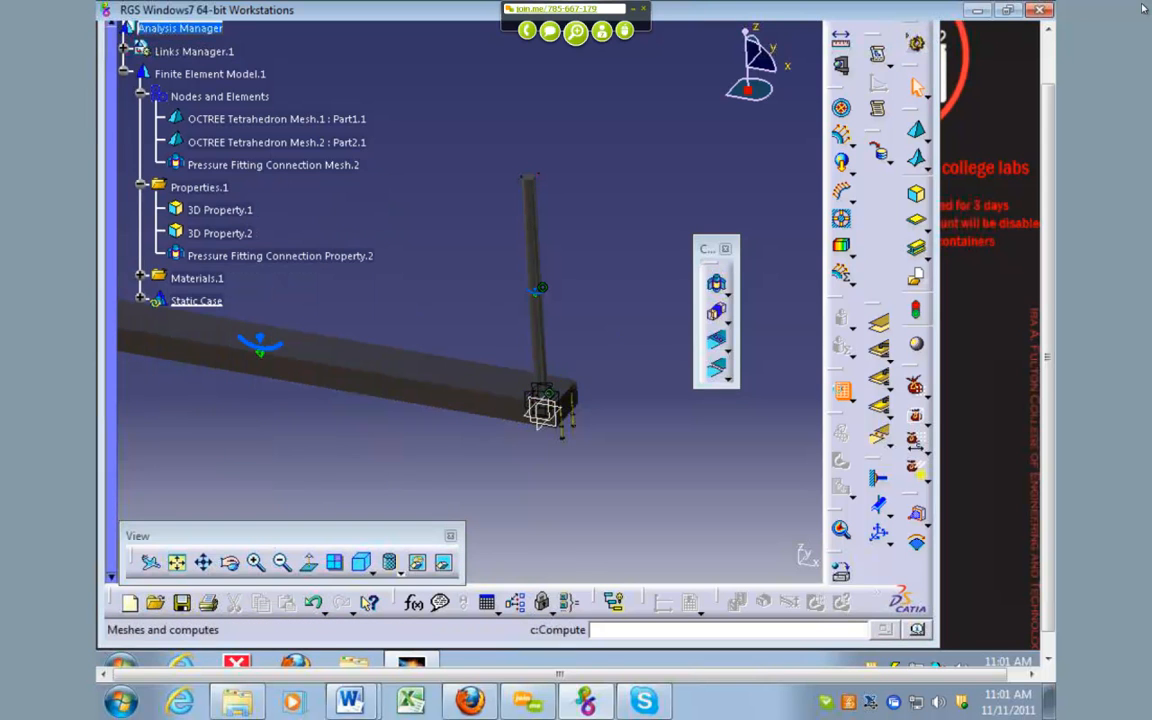
left_click(708, 549)
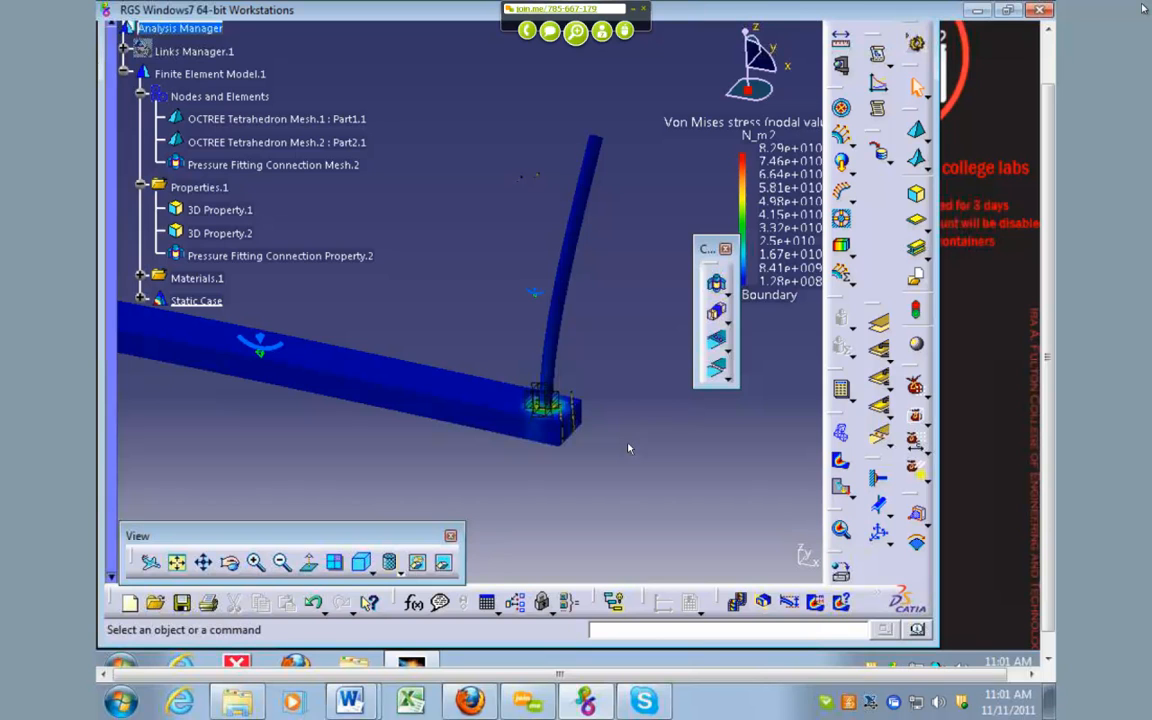
left_click(737, 602)
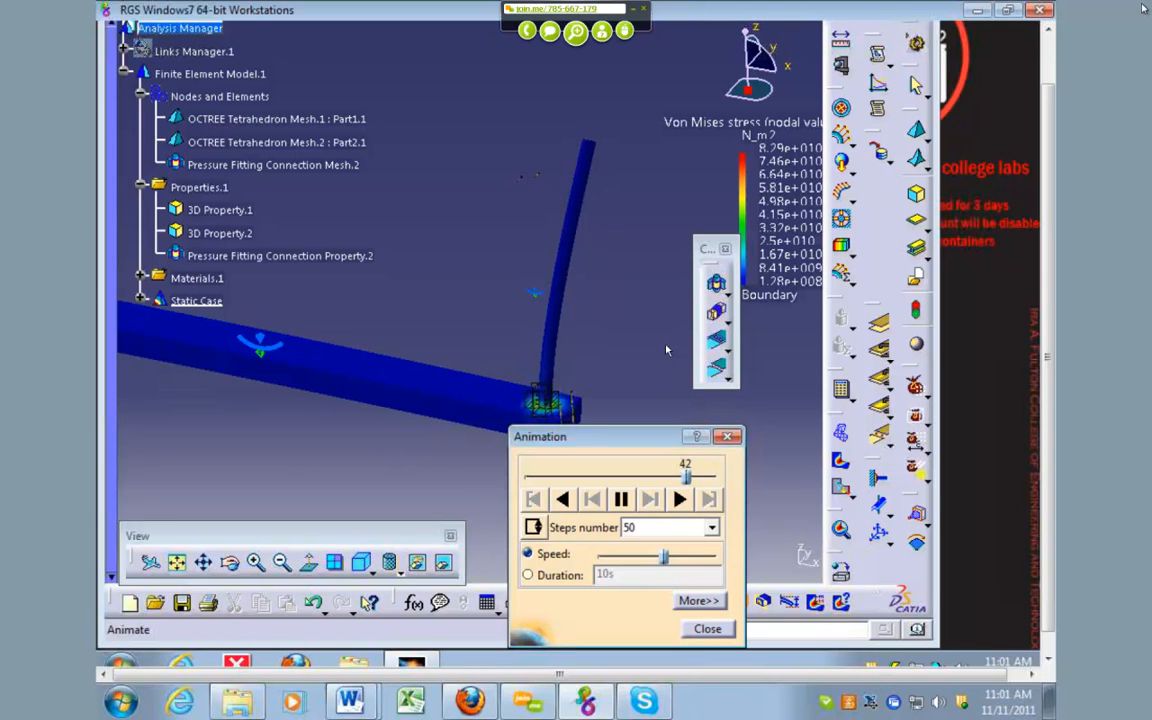
left_click_drag(663, 556, 718, 556)
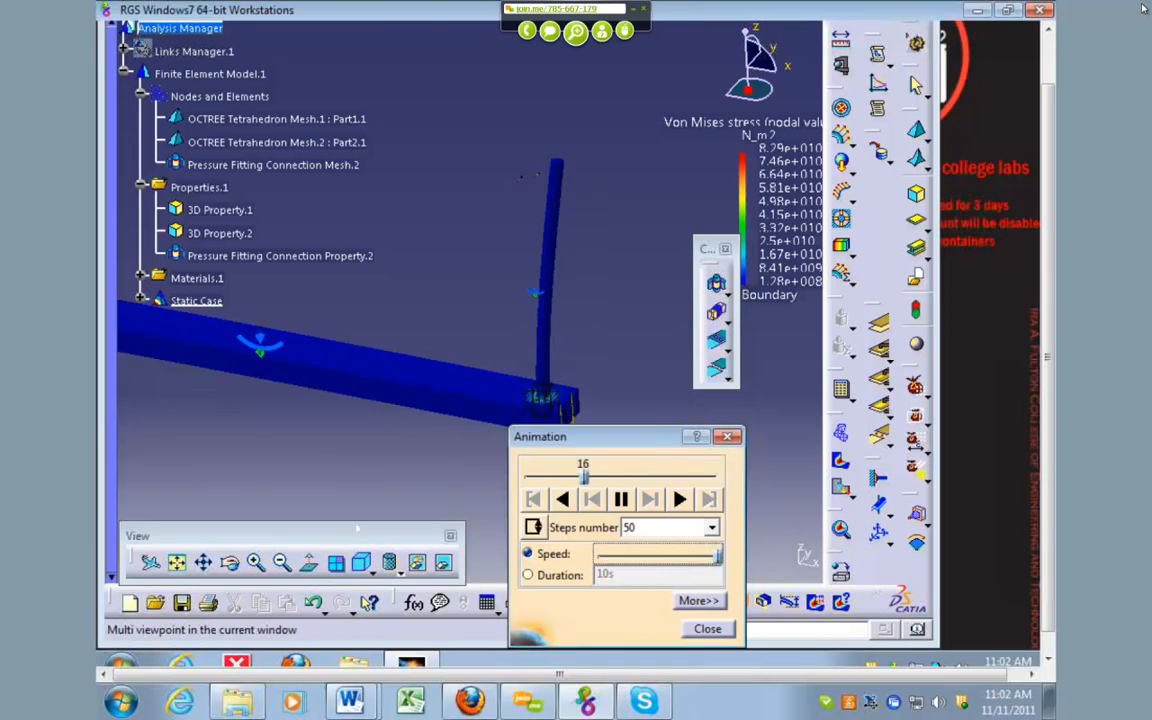
middle_click_drag(451, 471, 248, 371)
middle_click_drag(468, 386, 494, 208)
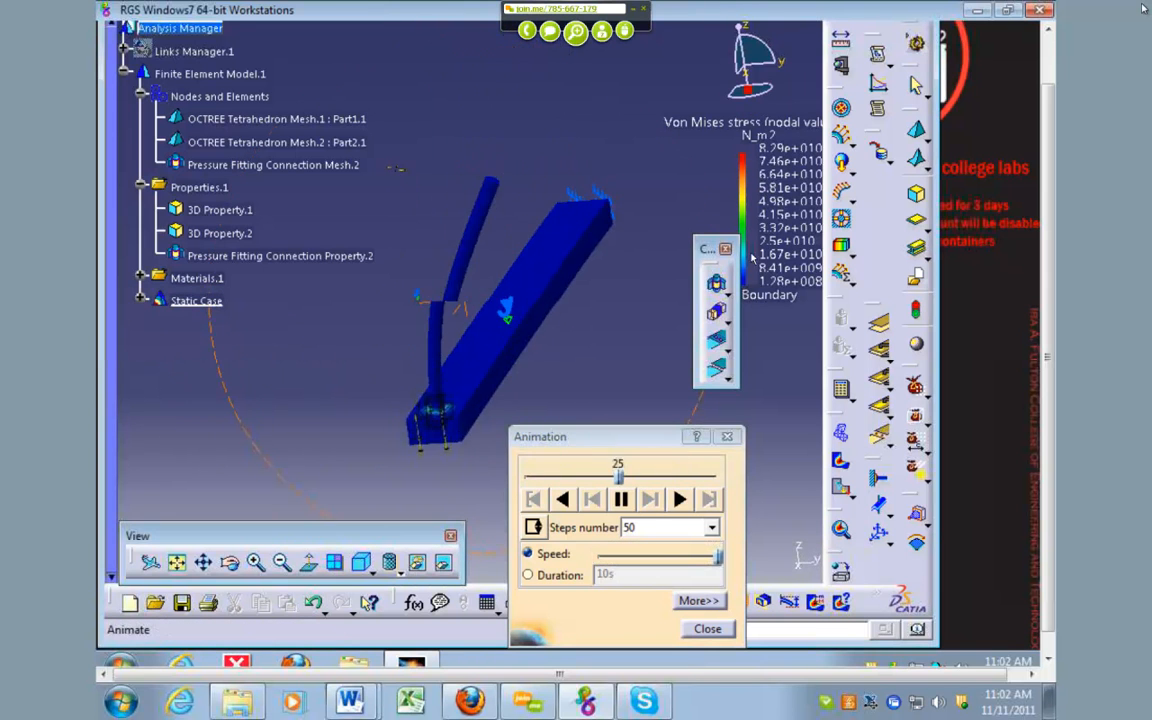
Step: Display the translational displacement vectors and inspect the displacement values at the shaft's free end
left_click(841, 488)
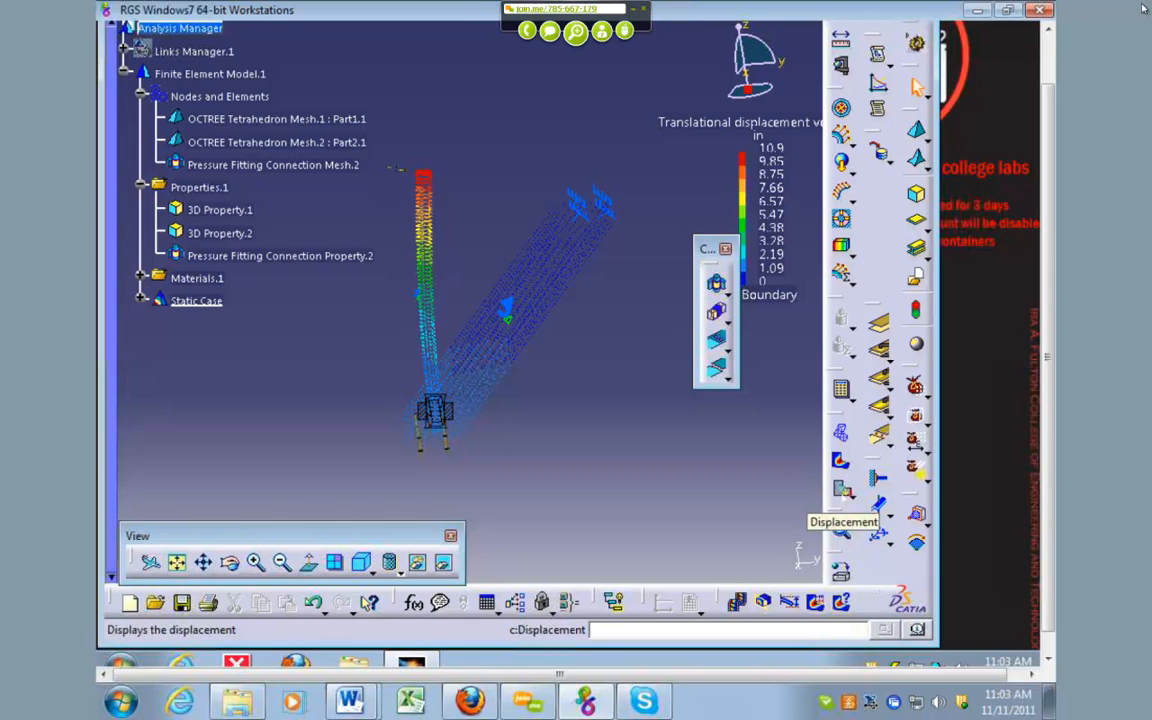
mouse_move(434, 175)
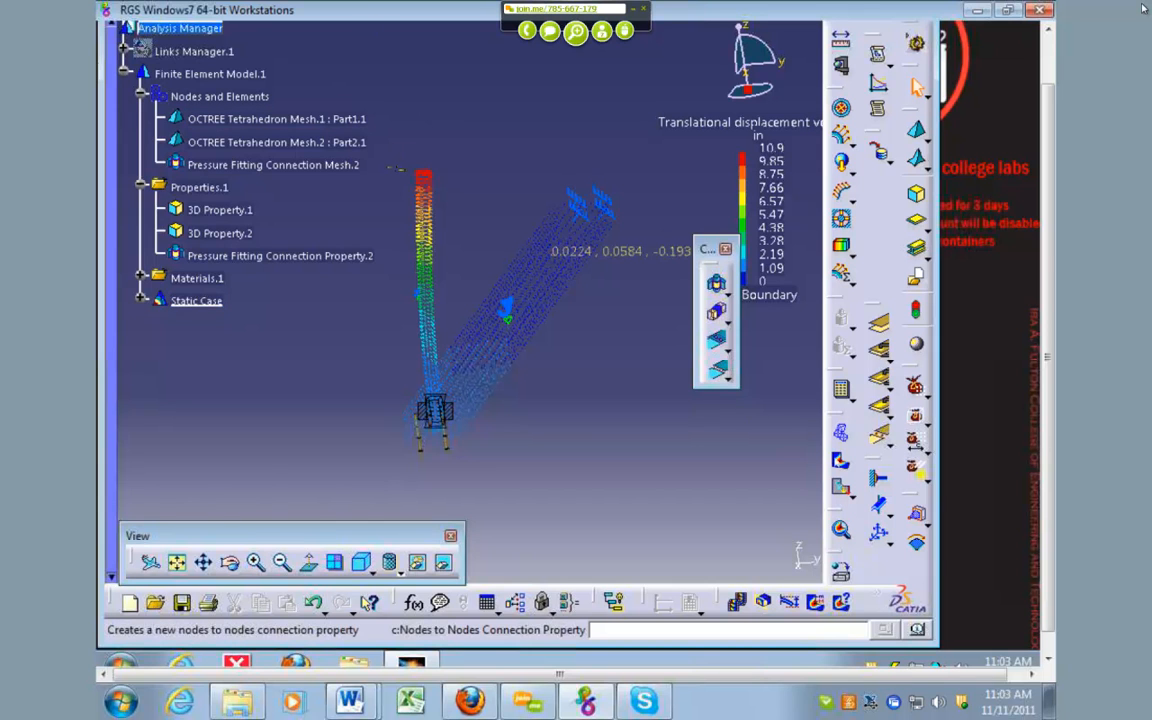
left_click(425, 185)
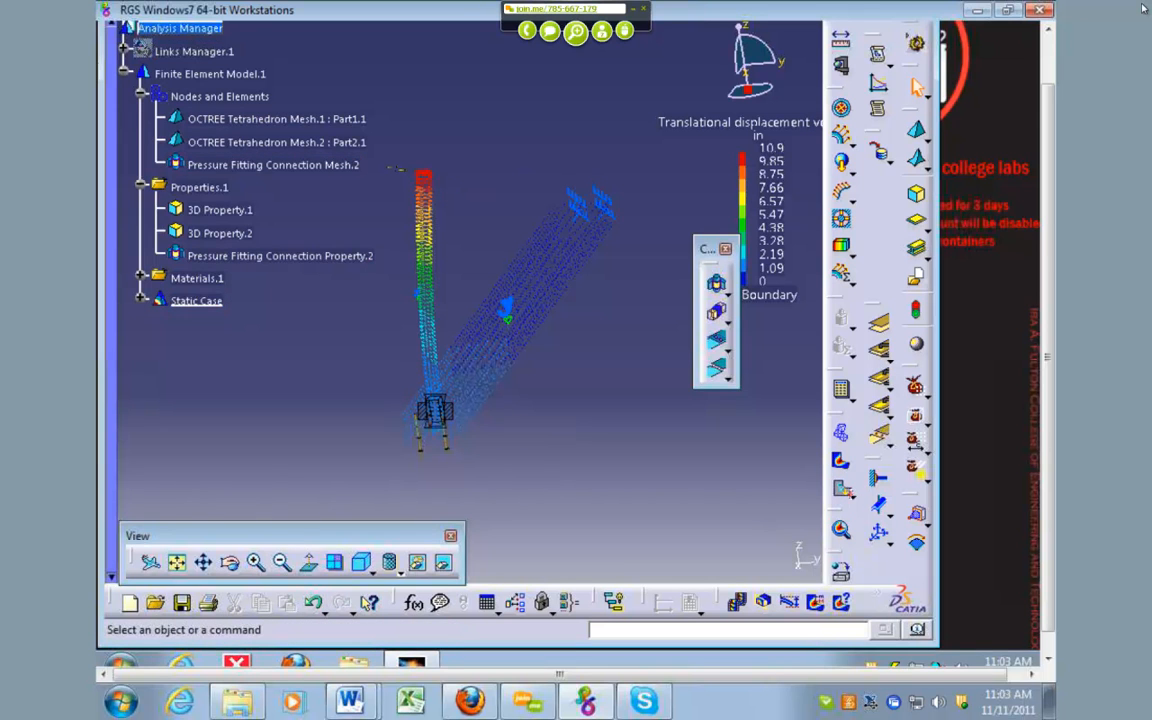
Step: Display the Von Mises stress again and examine the nodal values around the shaft-to-cantilever joint and along the shaft
left_click(841, 461)
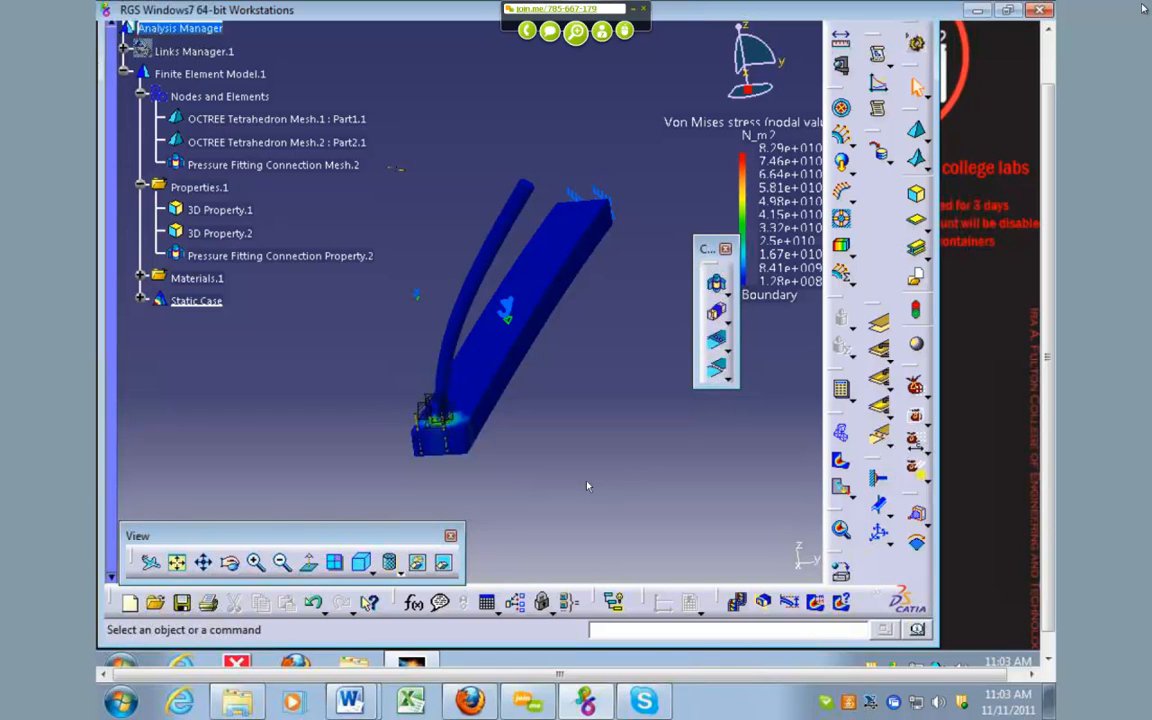
middle_click_drag(467, 471, 530, 175)
middle_click_drag(519, 427, 517, 391)
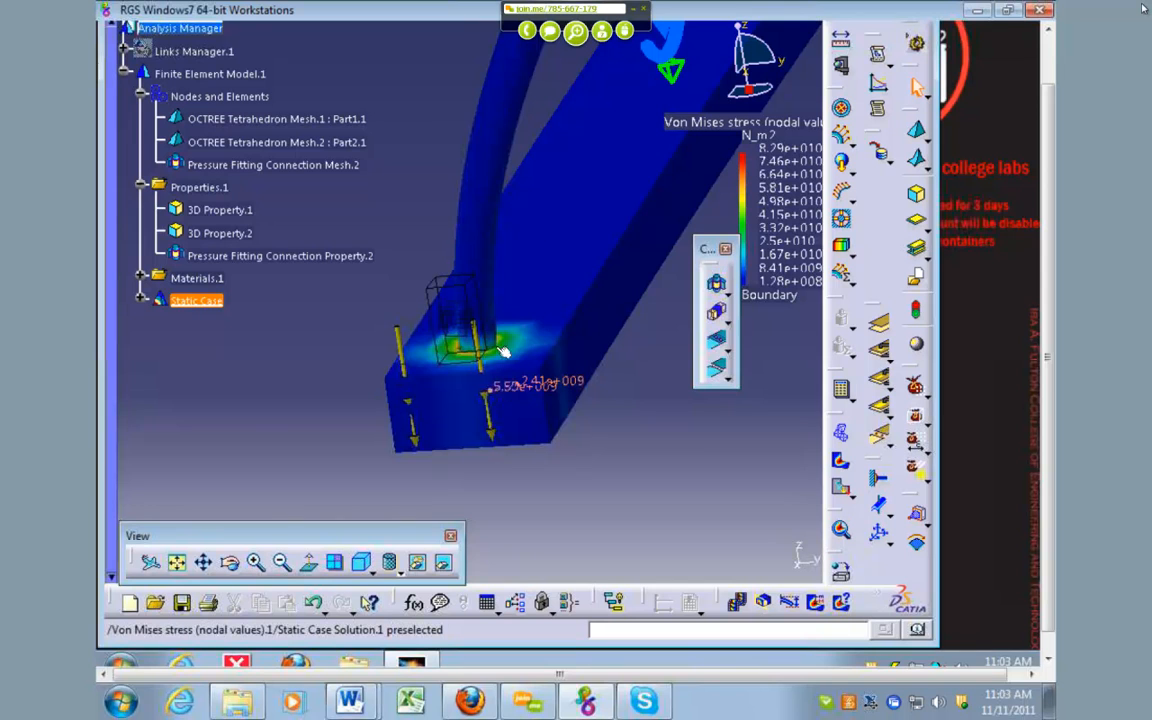
middle_click_drag(676, 465, 612, 480)
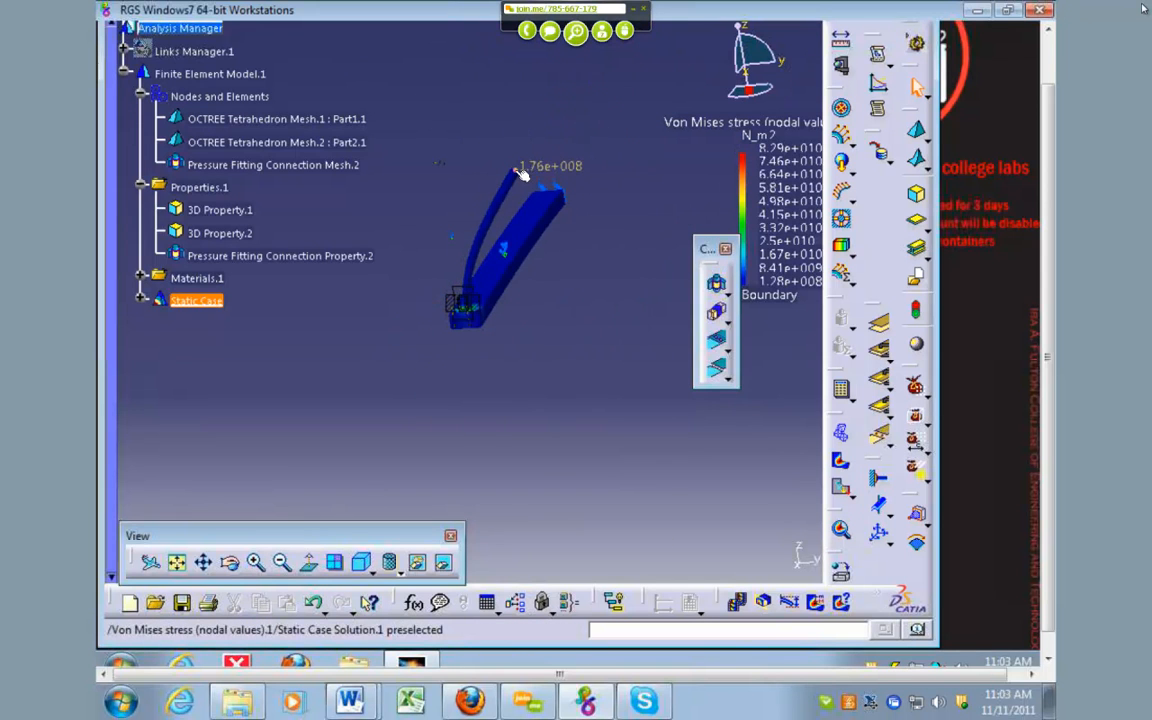
middle_click_drag(601, 240, 532, 200)
middle_click_drag(404, 215, 380, 334)
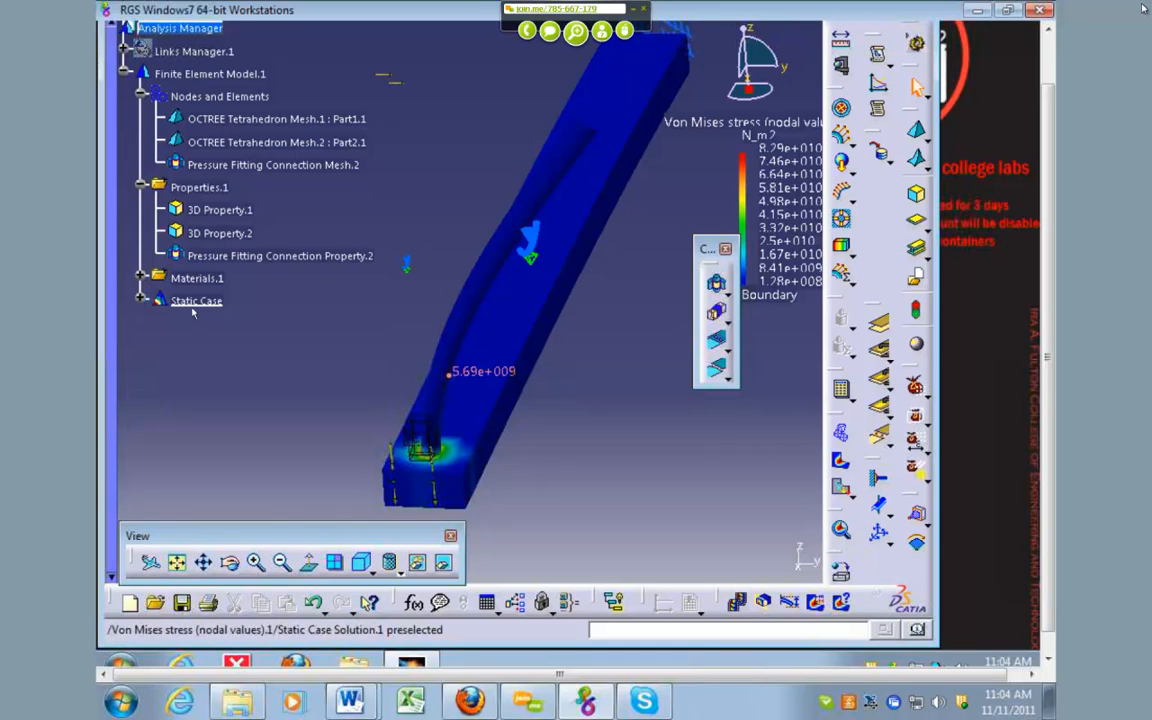
Step: Delete Distributed Force.2 from the static case's loads
left_click(141, 301)
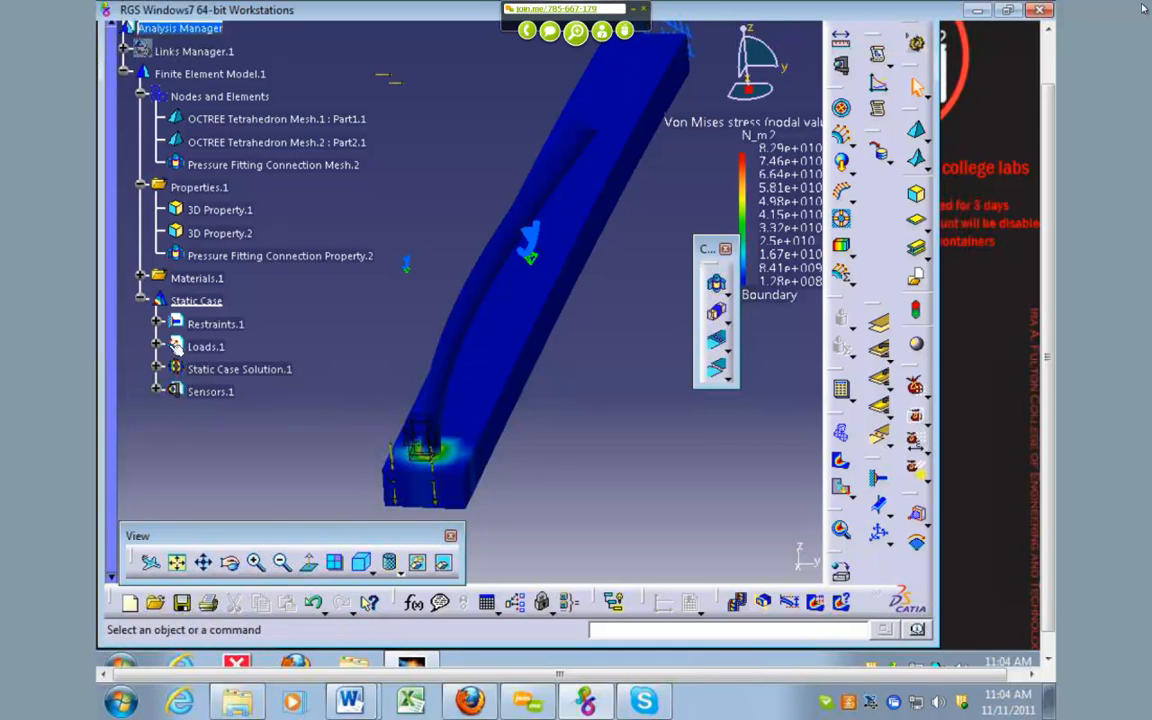
left_click(157, 346)
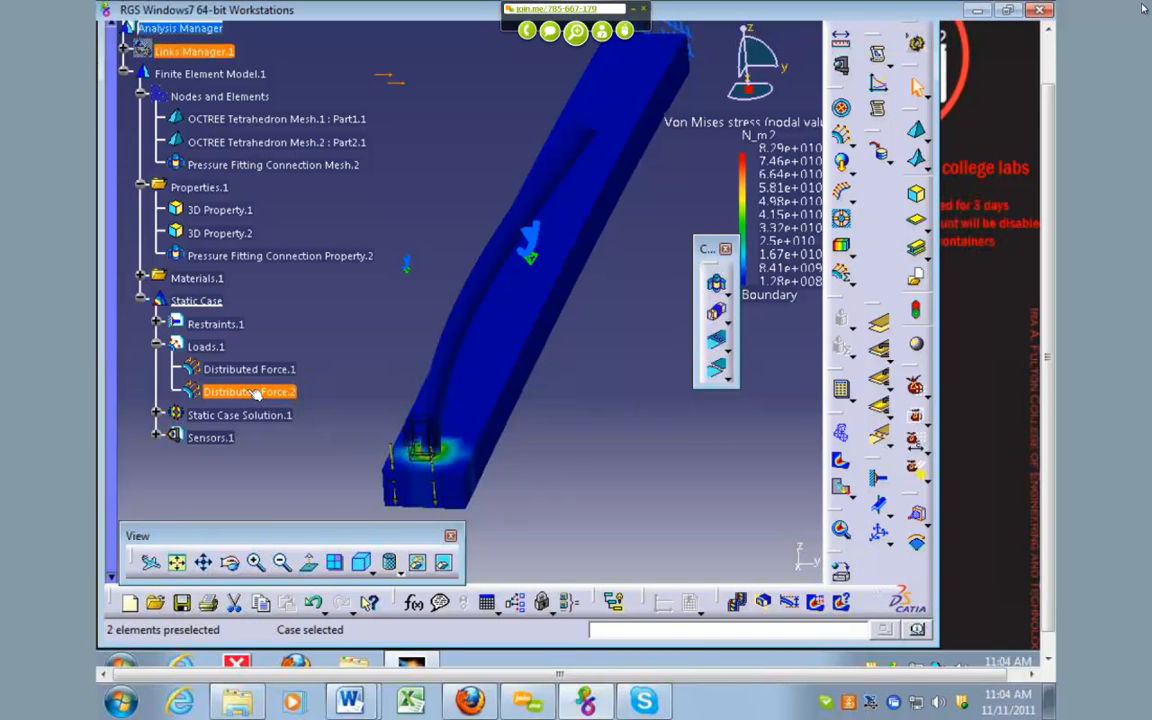
left_click(250, 392)
key("Delete")
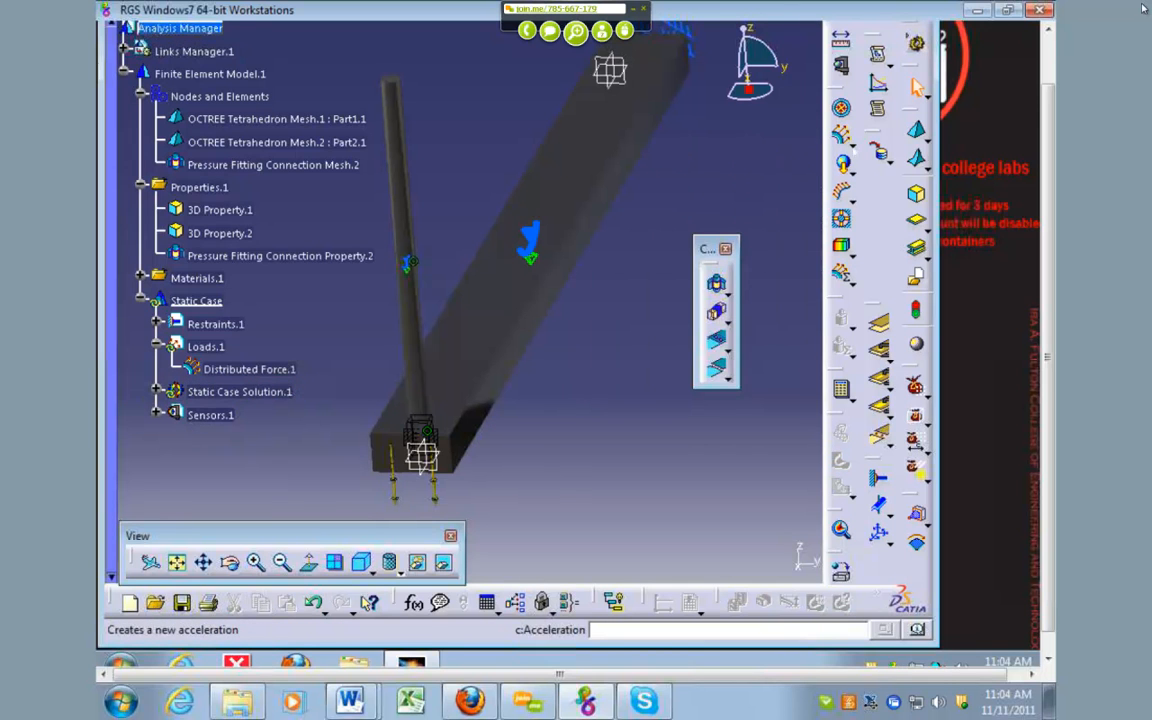
Step: Apply a moment of 100 Nxm about X to the shaft's cylindrical face
left_click(853, 146)
left_click(899, 163)
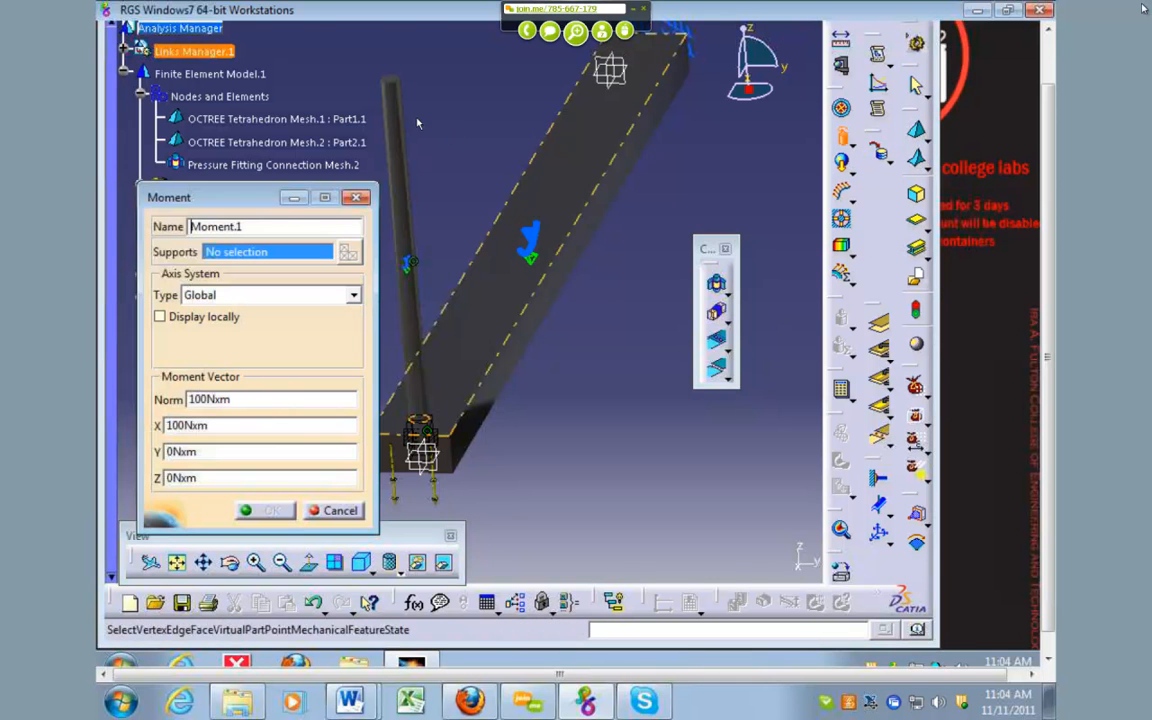
left_click(396, 140)
middle_click_drag(508, 151, 607, 168)
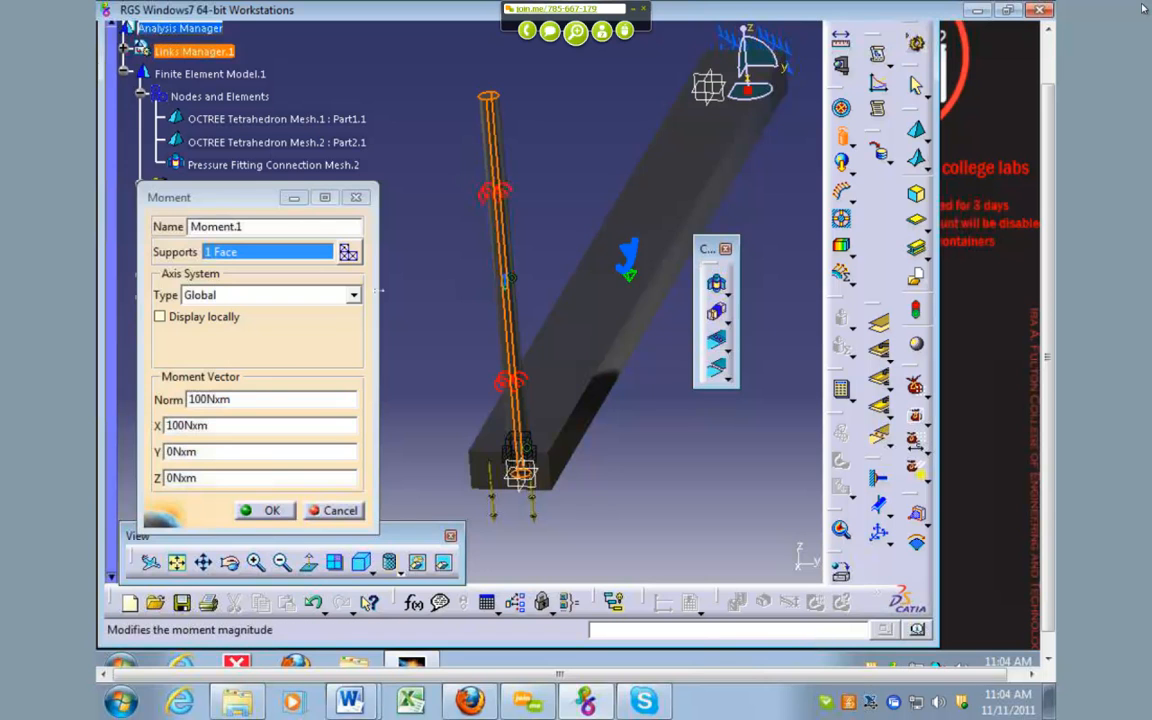
left_click(268, 509)
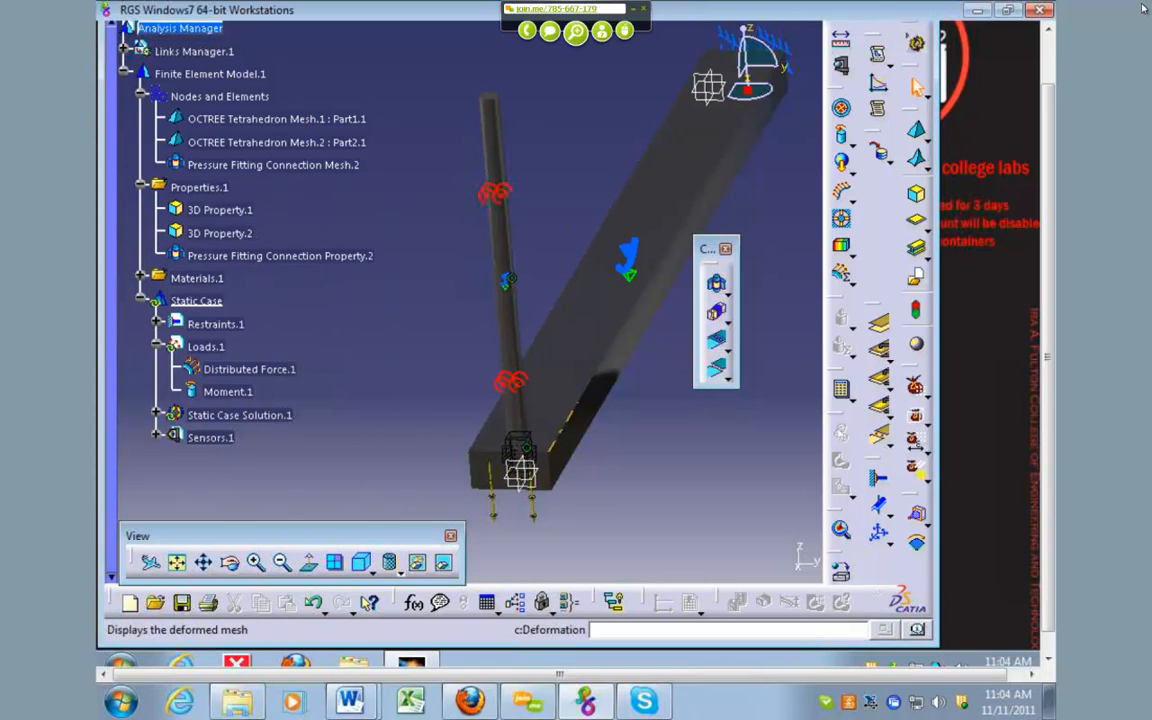
Step: Recompute the analysis with the moment applied, display and animate the Von Mises stress, and close the animation
left_click(842, 390)
left_click(697, 547)
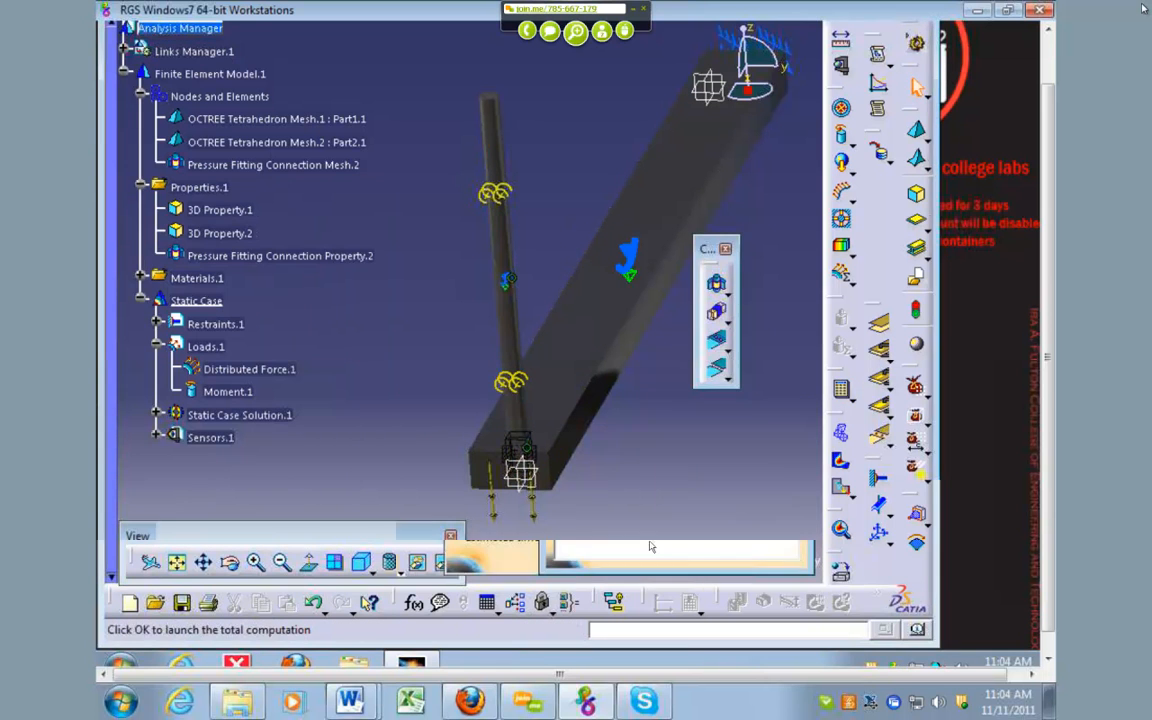
left_click(841, 461)
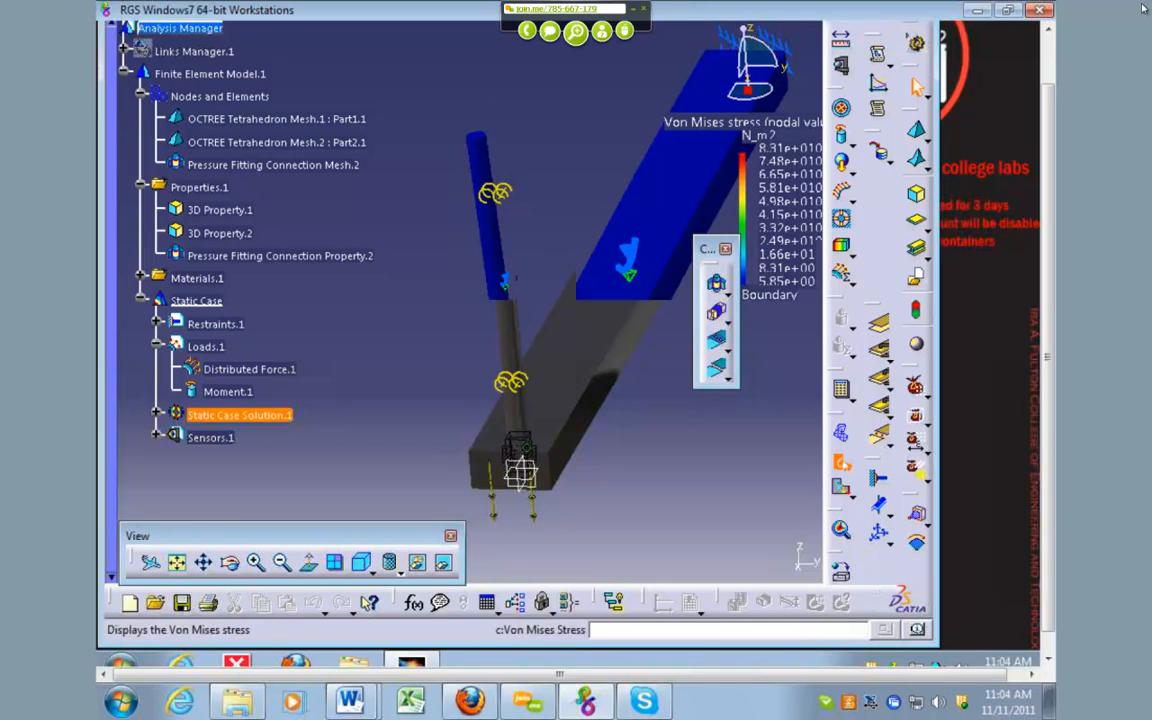
left_click(737, 602)
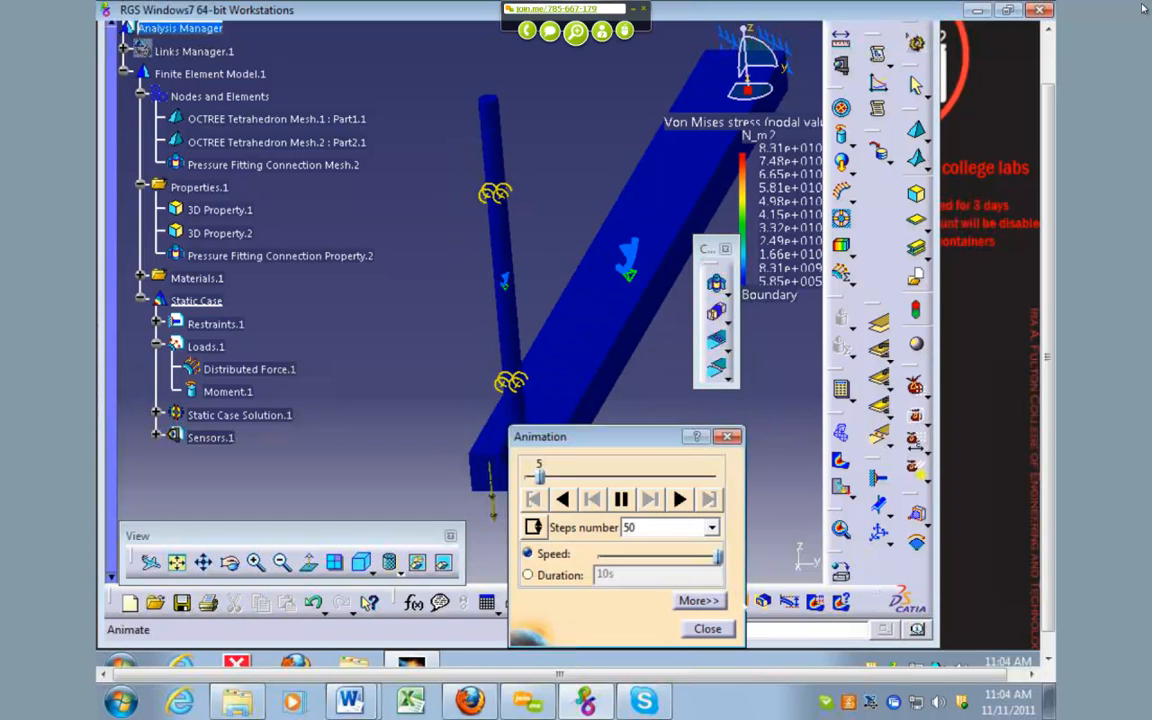
middle_click_drag(382, 319, 588, 258)
left_click(702, 629)
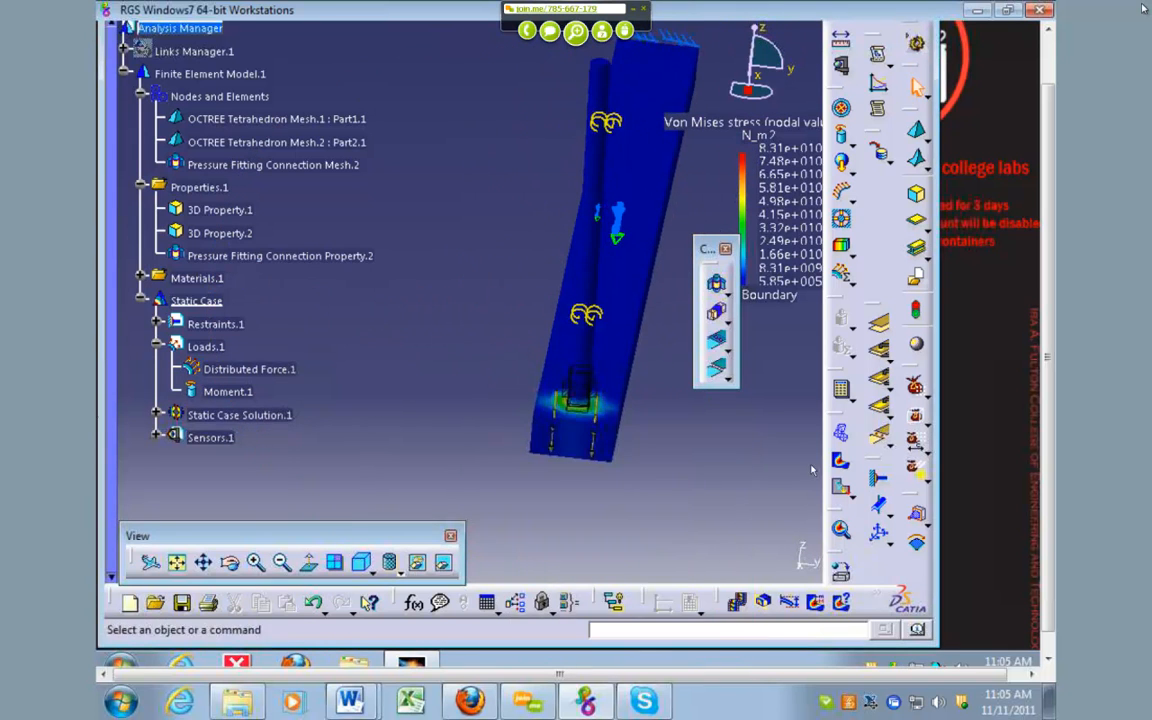
Step: Set the shaft moment's X component to 10000 Nxm
left_click(200, 415)
double_click(226, 391)
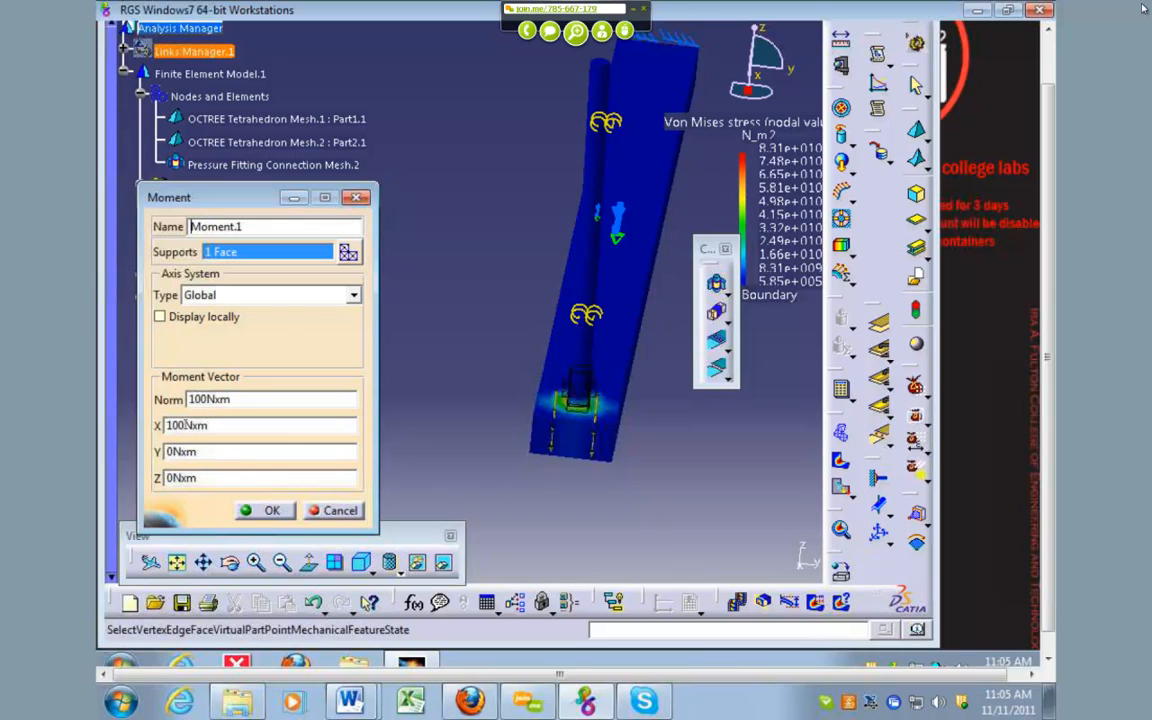
type("00")
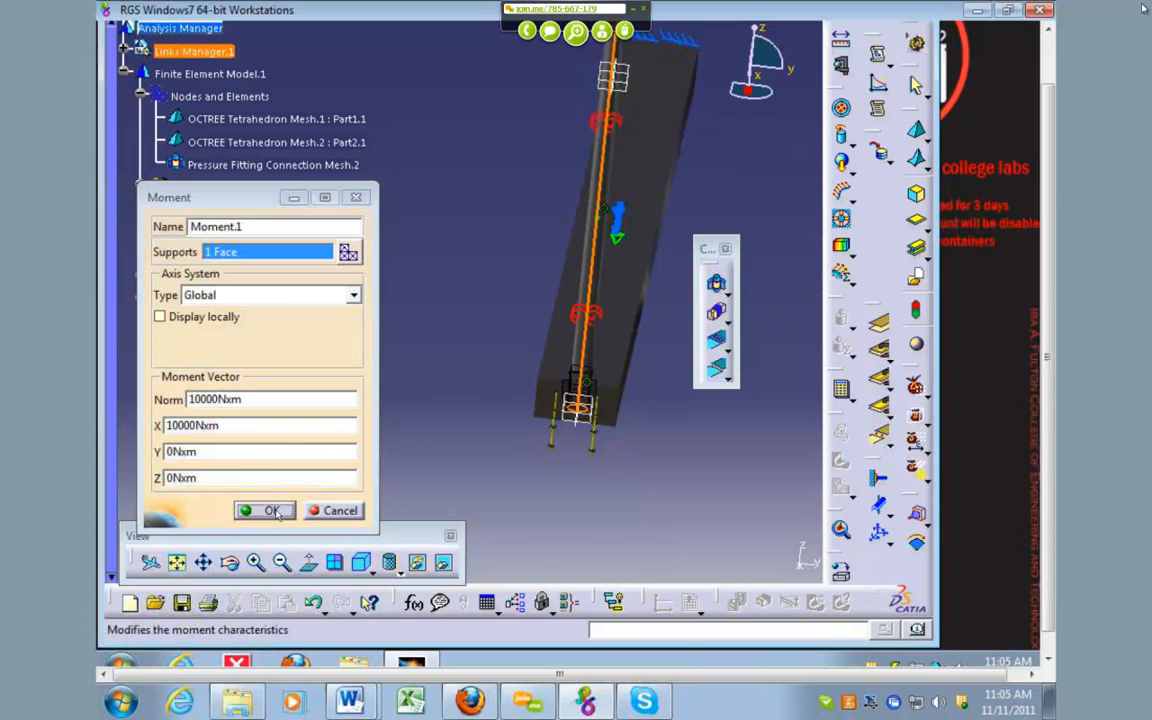
left_click(272, 511)
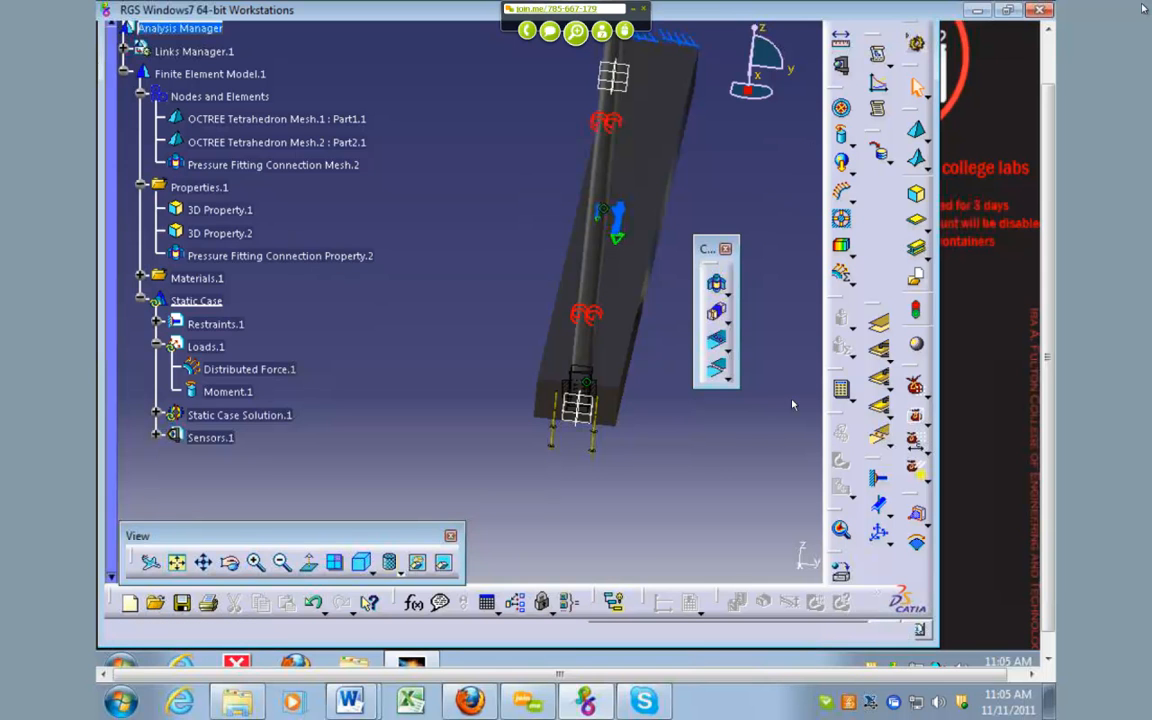
Step: Recompute the analysis with the increased moment, display the Von Mises stress and examine the whole bent shaft
left_click(716, 368)
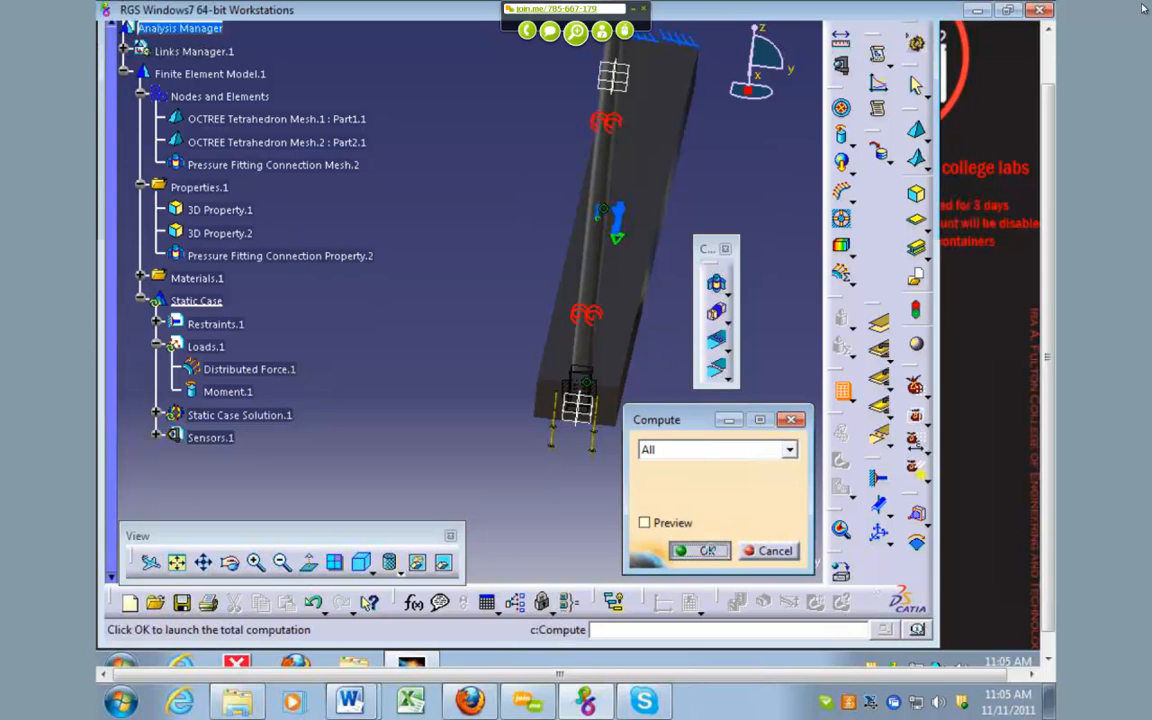
left_click(697, 550)
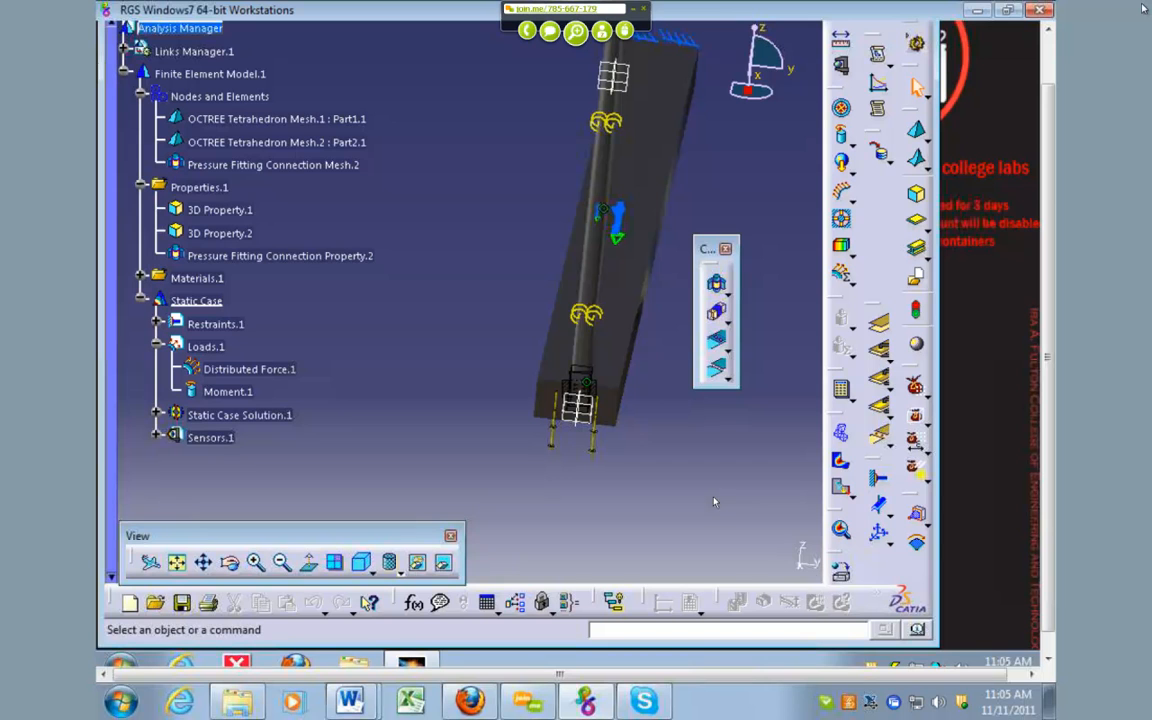
left_click(842, 463)
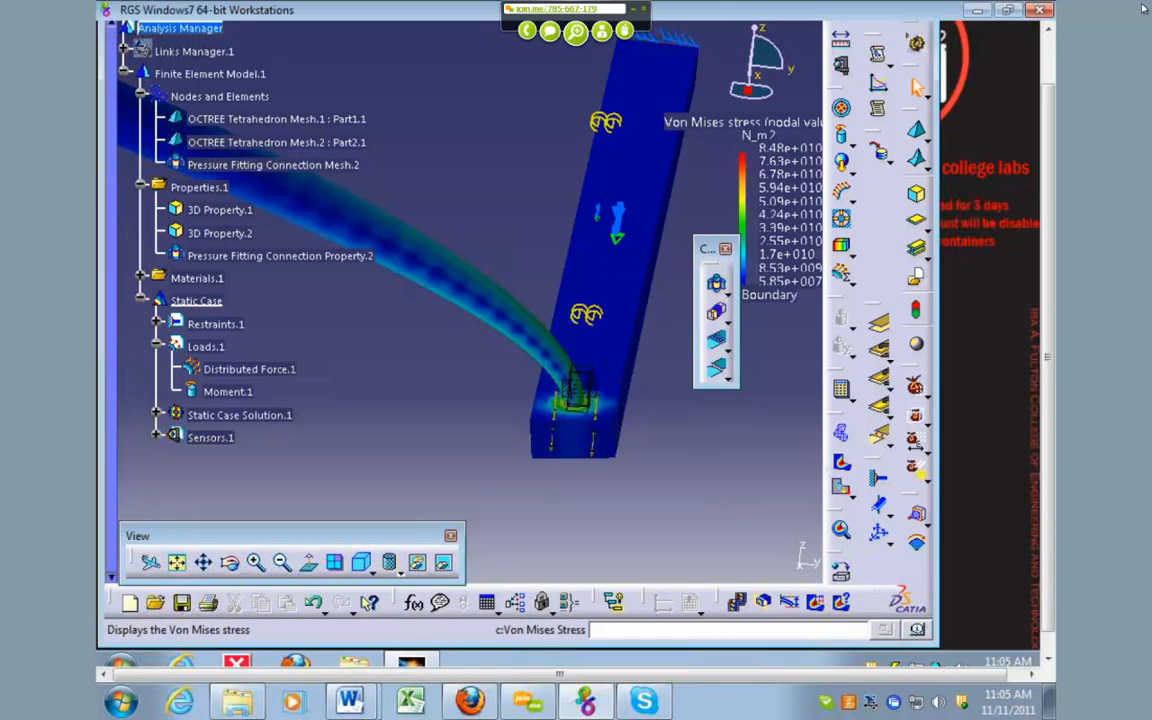
middle_click_drag(458, 466, 466, 568)
middle_click_drag(356, 371, 555, 400)
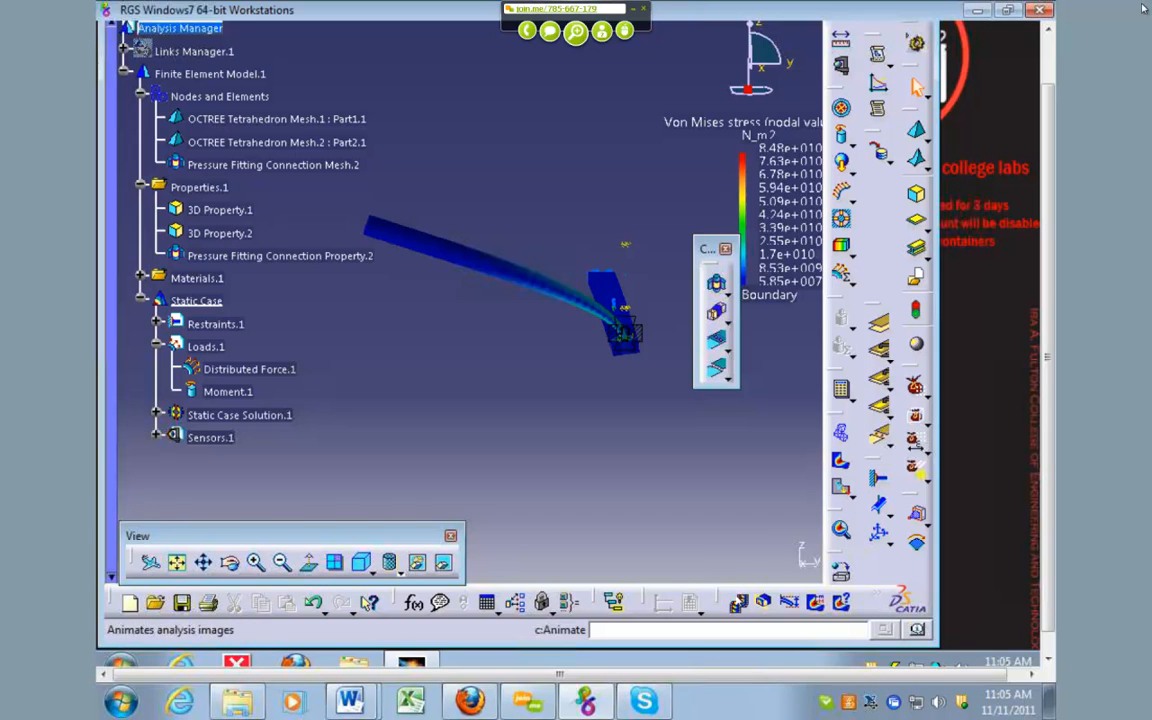
Step: Reduce the deformation amplification's scaling factor to about 0.056 and animate the Von Mises stress, examining the shaft and cantilever together
left_click(716, 311)
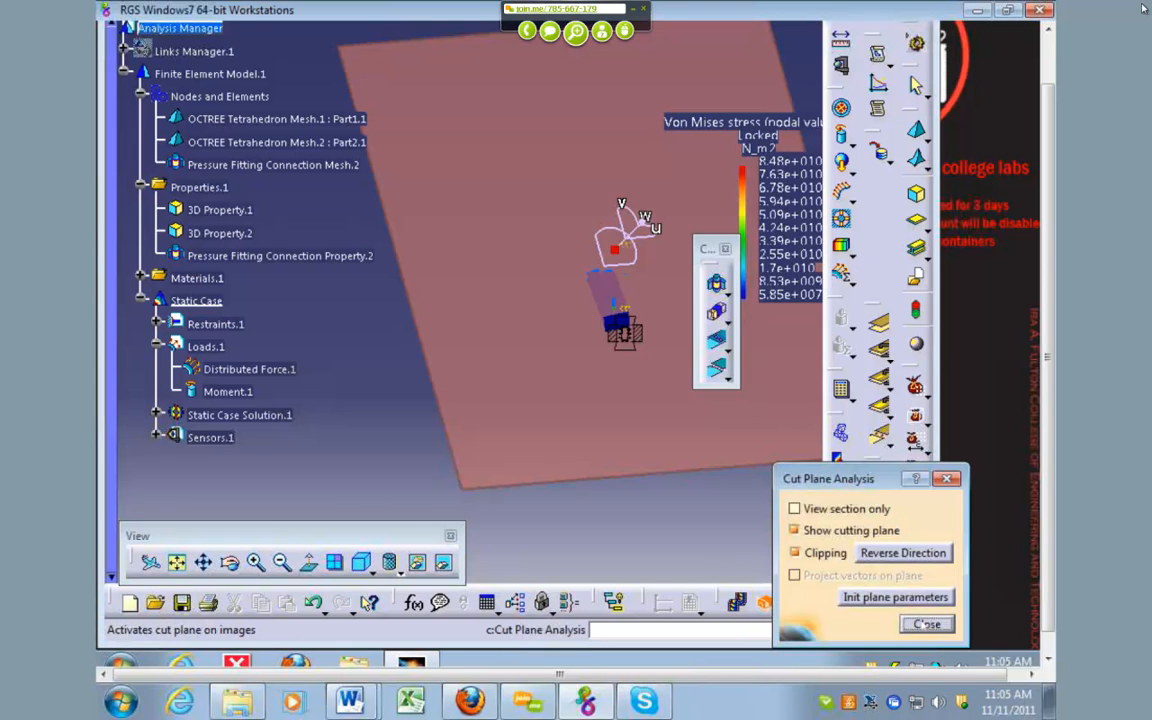
left_click(921, 624)
left_click(716, 340)
left_click_drag(695, 489, 622, 489)
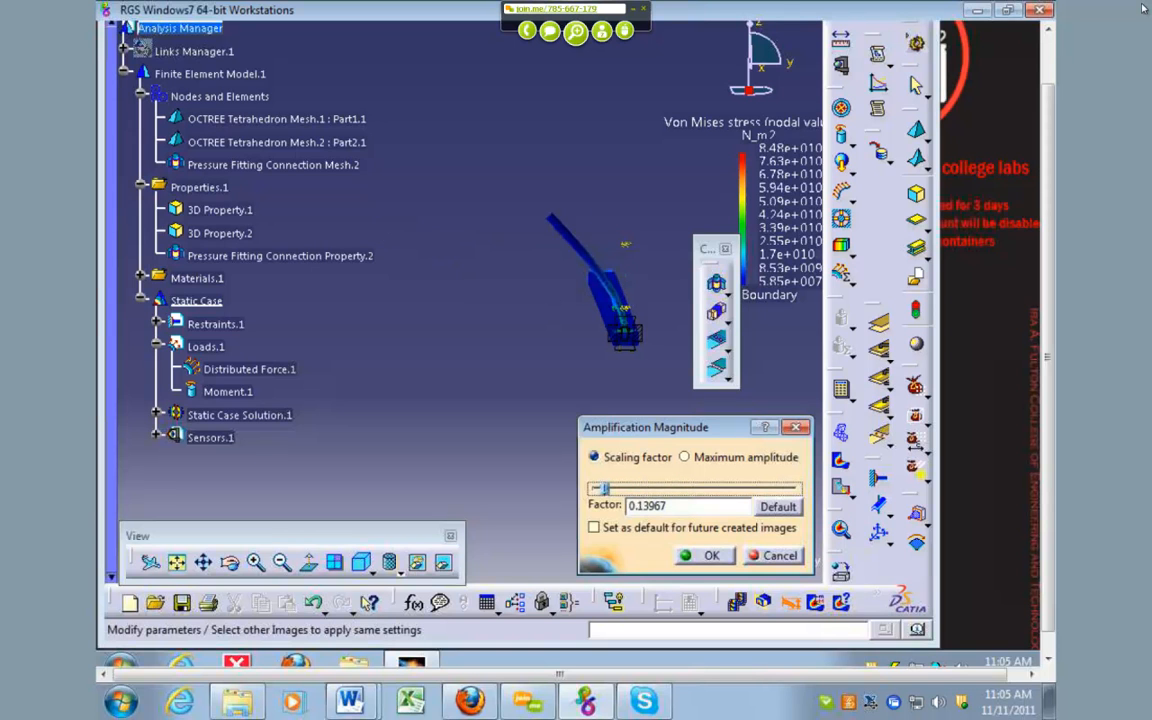
left_click(703, 556)
left_click(737, 602)
middle_click_drag(594, 365, 518, 112)
middle_click_drag(593, 261, 522, 182)
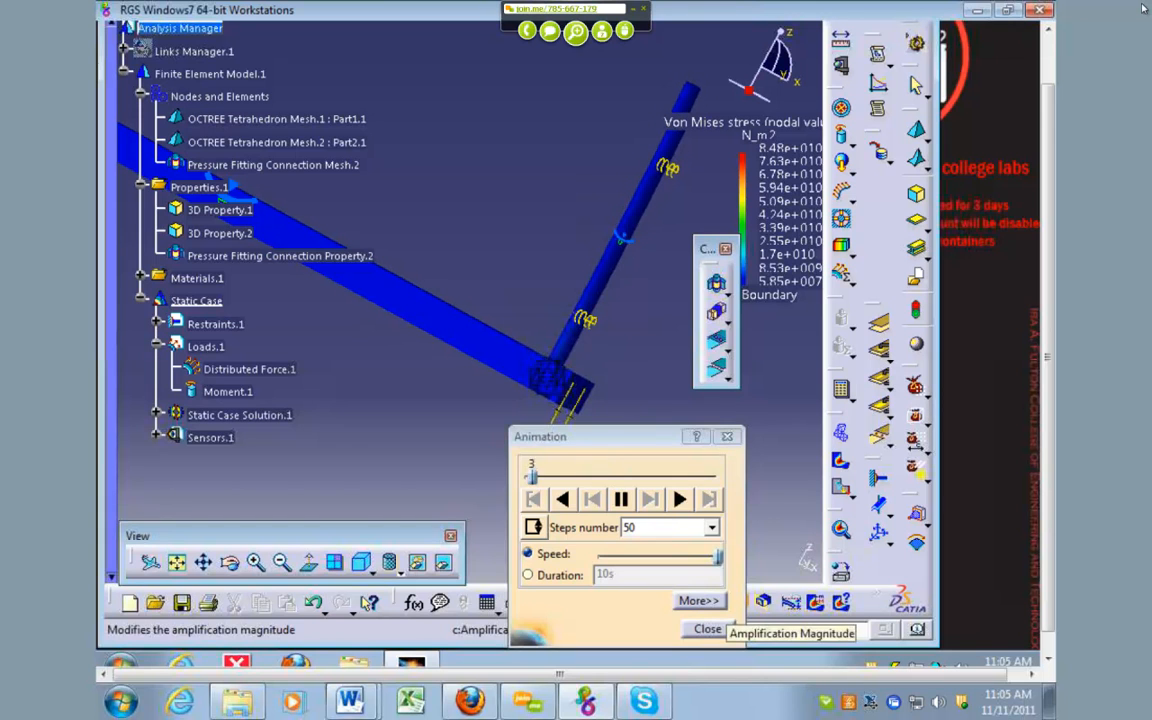
Step: Lower the amplification scaling factor further so the shaft is drawn with only a slight bend
left_click(789, 606)
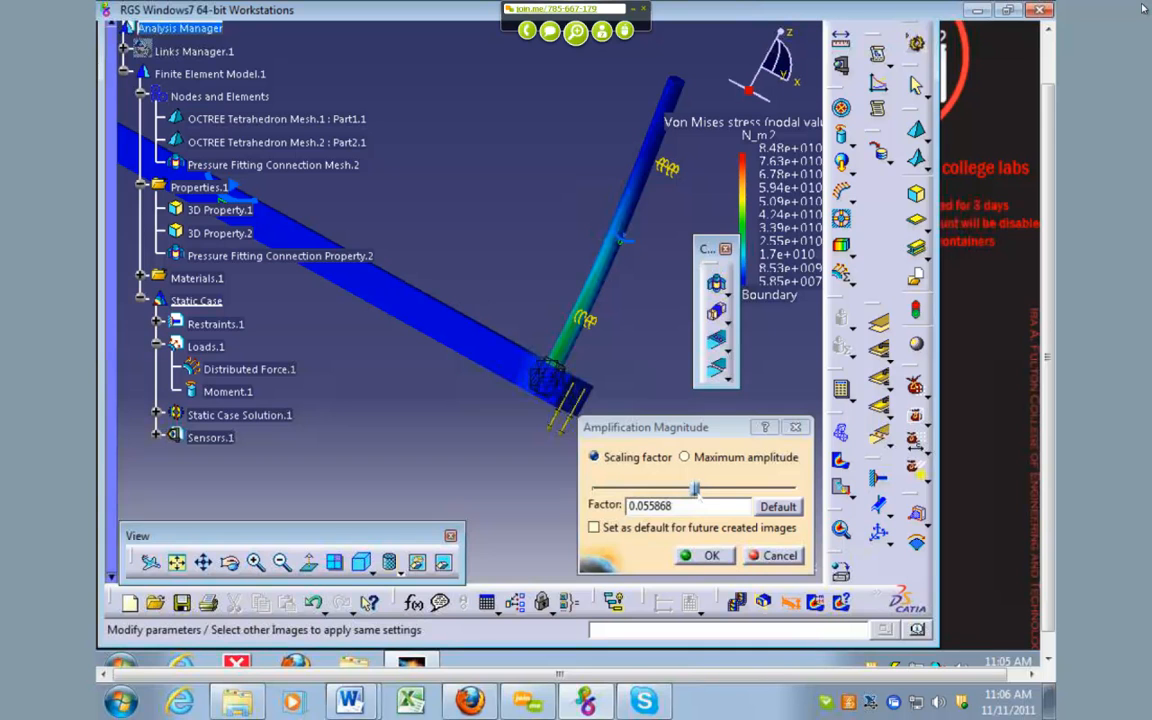
left_click_drag(695, 489, 669, 490)
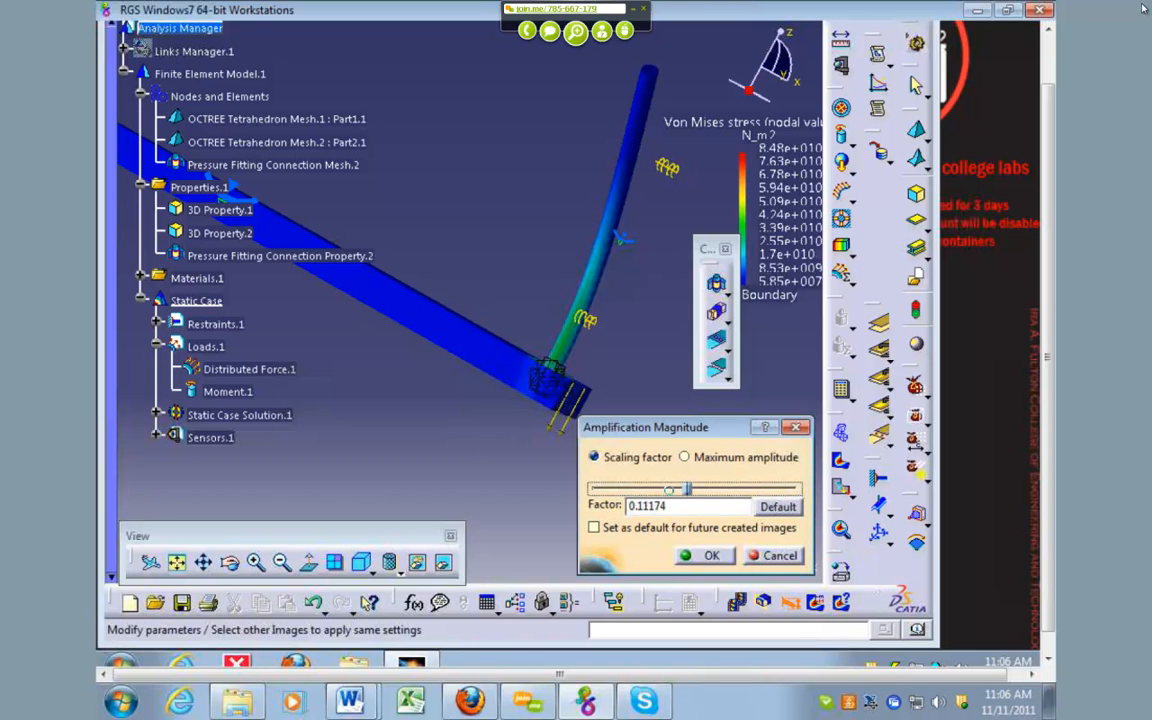
left_click(703, 555)
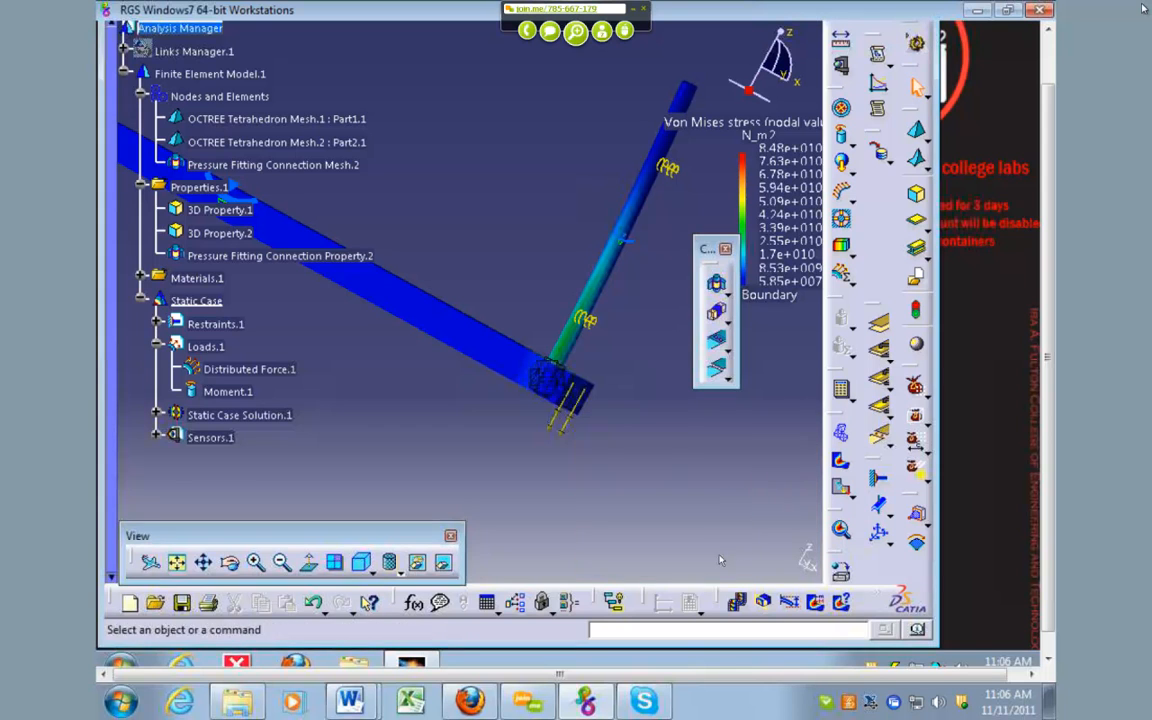
Step: Animate the Von Mises stress at the lowered amplification, examine the shaft's base at the cantilever joint from several angles, and close the animation
left_click(738, 602)
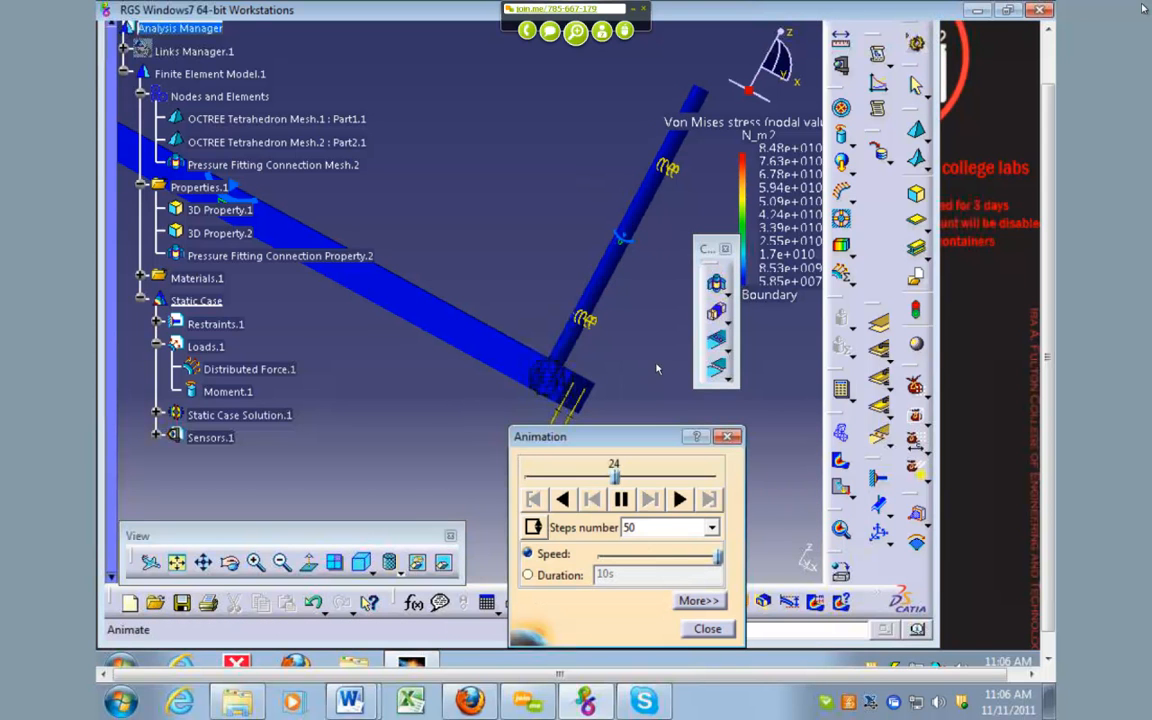
middle_click_drag(524, 345, 471, 323)
middle_click_drag(560, 309, 381, 406)
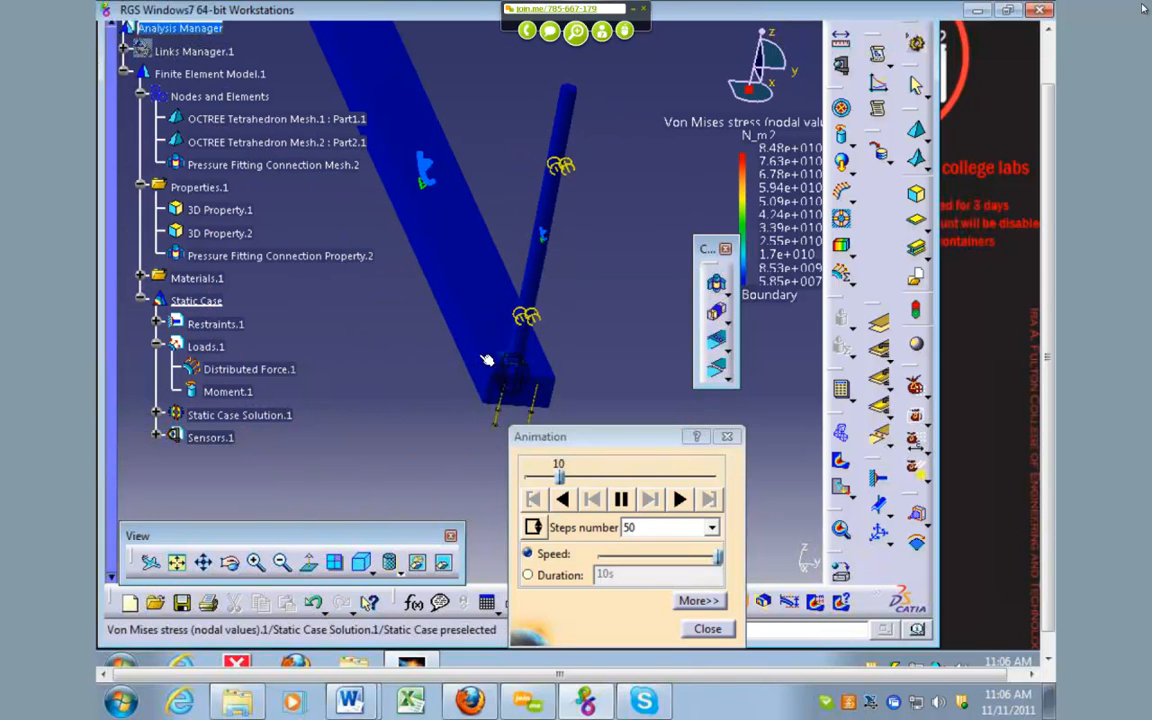
middle_click_drag(594, 196, 579, 215)
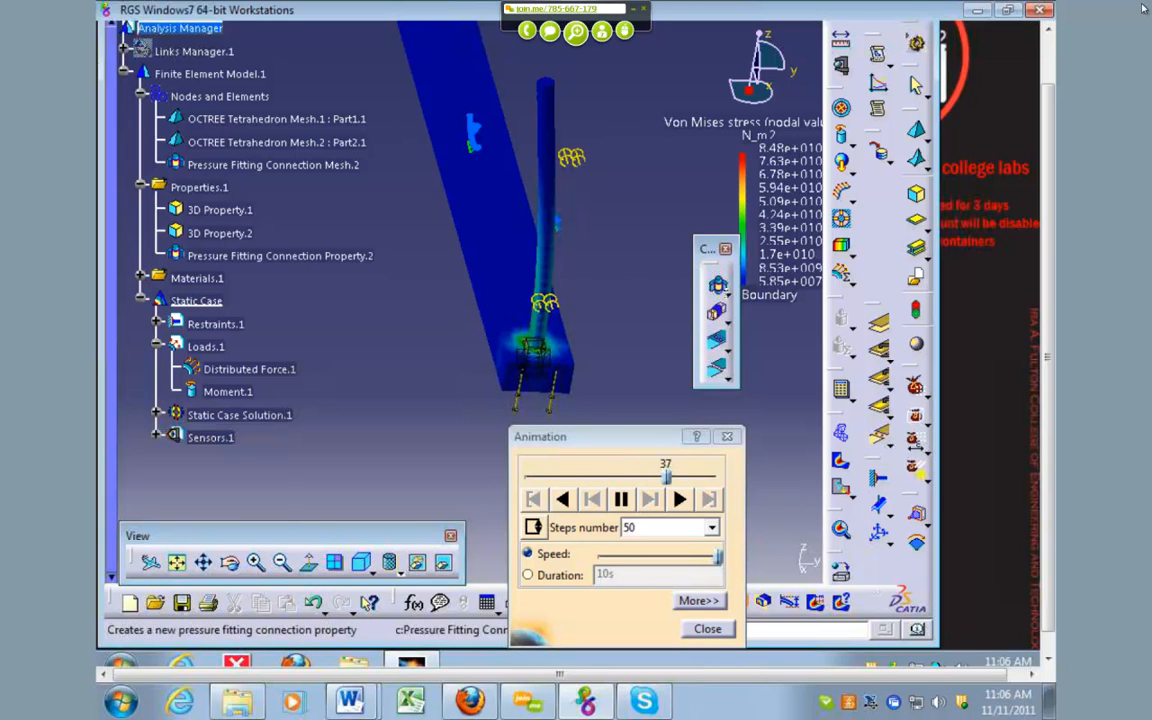
left_click(728, 321)
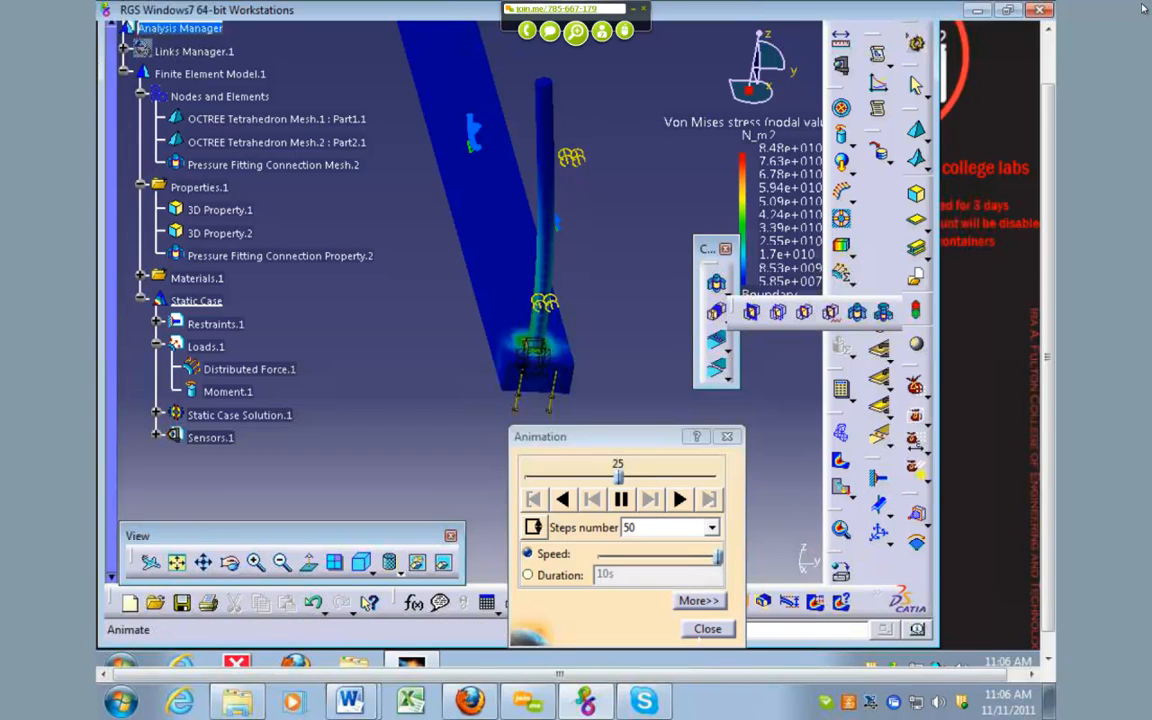
left_click(708, 629)
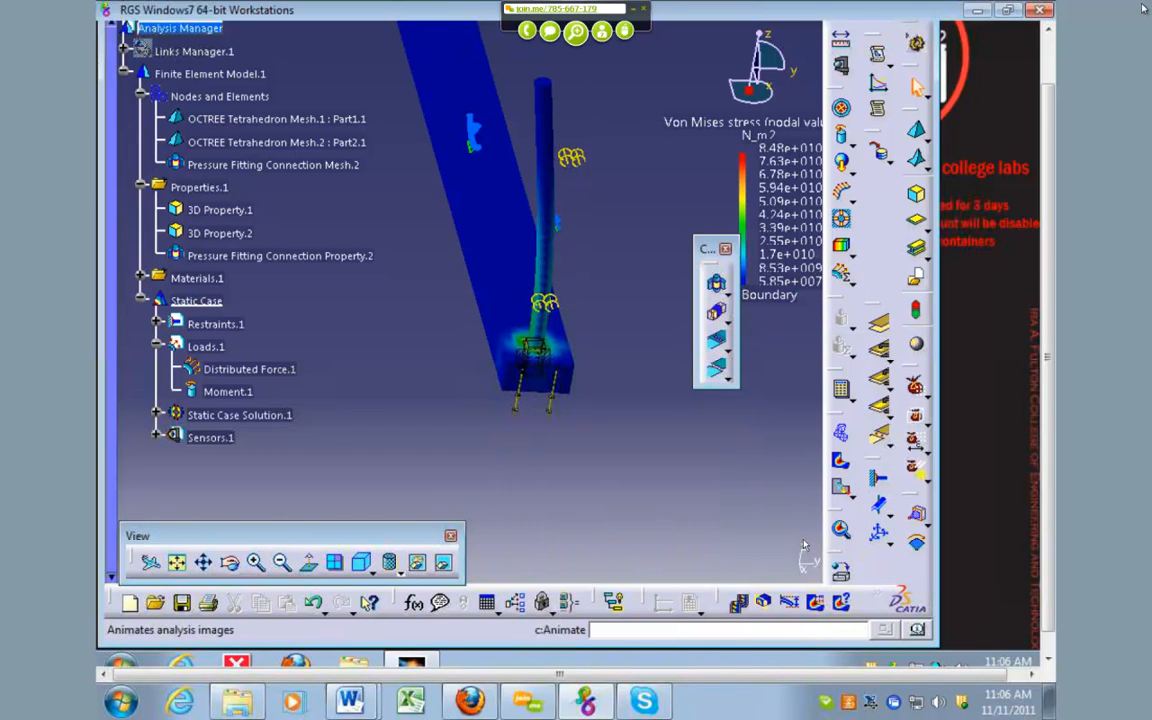